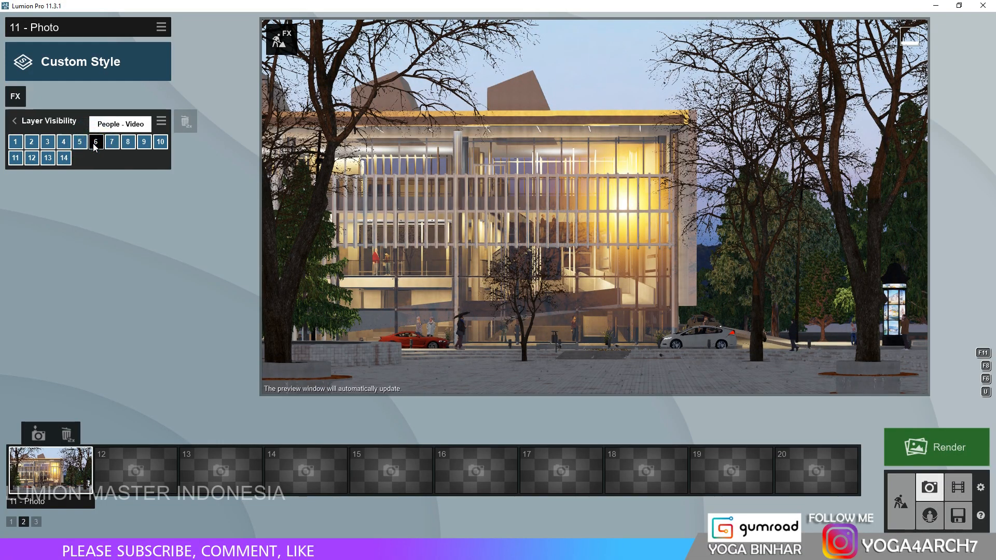
- Hide layer 6 (People - Video) in the photo and place two men from the favourite people on the plaza
{"action": "left_click", "coordinate": [96, 142]}
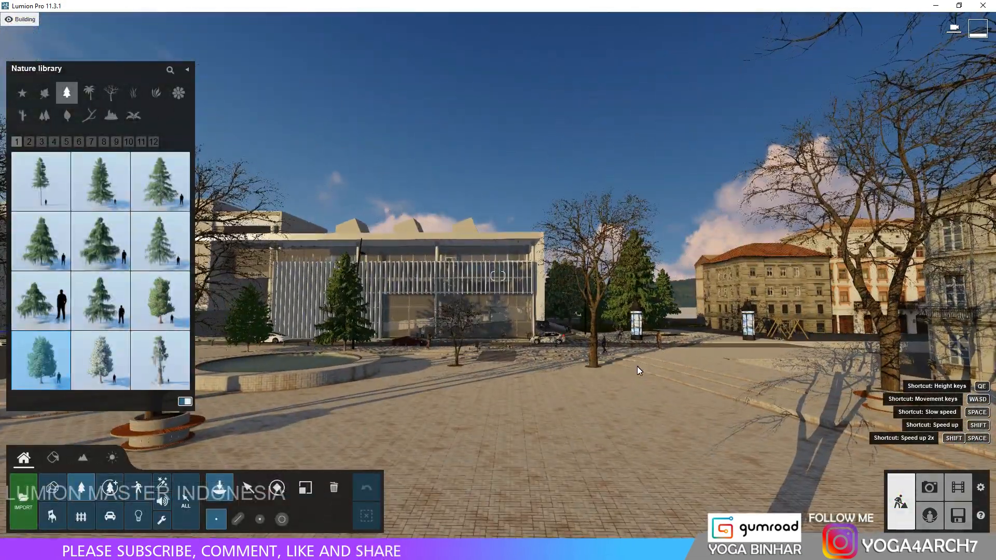
{"action": "left_click", "coordinate": [138, 488]}
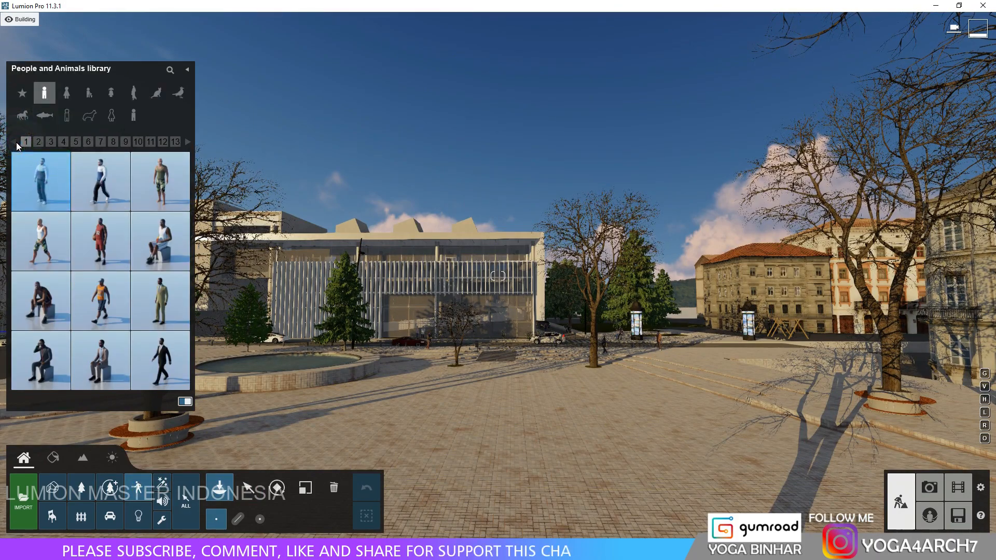
{"action": "left_click", "coordinate": [23, 93]}
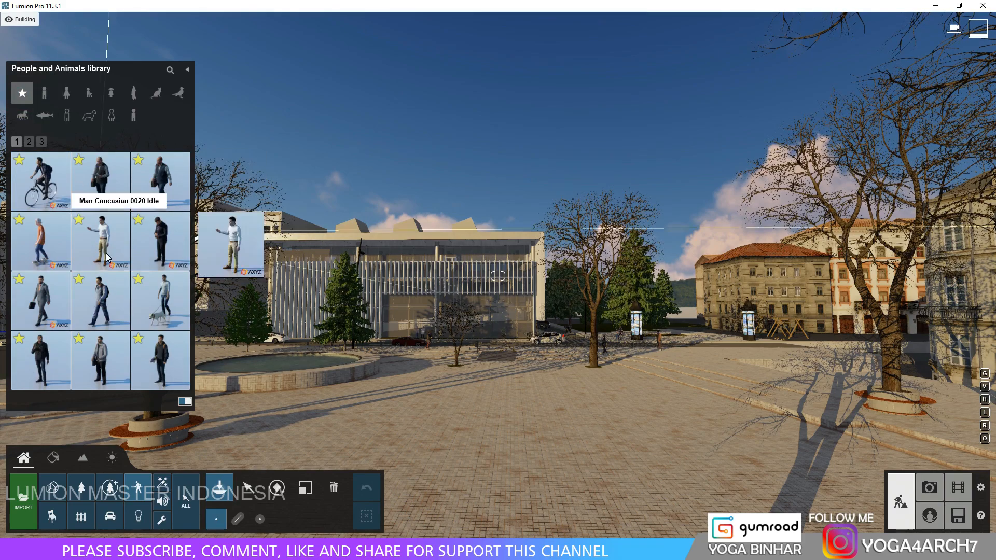
{"action": "left_click", "coordinate": [101, 301]}
{"action": "left_click", "coordinate": [509, 397]}
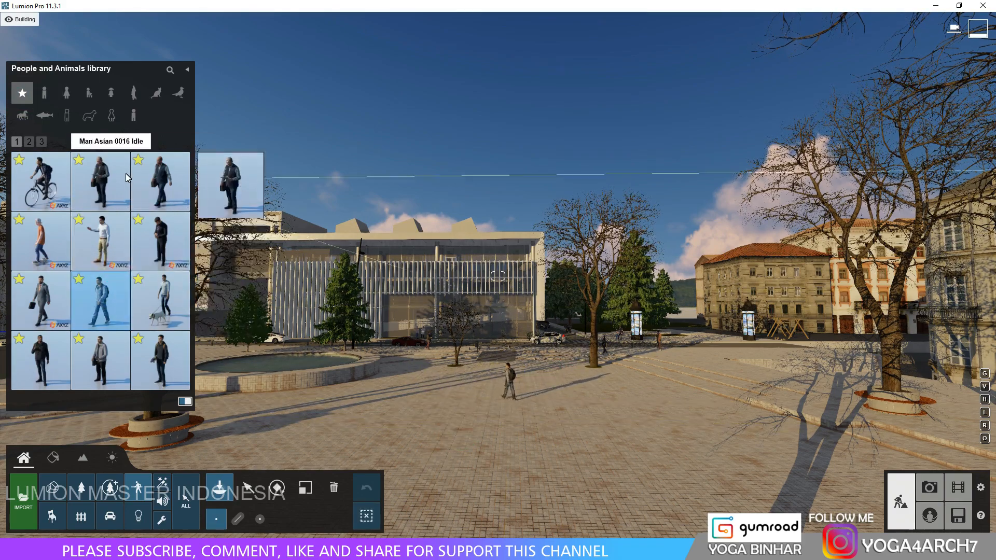
{"action": "left_click", "coordinate": [498, 355]}
- Place a person with an umbrella, a woman in a pale coat and a woman walking a dog from the favourites on the plaza
{"action": "left_click", "coordinate": [42, 141]}
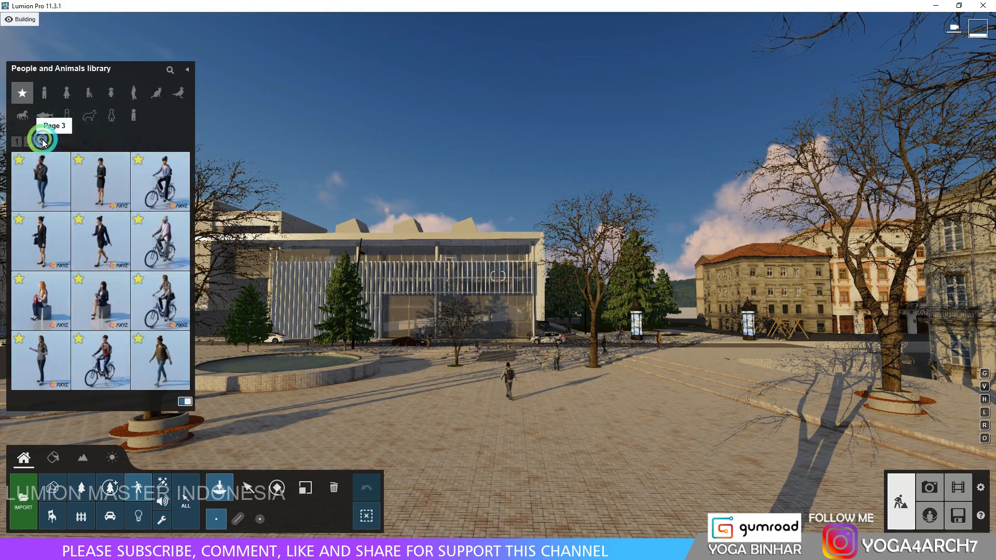
{"action": "left_click", "coordinate": [29, 141]}
{"action": "left_click", "coordinate": [160, 300]}
{"action": "left_click", "coordinate": [560, 424]}
{"action": "left_click", "coordinate": [101, 301]}
{"action": "left_click", "coordinate": [417, 410]}
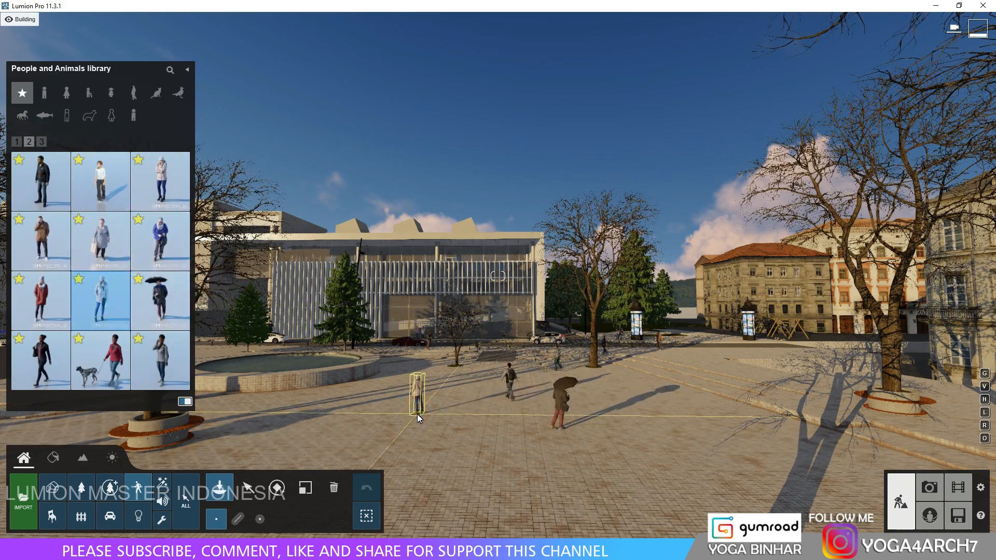
{"action": "left_click", "coordinate": [100, 361]}
{"action": "left_click", "coordinate": [382, 390]}
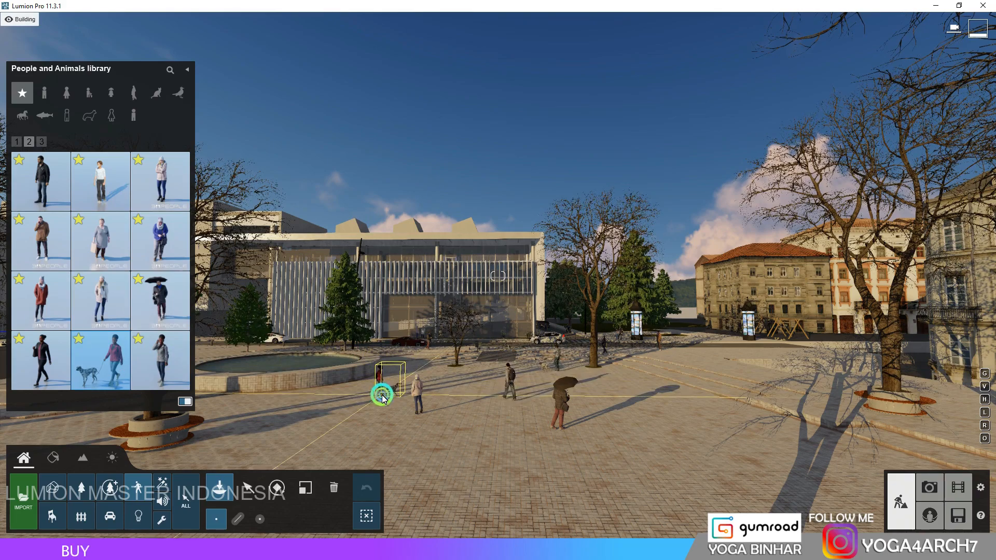
- Restore the camera view of photo 11 and add a Shadow effect with lower brightness and stronger coloring
{"action": "left_click", "coordinate": [930, 489]}
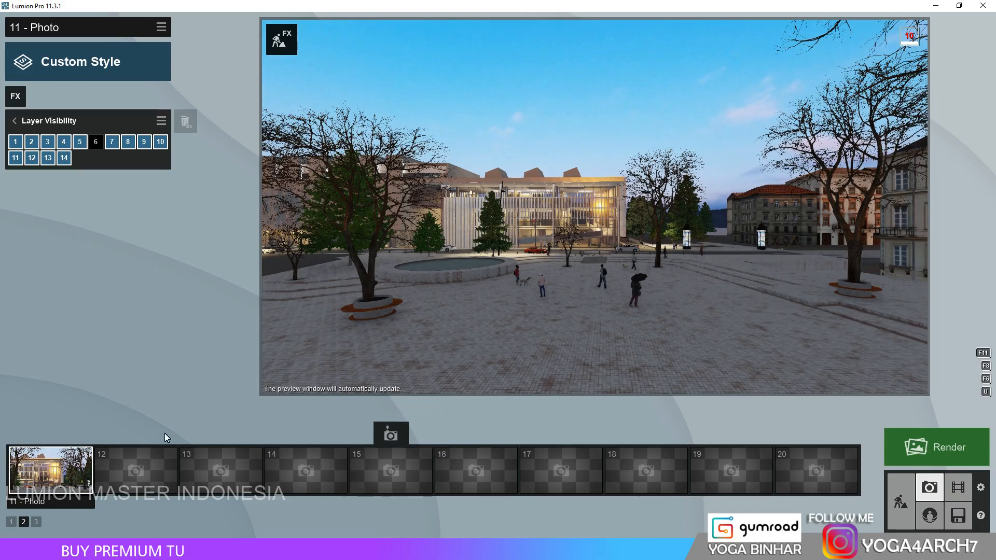
{"action": "left_click", "coordinate": [76, 466]}
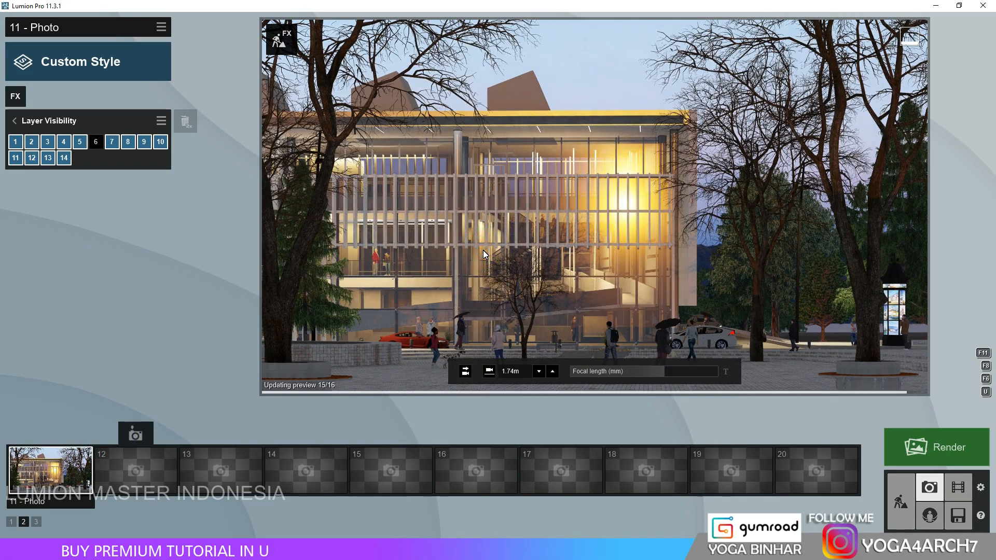
{"action": "left_click", "coordinate": [15, 97]}
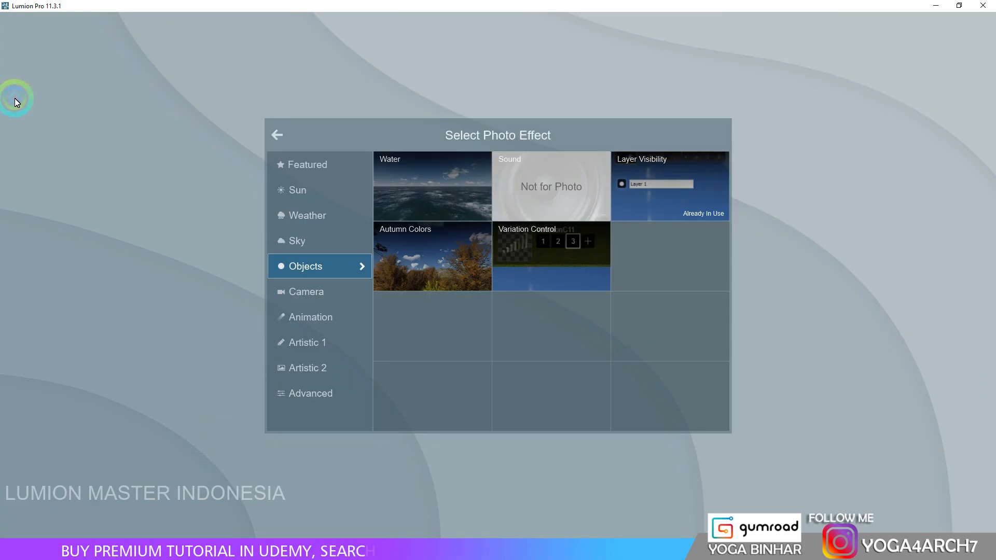
{"action": "left_click", "coordinate": [320, 400]}
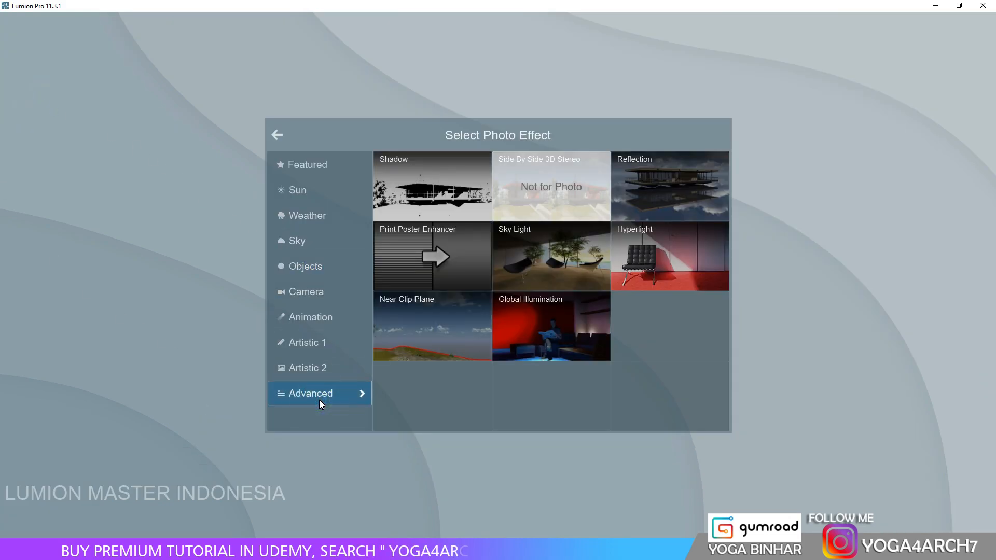
{"action": "left_click", "coordinate": [432, 186]}
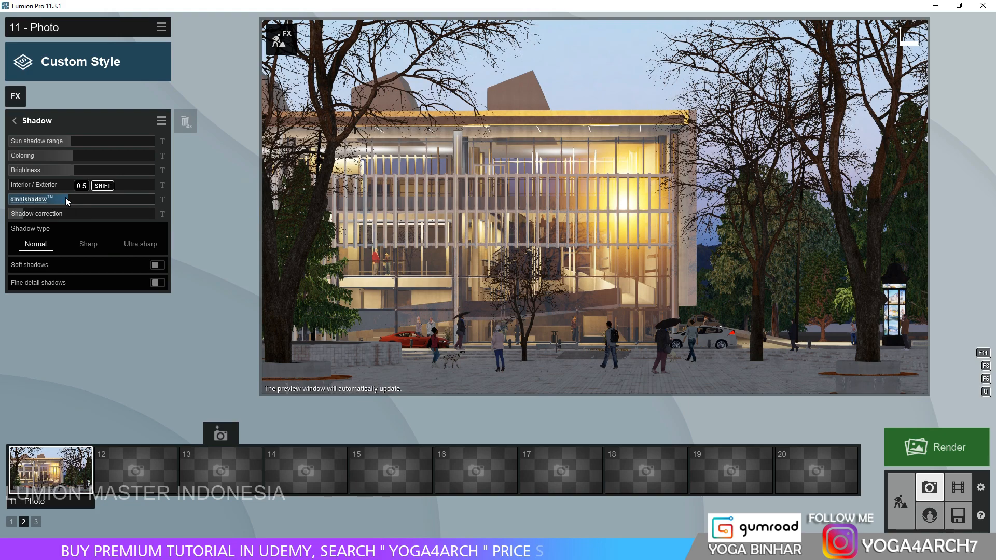
{"action": "left_click", "coordinate": [32, 171]}
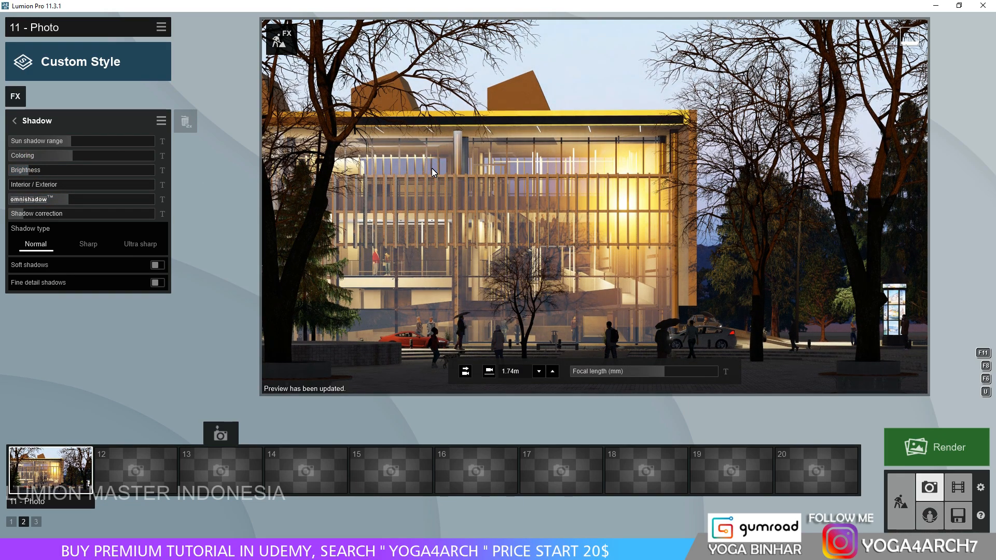
{"action": "left_click", "coordinate": [108, 156]}
{"action": "left_click", "coordinate": [472, 213]}
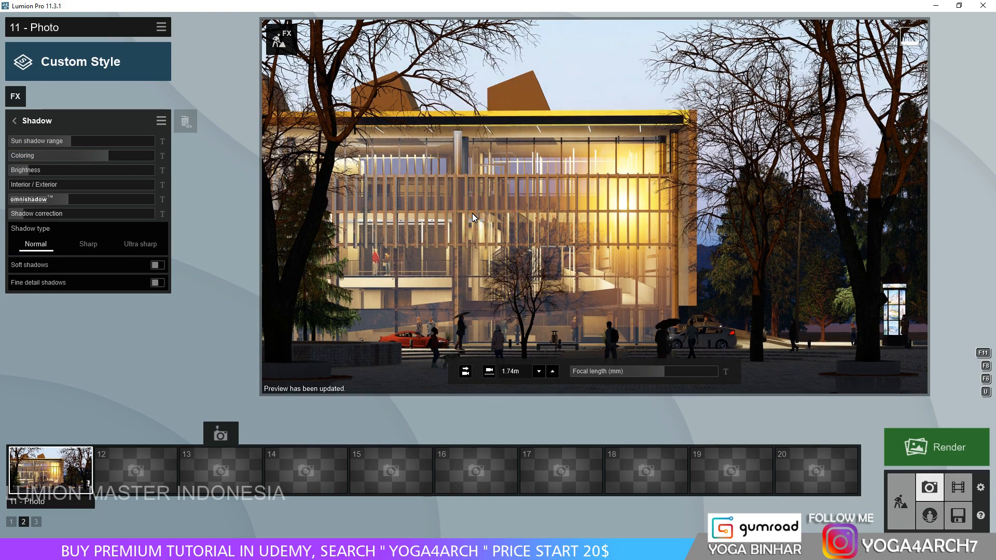
- Add a Sun effect to the photo, set the sun heading to -124.0° and adjust the sun height
{"action": "left_click", "coordinate": [16, 98]}
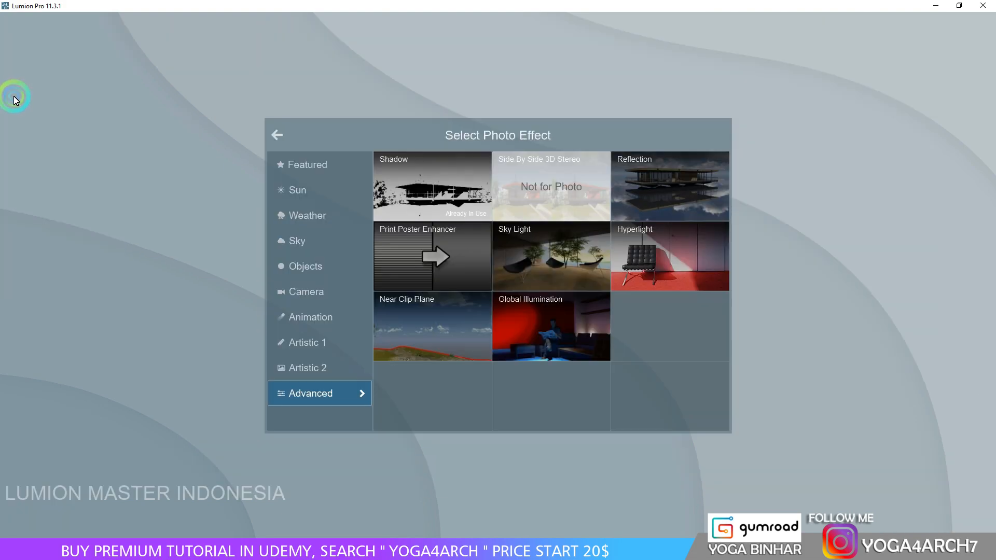
{"action": "left_click", "coordinate": [306, 187]}
{"action": "left_click", "coordinate": [375, 192]}
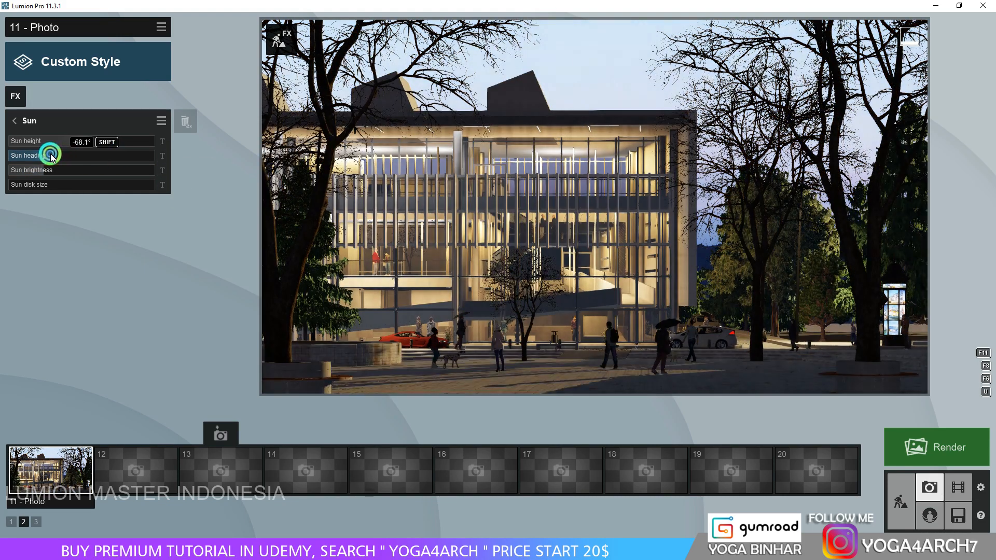
{"action": "left_click_drag", "start_coordinate": [51, 156], "coordinate": [109, 136]}
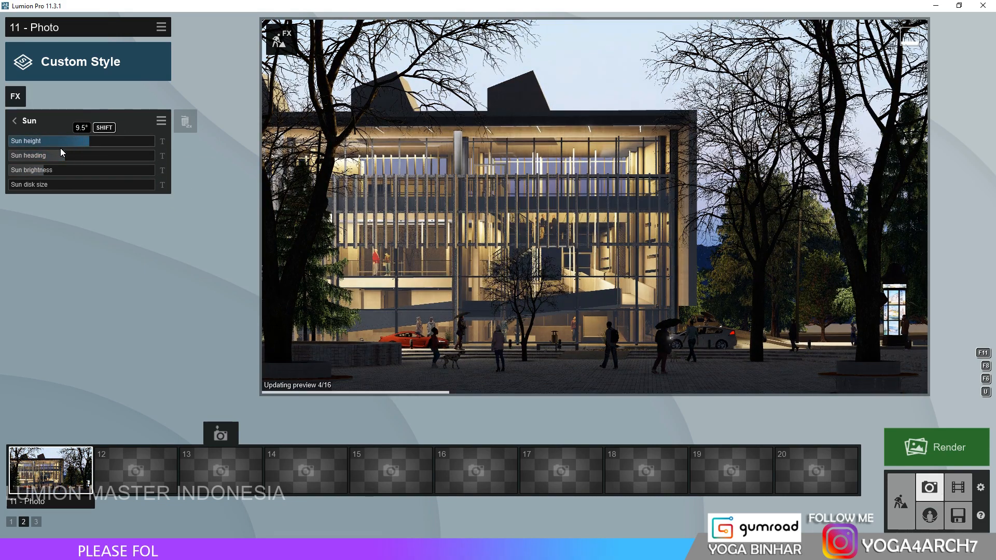
{"action": "left_click_drag", "start_coordinate": [89, 140], "coordinate": [69, 141]}
{"action": "left_click", "coordinate": [21, 157]}
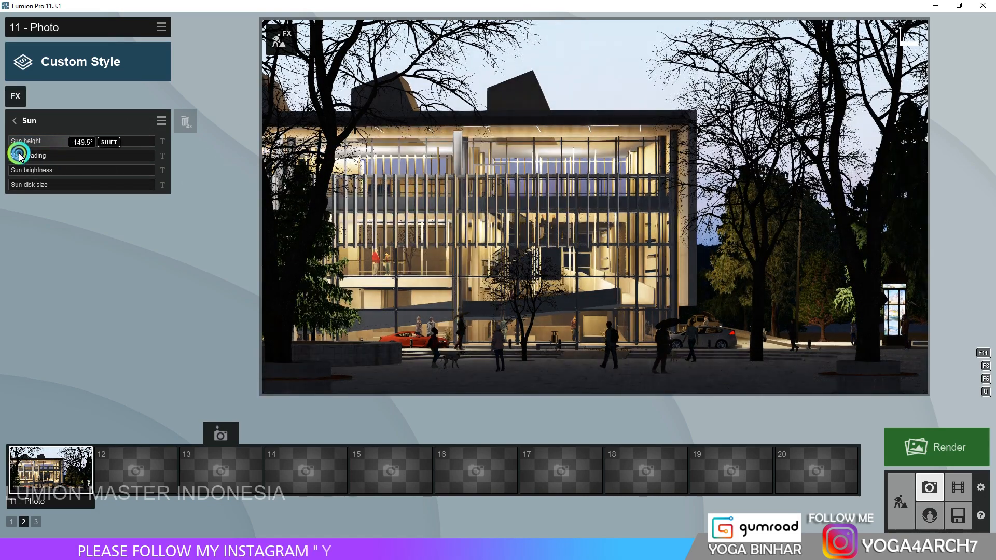
{"action": "left_click_drag", "start_coordinate": [18, 153], "coordinate": [41, 140]}
{"action": "left_click_drag", "start_coordinate": [133, 139], "coordinate": [113, 141]}
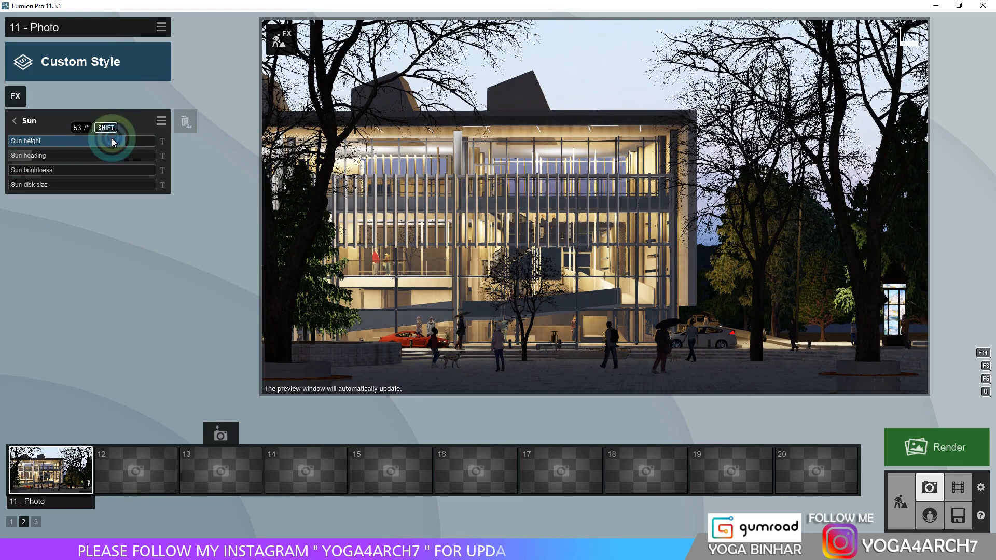
{"action": "left_click", "coordinate": [91, 141]}
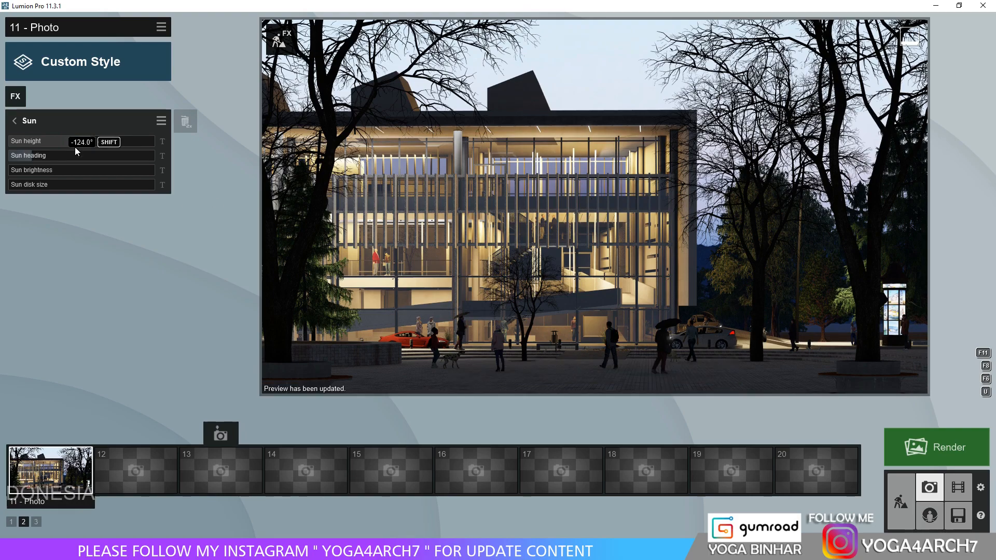
- Add a Sky Light effect to the photo and raise its brightness and saturation
{"action": "left_click", "coordinate": [17, 97]}
{"action": "left_click", "coordinate": [325, 174]}
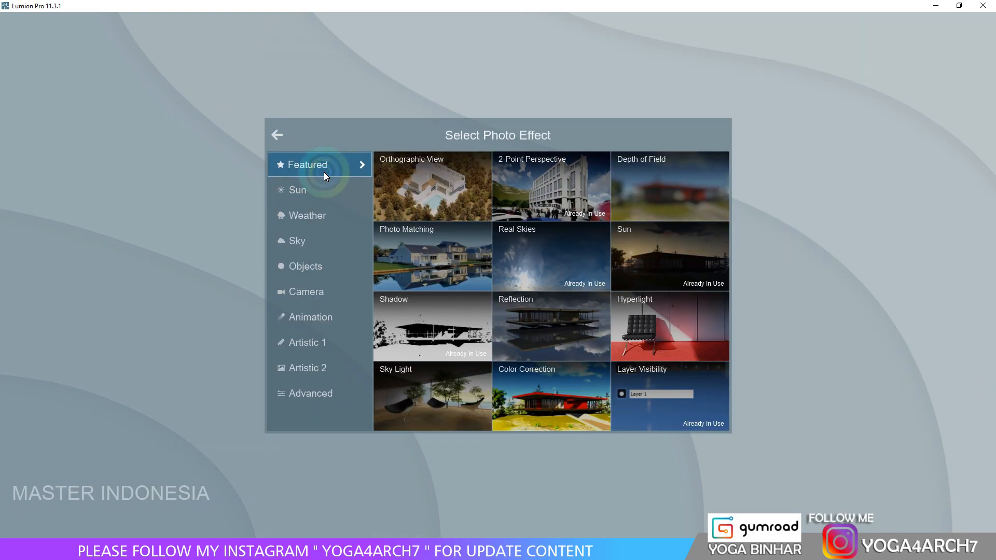
{"action": "left_click", "coordinate": [414, 402]}
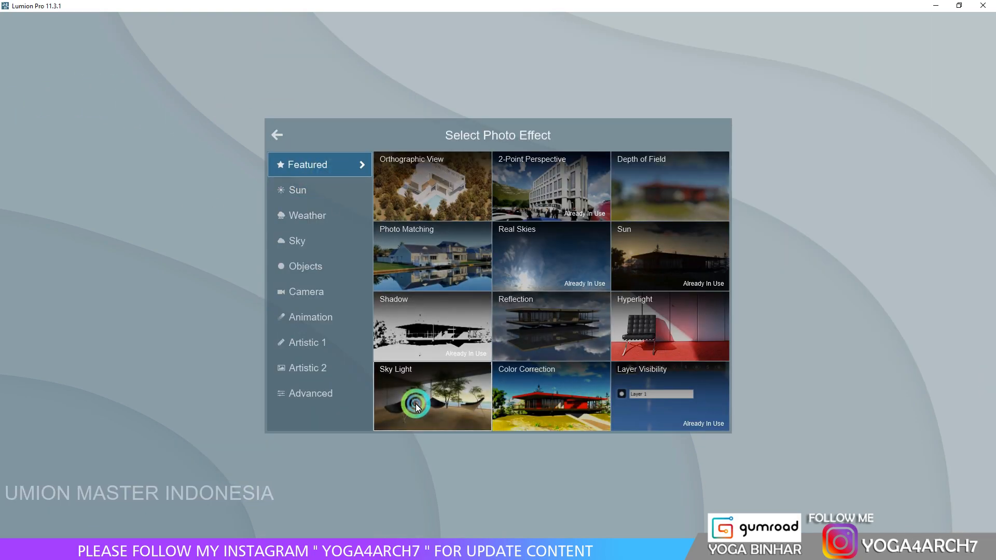
{"action": "left_click", "coordinate": [116, 138], "text": "shift"}
{"action": "left_click", "coordinate": [89, 156], "text": "shift"}
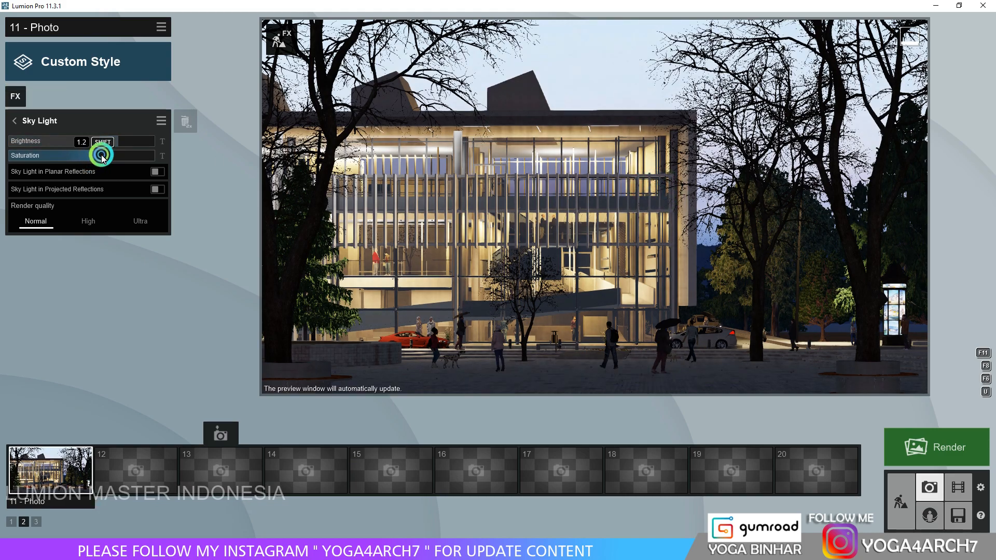
{"action": "left_click", "coordinate": [633, 250]}
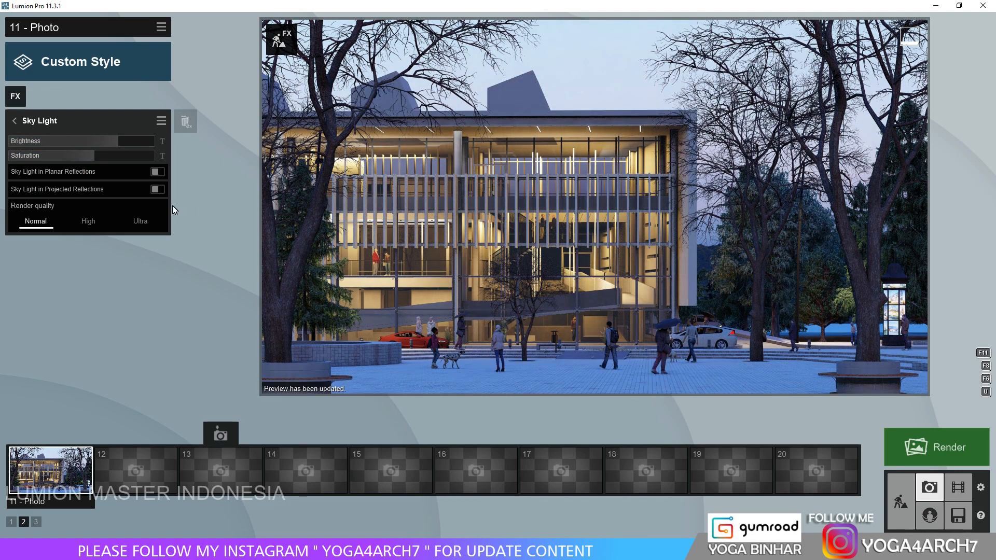
{"action": "left_click", "coordinate": [98, 156], "text": "shift"}
{"action": "left_click", "coordinate": [126, 140], "text": "shift"}
{"action": "left_click", "coordinate": [494, 225]}
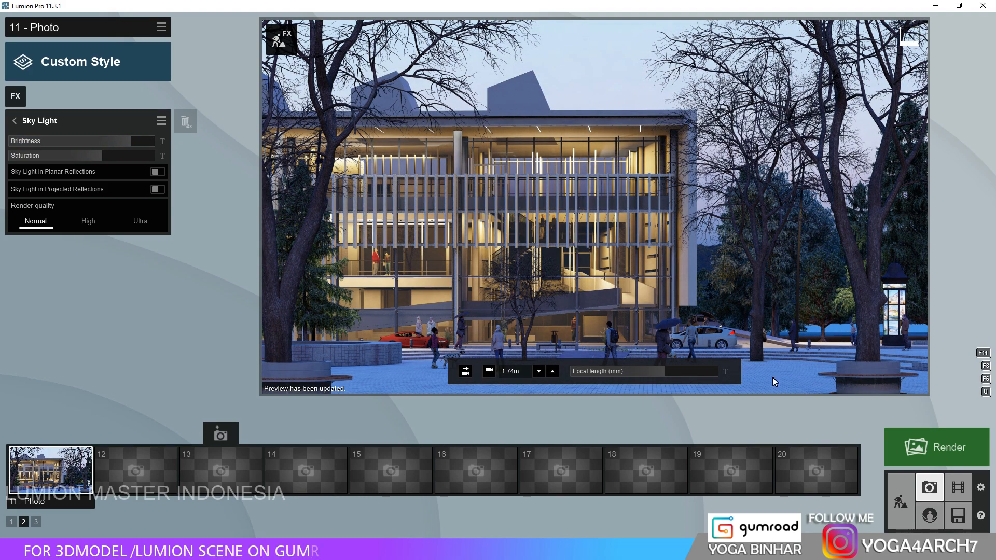
- Add a Reflection effect with two reflection planes, one on the upper-floor glazing and one on the glass façade below
{"action": "left_click", "coordinate": [15, 97]}
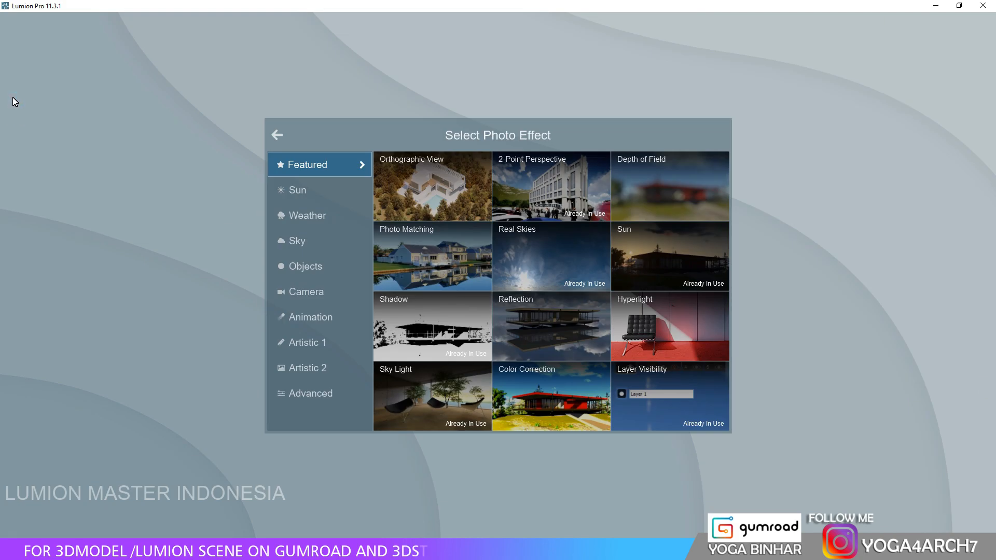
{"action": "left_click", "coordinate": [532, 337]}
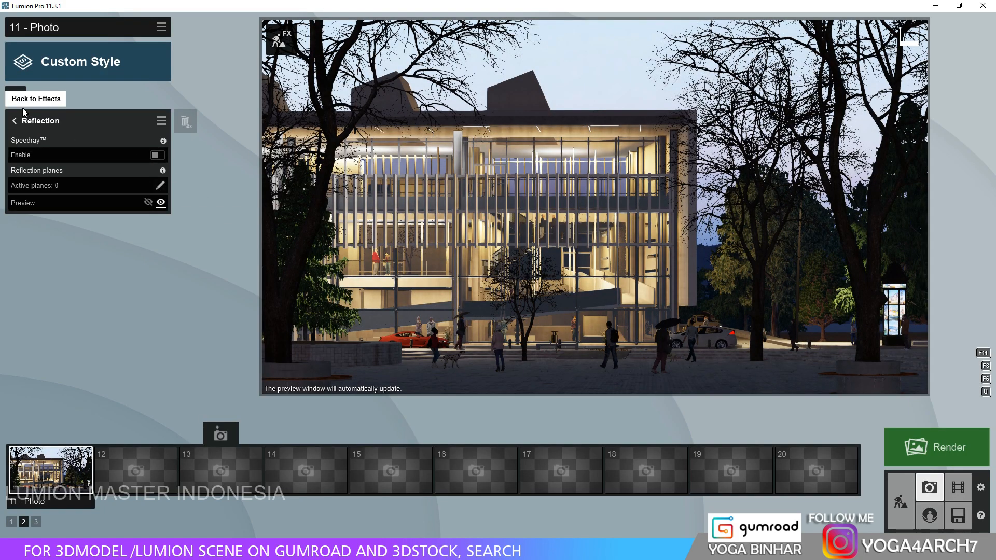
{"action": "left_click", "coordinate": [45, 109]}
{"action": "left_click", "coordinate": [536, 324]}
{"action": "left_click", "coordinate": [104, 189]}
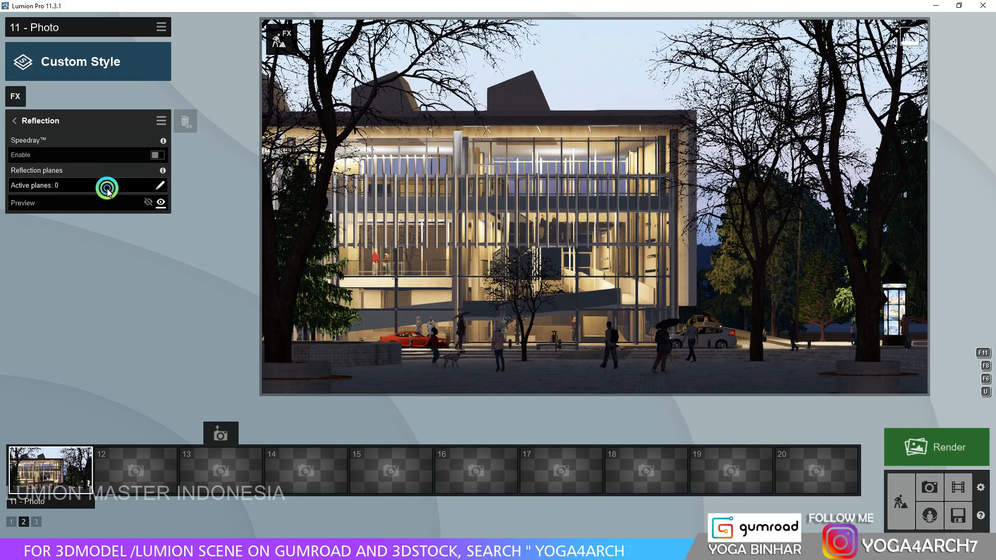
{"action": "left_click", "coordinate": [378, 200]}
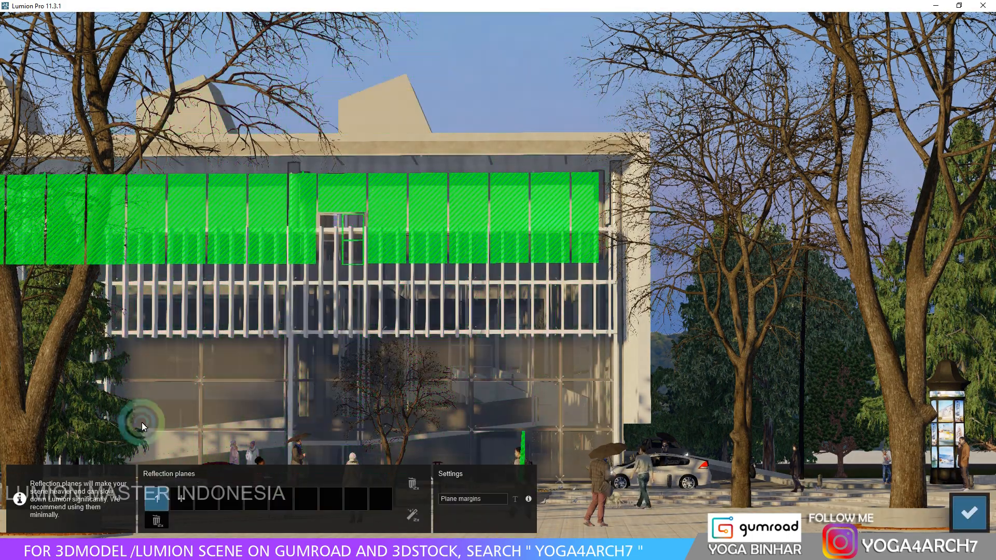
{"action": "left_click", "coordinate": [163, 361]}
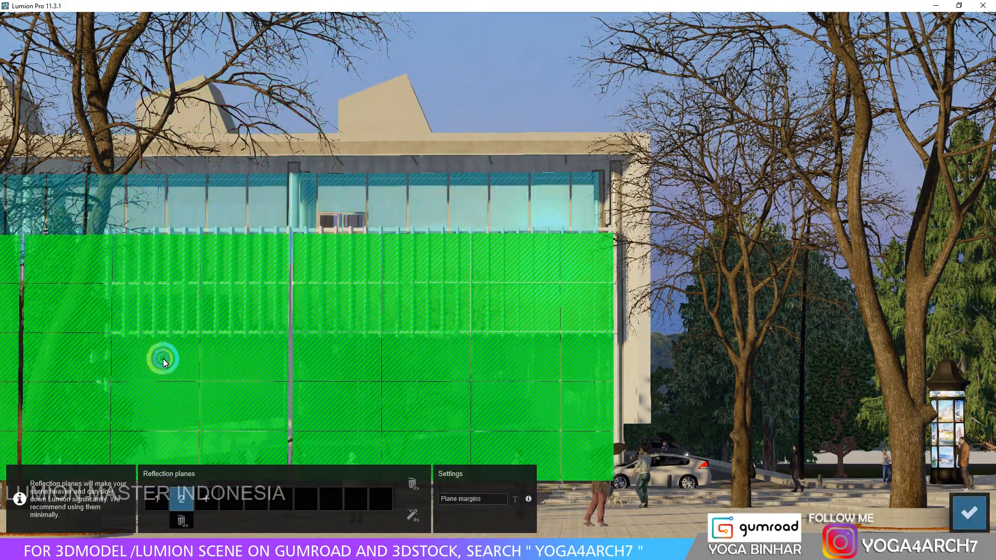
{"action": "left_click", "coordinate": [969, 513]}
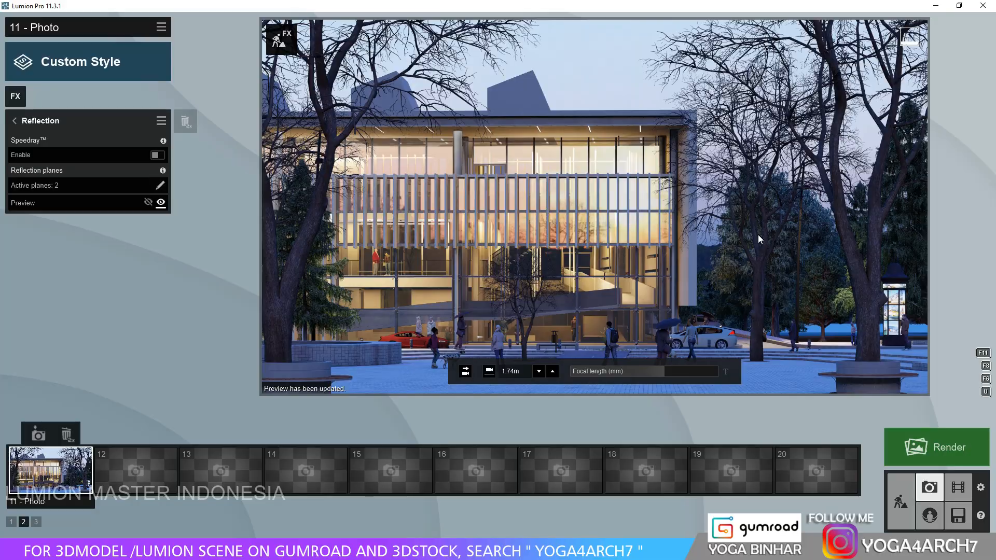
- Place Woman African 0005 Phone, a woman in a pale coat and a man in dark clothes on the plaza, and rotate the umbrella figure
{"action": "left_click", "coordinate": [898, 518]}
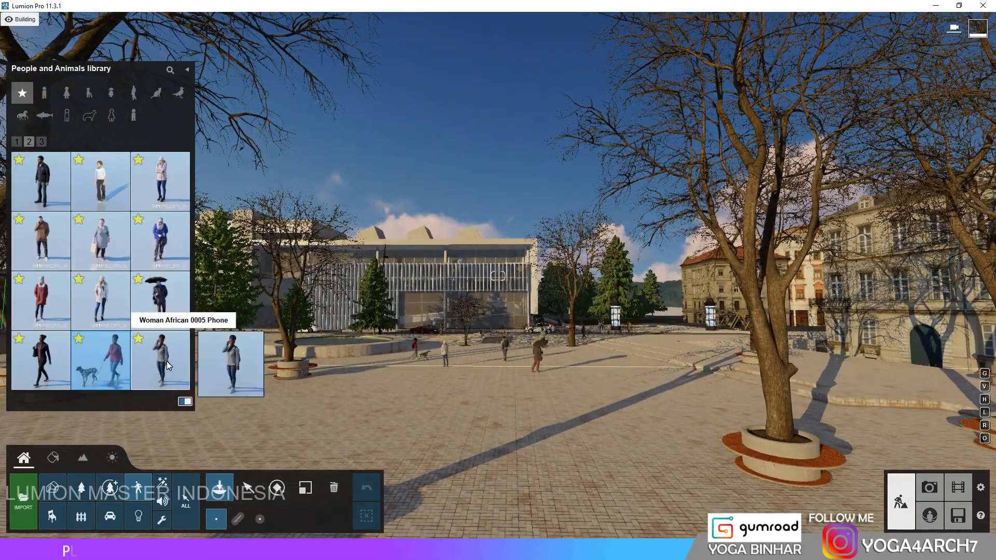
{"action": "left_click", "coordinate": [169, 367]}
{"action": "left_click", "coordinate": [330, 400]}
{"action": "left_click", "coordinate": [100, 240]}
{"action": "left_click", "coordinate": [379, 393]}
{"action": "left_click", "coordinate": [41, 181]}
{"action": "left_click", "coordinate": [627, 396]}
{"action": "left_click", "coordinate": [277, 488]}
{"action": "left_click", "coordinate": [536, 372]}
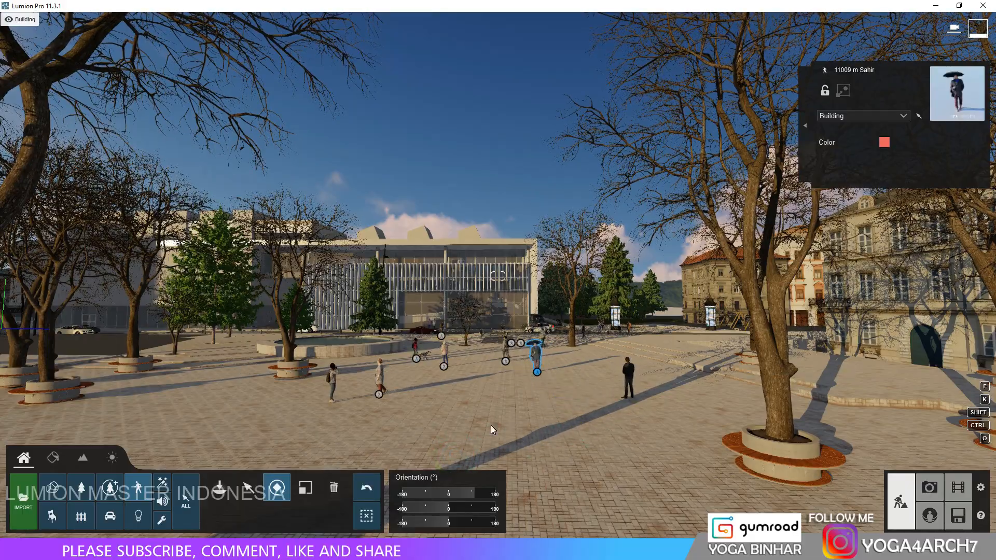
- Delete the white car on the street in front of the building
{"action": "key", "text": "shift+w"}
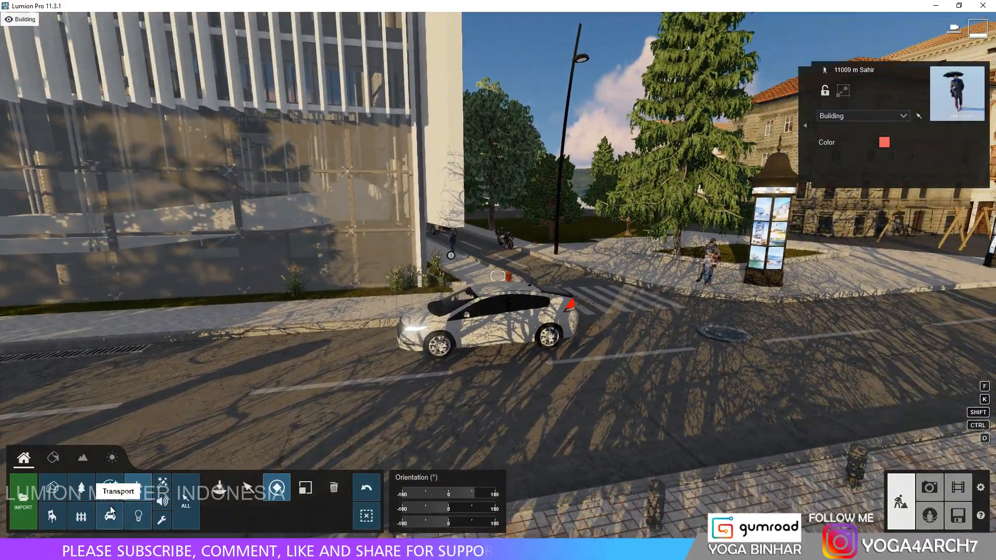
{"action": "left_click", "coordinate": [110, 516]}
{"action": "left_click", "coordinate": [334, 488]}
{"action": "left_click", "coordinate": [493, 340]}
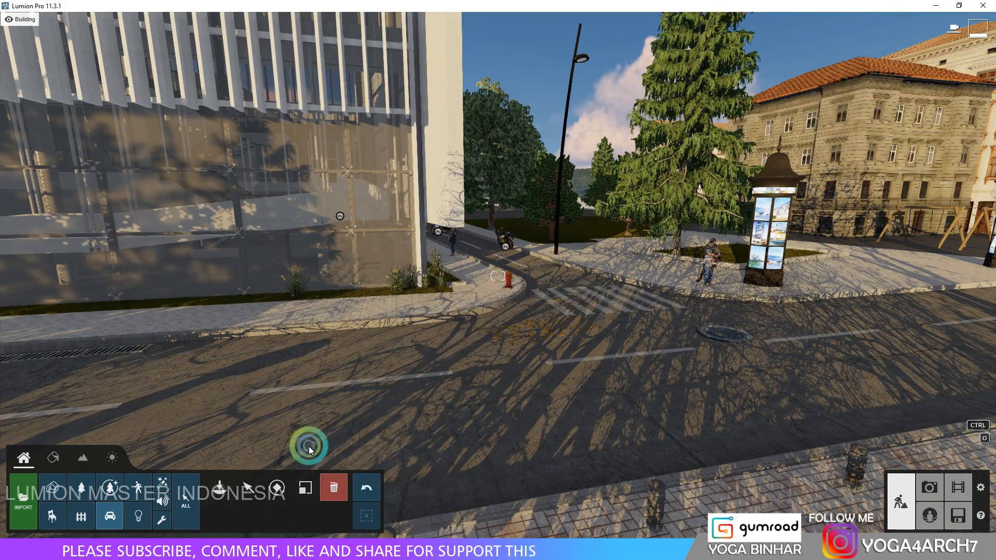
- Place the car hd 016 model from the transport library on the street in front of the building
{"action": "left_click", "coordinate": [115, 517]}
{"action": "left_click", "coordinate": [41, 142]}
{"action": "left_click", "coordinate": [41, 361]}
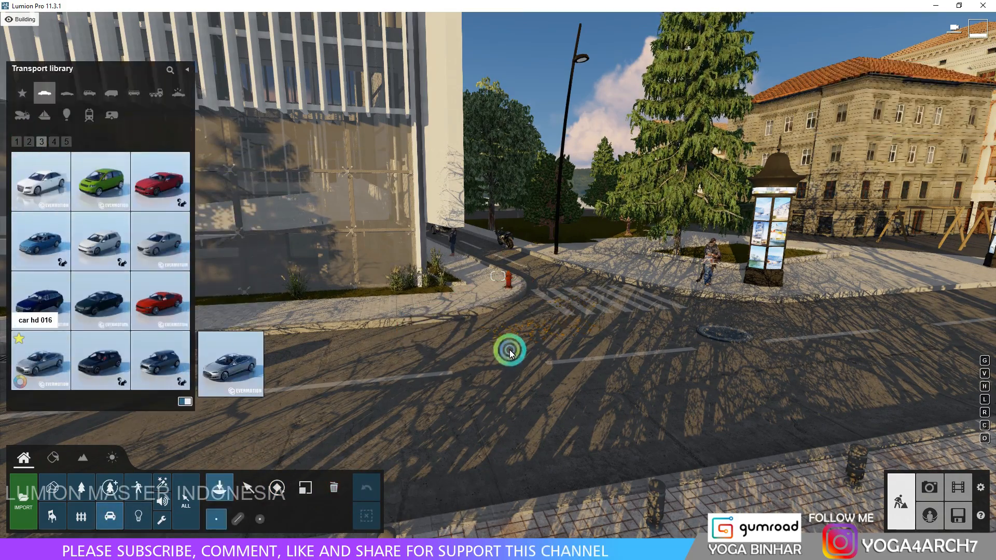
{"action": "left_click", "coordinate": [448, 347]}
- Give car hd 016 a metallic paint value of 1.0 and a yellow color, and recolor MuscleCar HD 001 red
{"action": "left_click", "coordinate": [248, 487]}
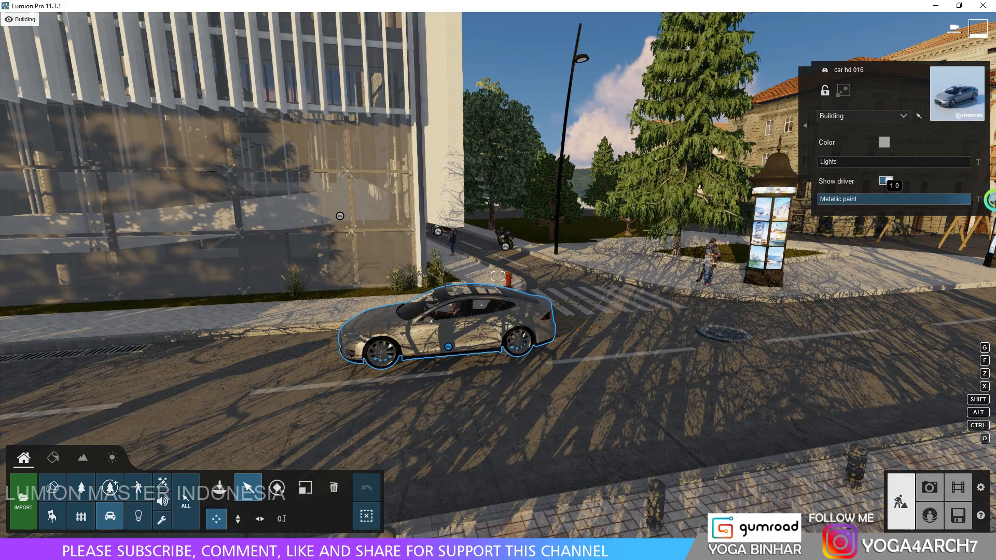
{"action": "left_click", "coordinate": [781, 88]}
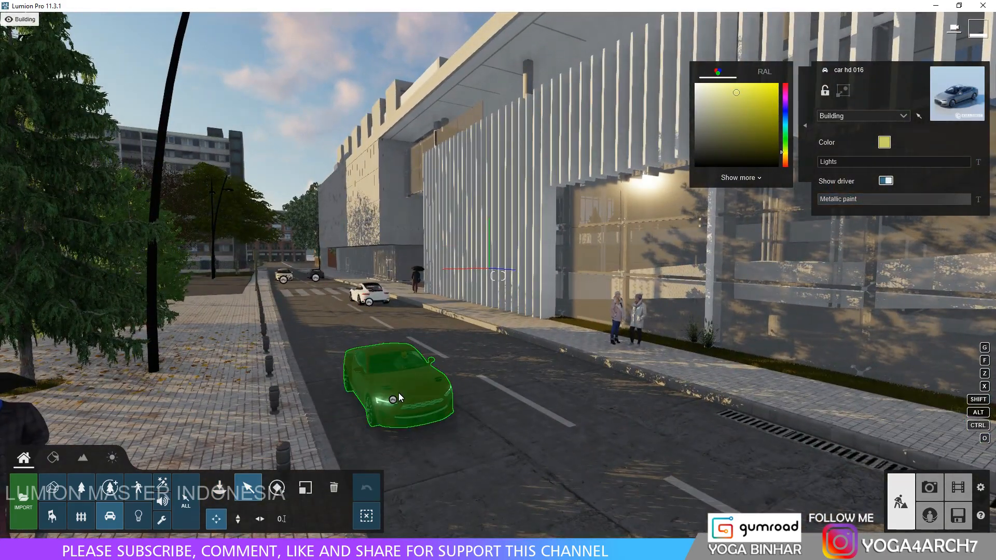
{"action": "left_click", "coordinate": [953, 129]}
{"action": "left_click_drag", "start_coordinate": [763, 126], "coordinate": [797, 73]}
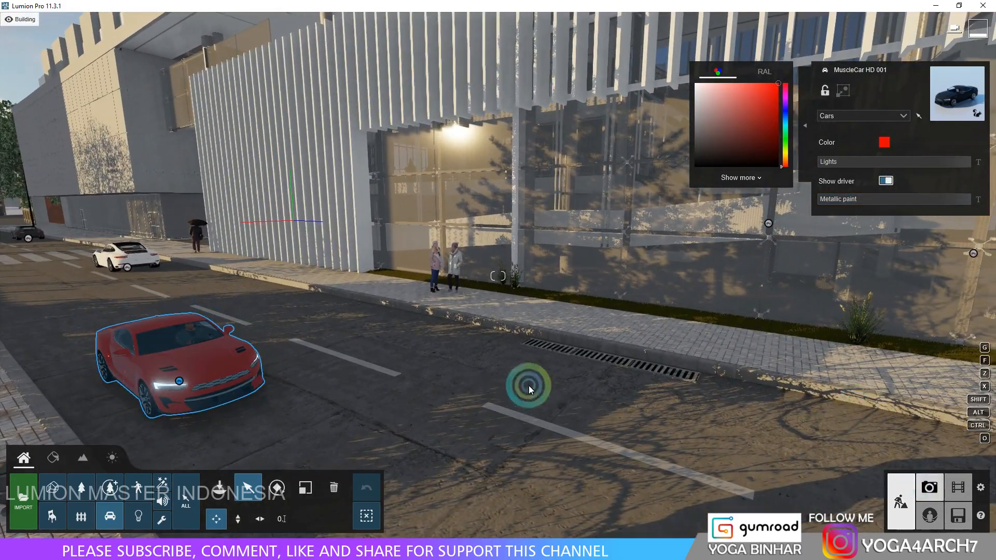
- Return to photo mode and restore the saved camera of photo 11
{"action": "left_click", "coordinate": [930, 488]}
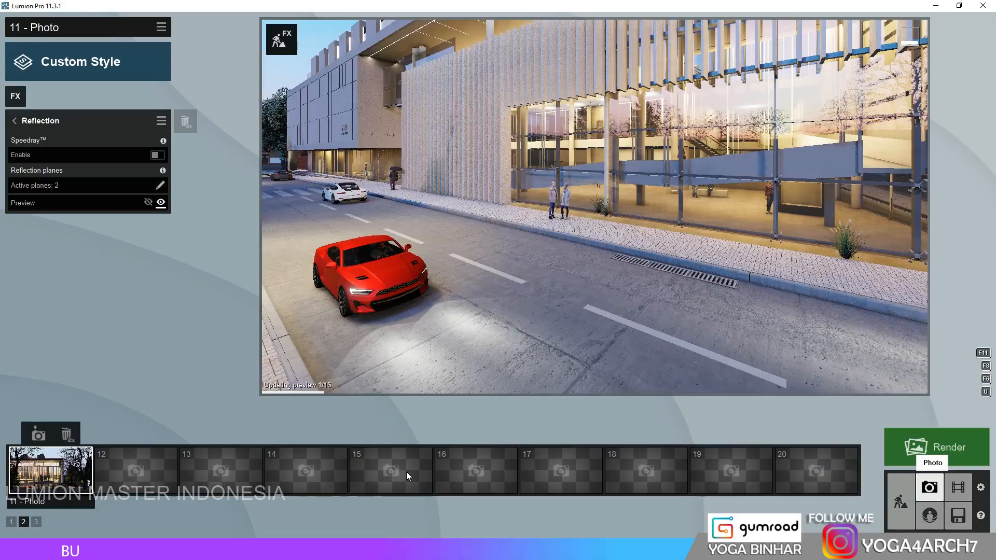
{"action": "left_click", "coordinate": [67, 469]}
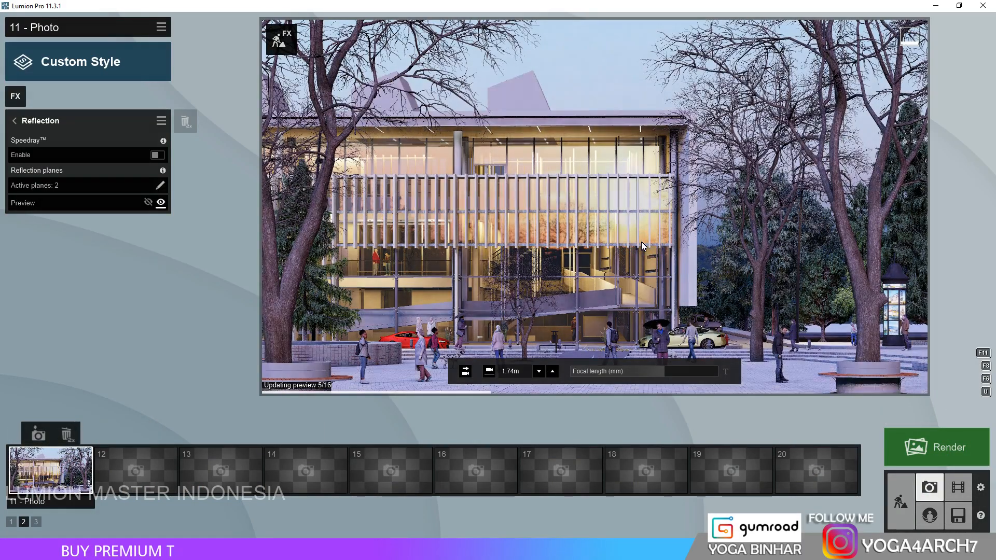
{"action": "mouse_move", "coordinate": [779, 496]}
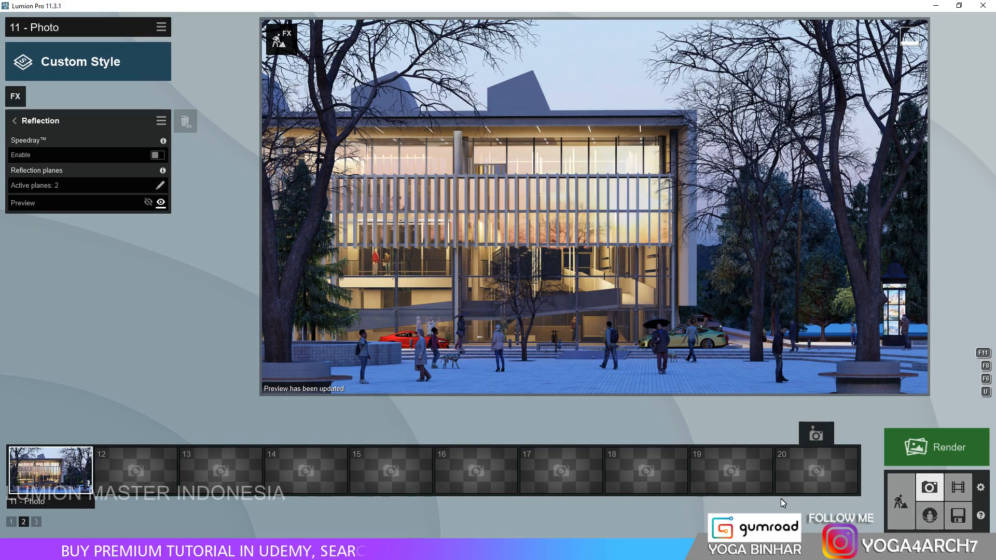
- Add a Color Correction effect to the photo, lowering Limit high slightly and raising Limit low
{"action": "left_click", "coordinate": [15, 96]}
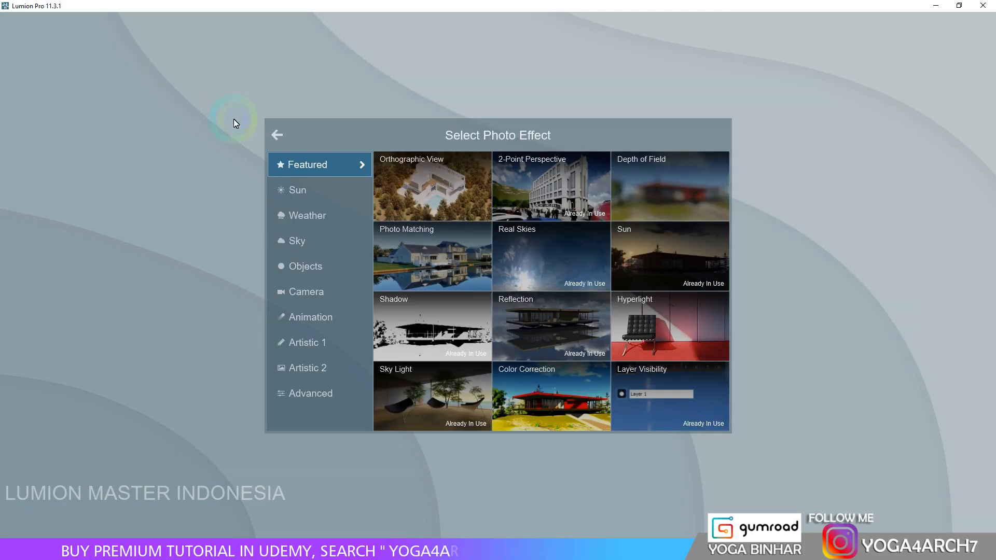
{"action": "left_click", "coordinate": [549, 393]}
{"action": "left_click_drag", "start_coordinate": [134, 258], "coordinate": [125, 258]}
{"action": "mouse_move", "coordinate": [21, 242]}
{"action": "left_mouse_down"}
{"action": "mouse_move", "coordinate": [15, 231]}
{"action": "mouse_move", "coordinate": [35, 242]}
{"action": "left_mouse_up"}
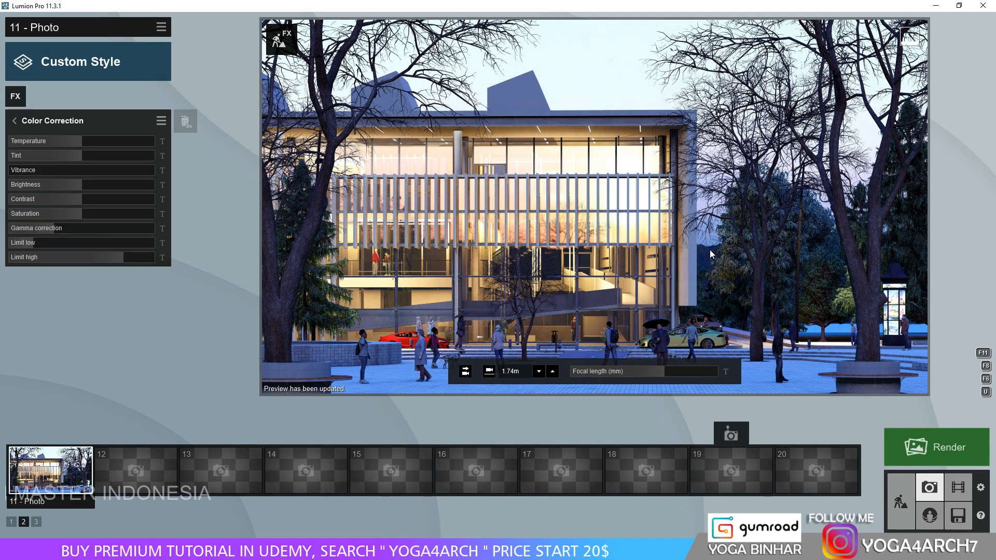
- Add a Fog effect to the photo and raise its density, falloff and brightness
{"action": "left_click", "coordinate": [15, 96]}
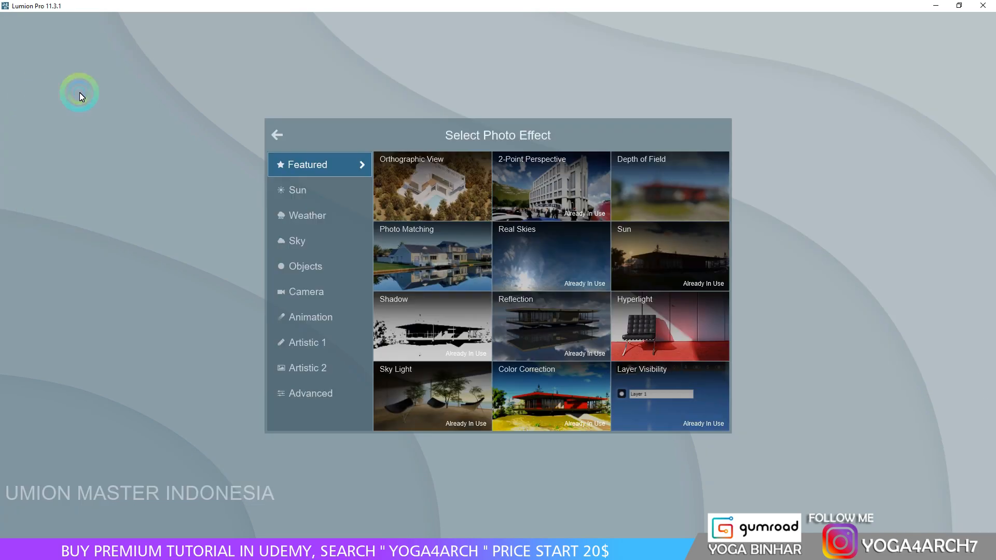
{"action": "left_click", "coordinate": [291, 194]}
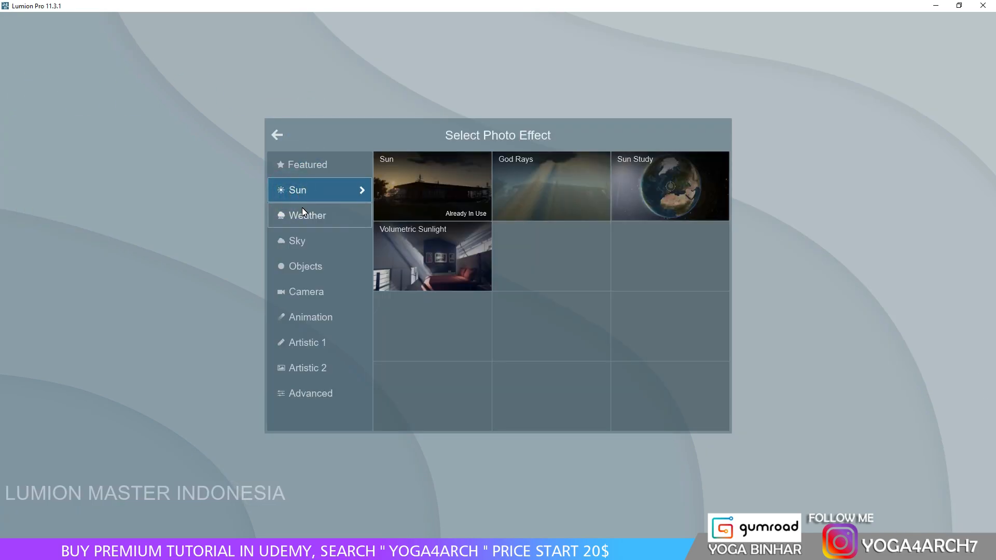
{"action": "left_click", "coordinate": [303, 214]}
{"action": "left_click", "coordinate": [433, 189]}
{"action": "left_click_drag", "start_coordinate": [68, 147], "coordinate": [79, 146]}
{"action": "left_click", "coordinate": [524, 157]}
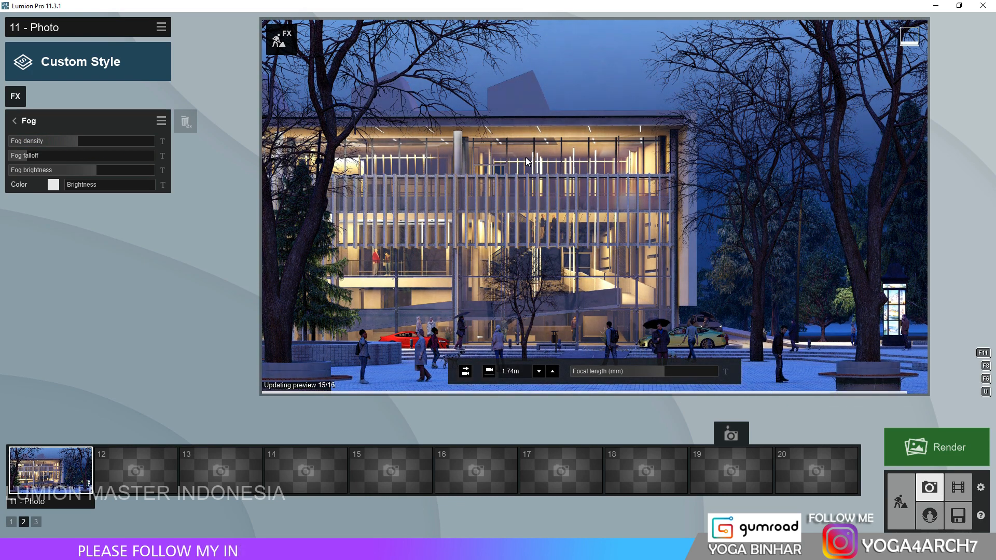
{"action": "left_click", "coordinate": [34, 157]}
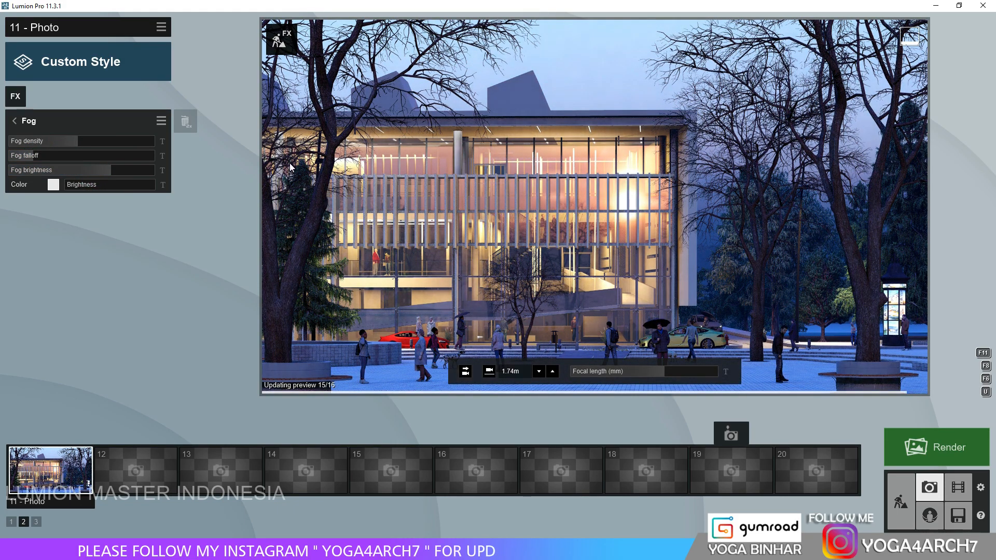
- Move the Sun effect above Color Correction in the effect stack and set its height and heading to about mid-range
{"action": "left_click", "coordinate": [118, 128]}
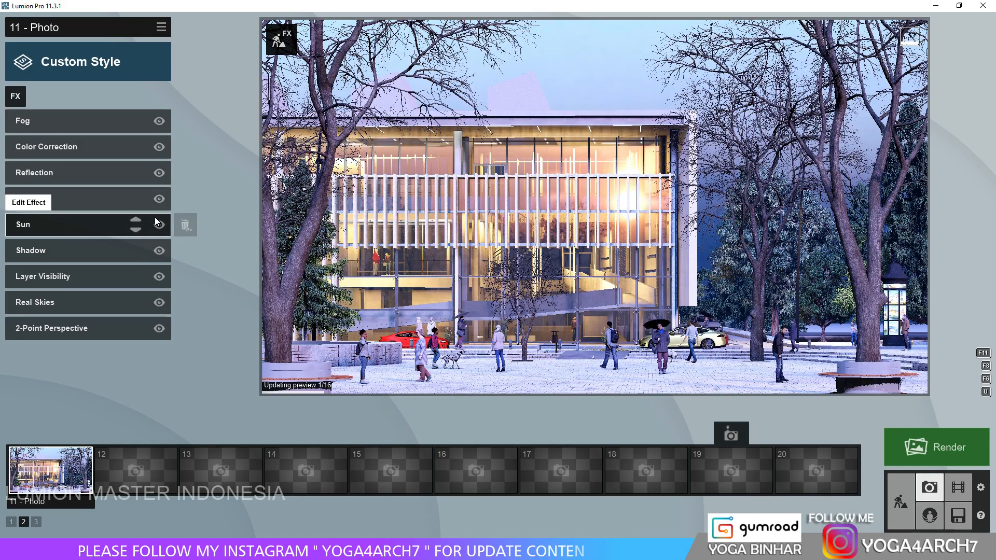
{"action": "left_click", "coordinate": [135, 218]}
{"action": "left_click", "coordinate": [137, 193]}
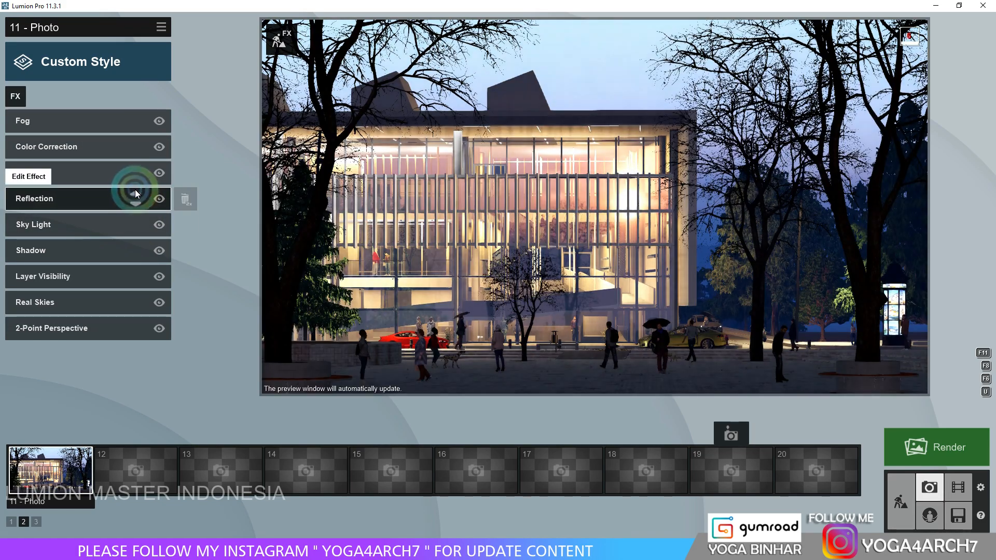
{"action": "left_click", "coordinate": [136, 167]}
{"action": "left_click", "coordinate": [77, 150]}
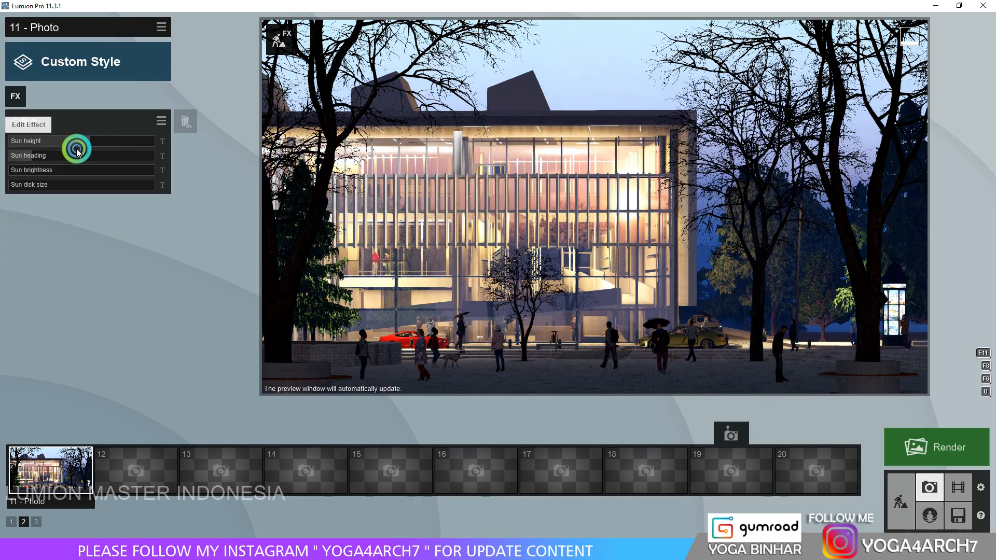
{"action": "left_click_drag", "start_coordinate": [38, 155], "coordinate": [84, 142]}
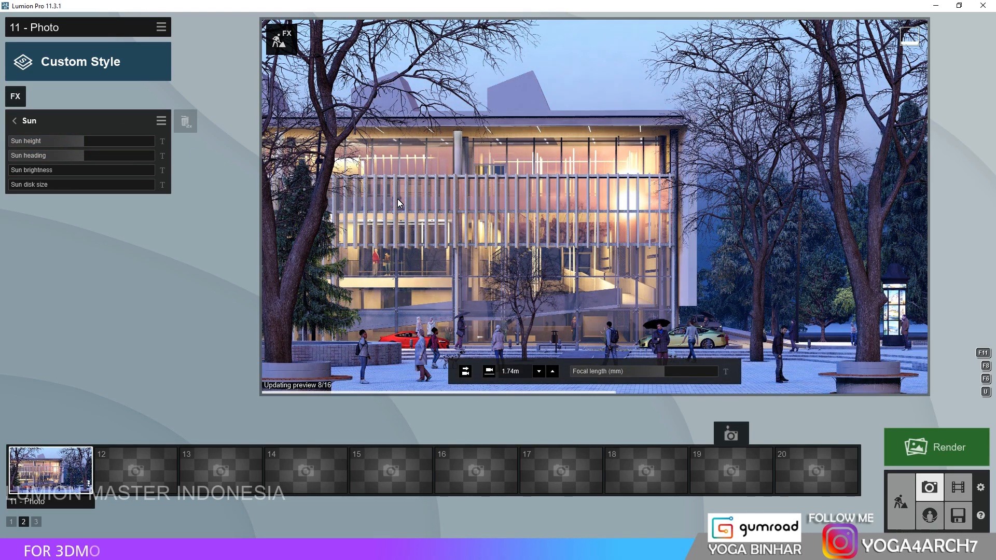
{"action": "left_click", "coordinate": [15, 120]}
- Adjust the heading of the Real Skies effect to reposition the sunset sky and its reflection in the glazing
{"action": "left_click", "coordinate": [94, 225]}
{"action": "left_click", "coordinate": [14, 122]}
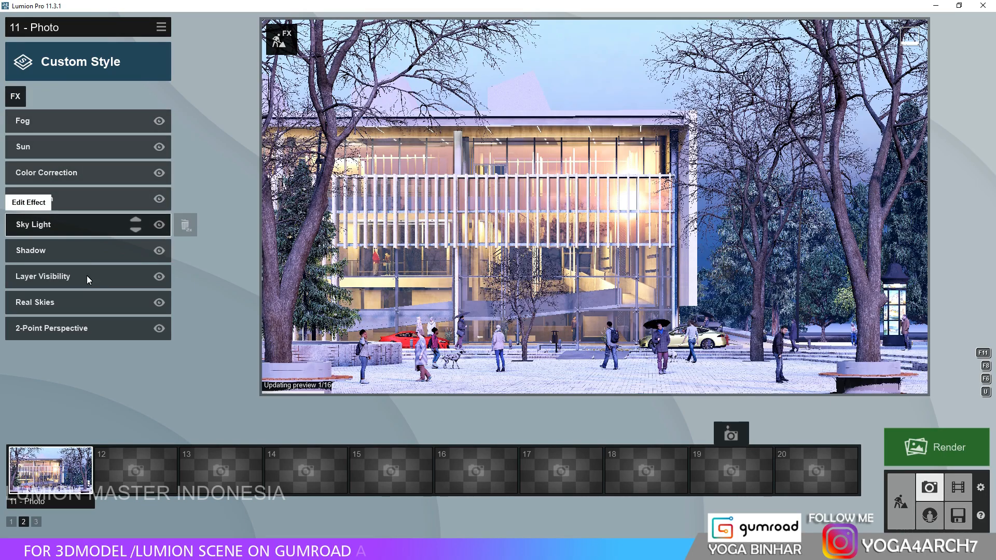
{"action": "left_click", "coordinate": [90, 304]}
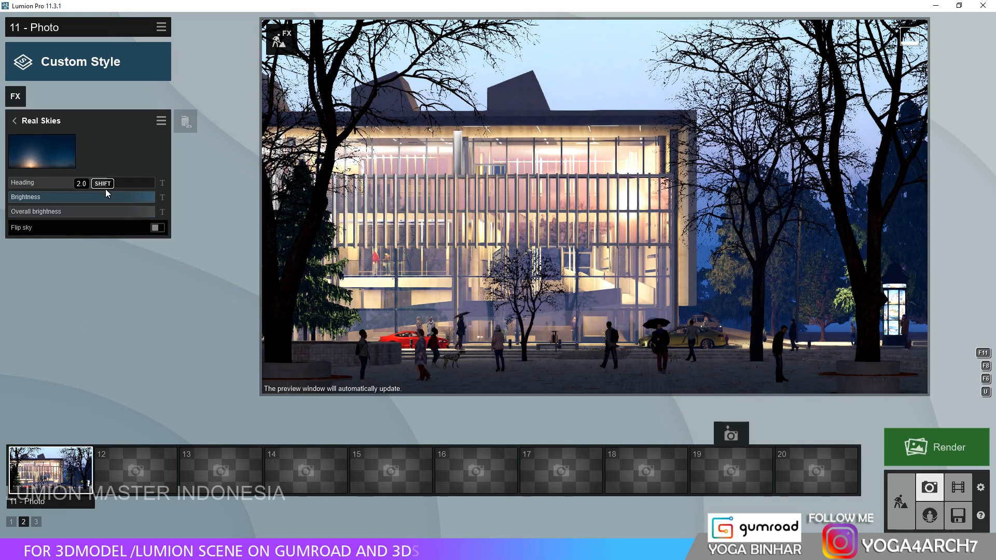
{"action": "left_click", "coordinate": [91, 182]}
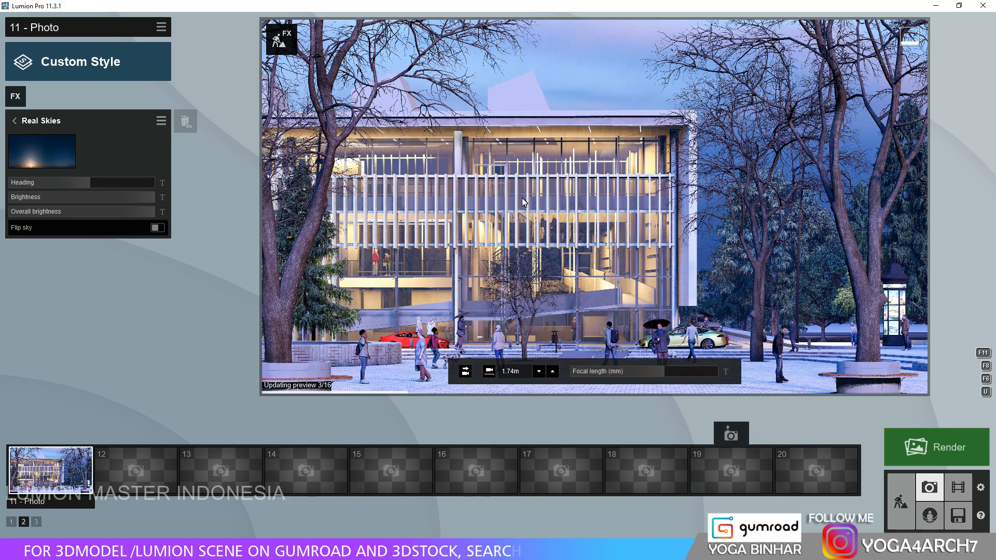
{"action": "left_click", "coordinate": [79, 183]}
{"action": "left_click", "coordinate": [498, 184]}
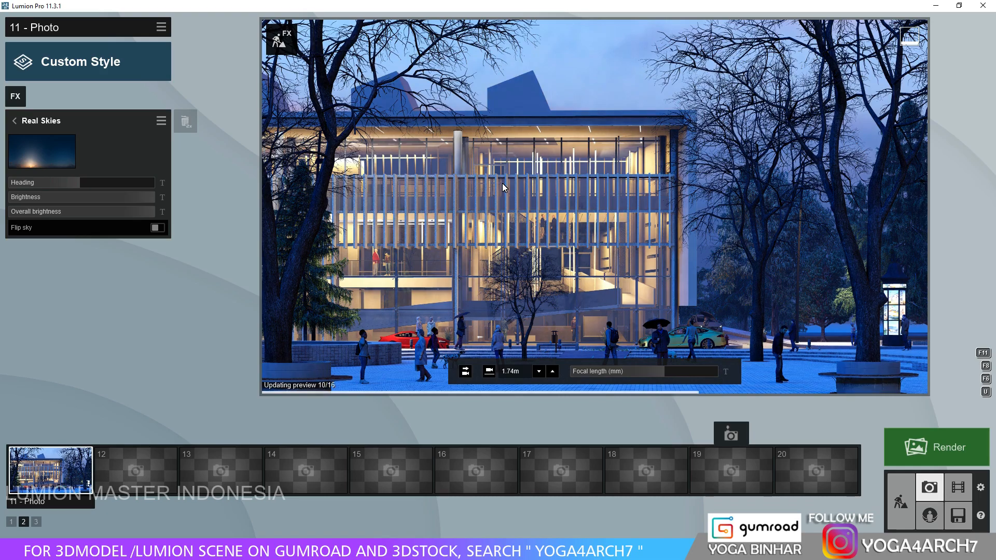
{"action": "left_click", "coordinate": [14, 121]}
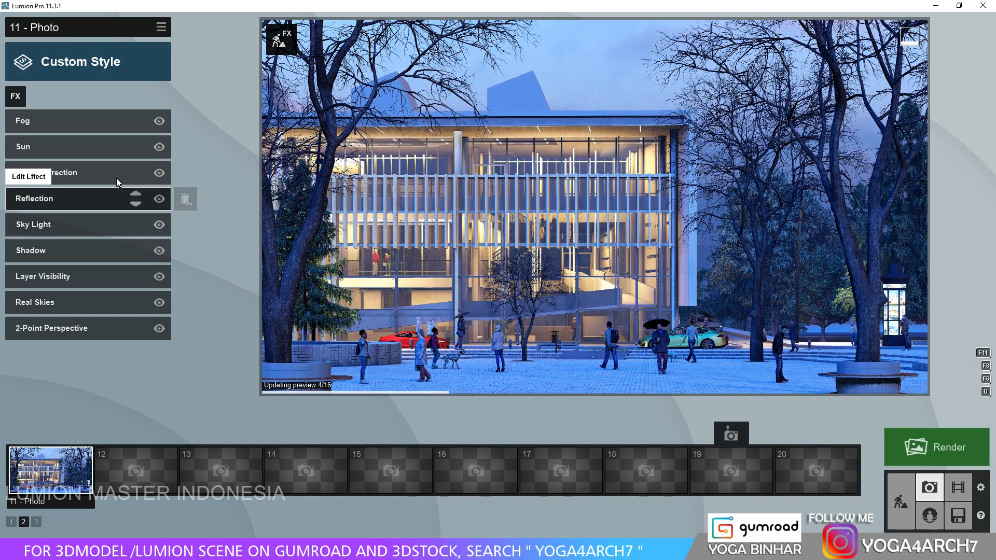
- Adjust the Shadow effect's brightness and raise its coloring
{"action": "left_click", "coordinate": [100, 250]}
{"action": "left_click", "coordinate": [36, 170]}
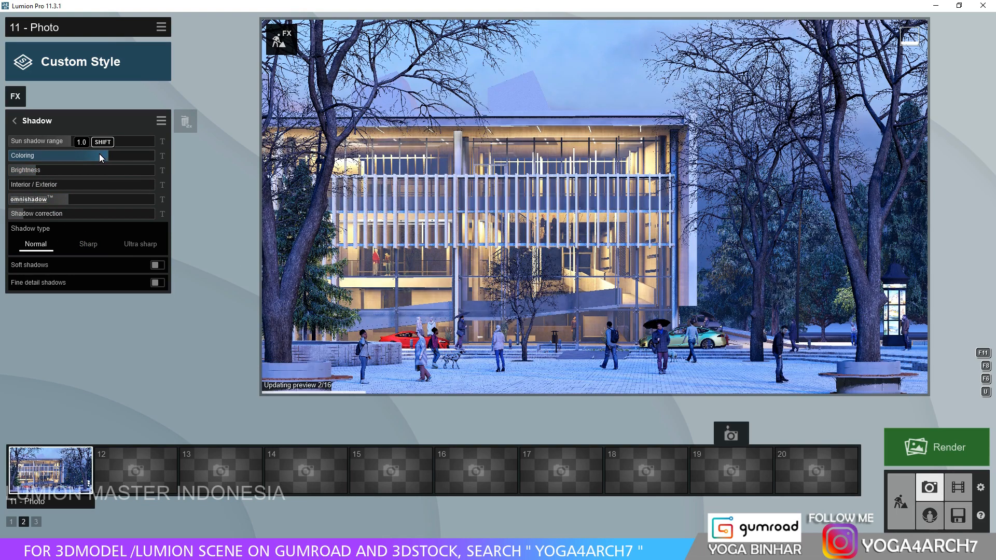
{"action": "left_click", "coordinate": [129, 155]}
{"action": "left_click", "coordinate": [400, 204]}
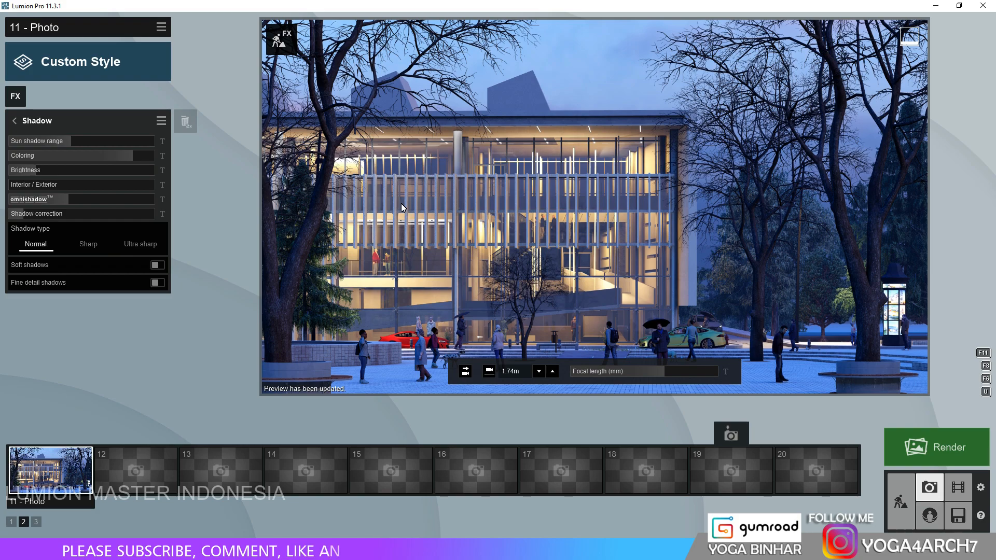
- Add a Precipitation effect to the photo and reduce its extra fog addition to nearly zero
{"action": "left_click", "coordinate": [15, 96]}
{"action": "left_click", "coordinate": [639, 197]}
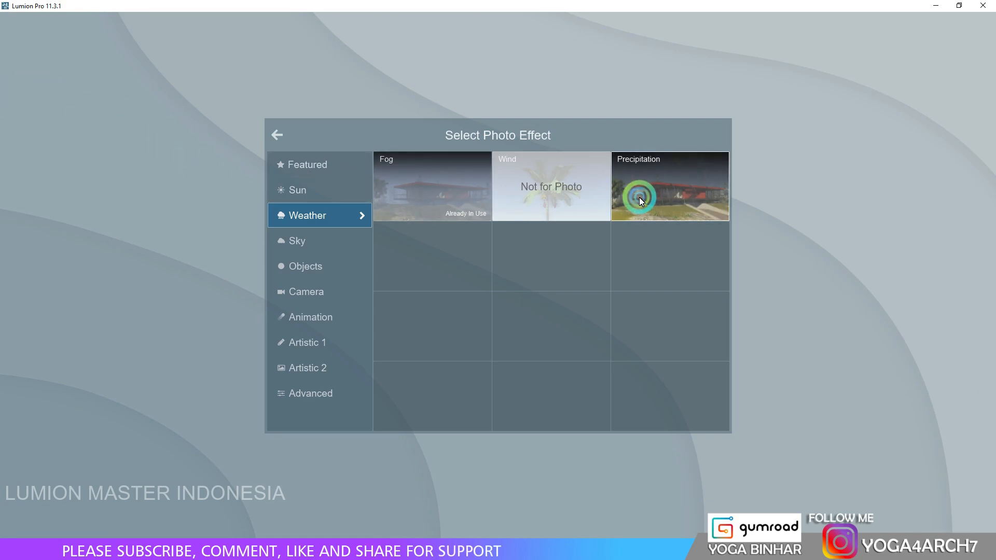
{"action": "left_click", "coordinate": [577, 263]}
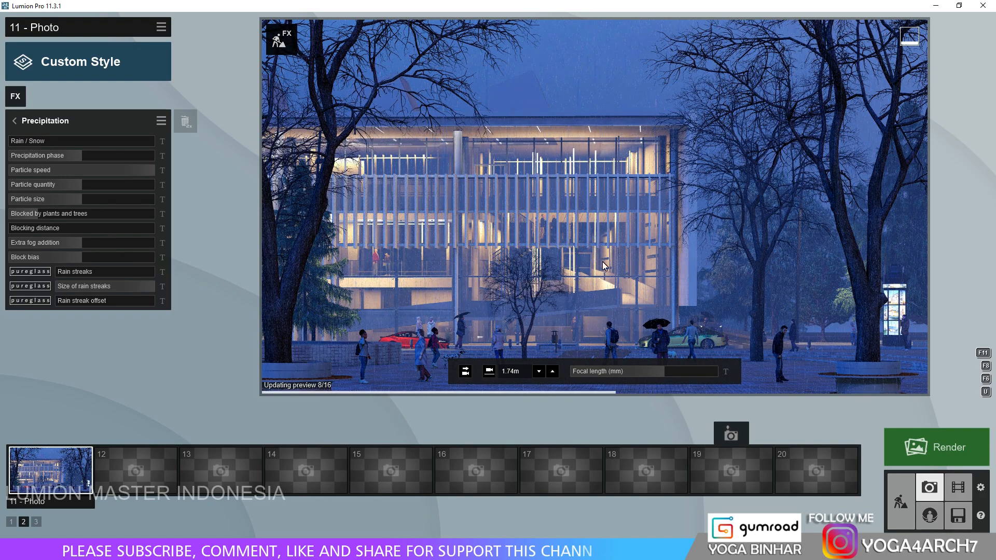
{"action": "left_click_drag", "start_coordinate": [52, 243], "coordinate": [20, 248]}
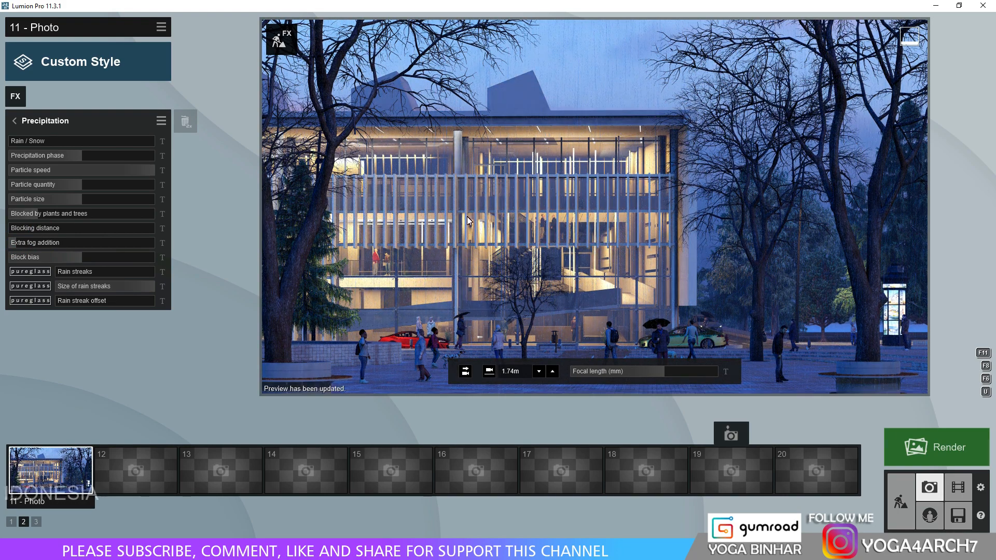
- Increase the precipitation's particle size and phase, reduce its particle quantity slightly, and shift the Rain / Snow setting partway toward snow
{"action": "left_click_drag", "start_coordinate": [83, 199], "coordinate": [100, 201], "text": "shift"}
{"action": "left_click_drag", "start_coordinate": [77, 158], "coordinate": [86, 155]}
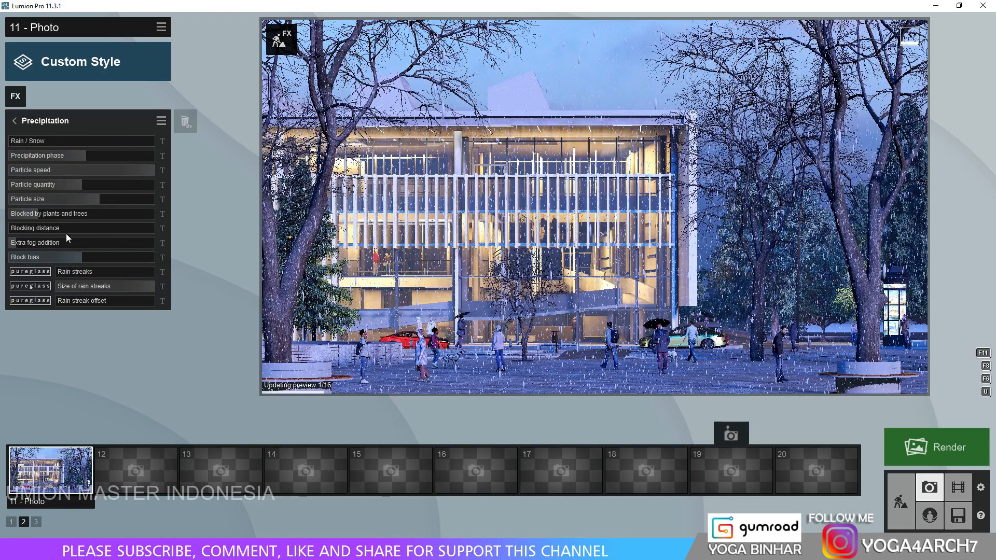
{"action": "left_click", "coordinate": [103, 200]}
{"action": "mouse_move", "coordinate": [83, 186]}
{"action": "left_mouse_down"}
{"action": "mouse_move", "coordinate": [133, 185]}
{"action": "mouse_move", "coordinate": [78, 189]}
{"action": "left_mouse_up"}
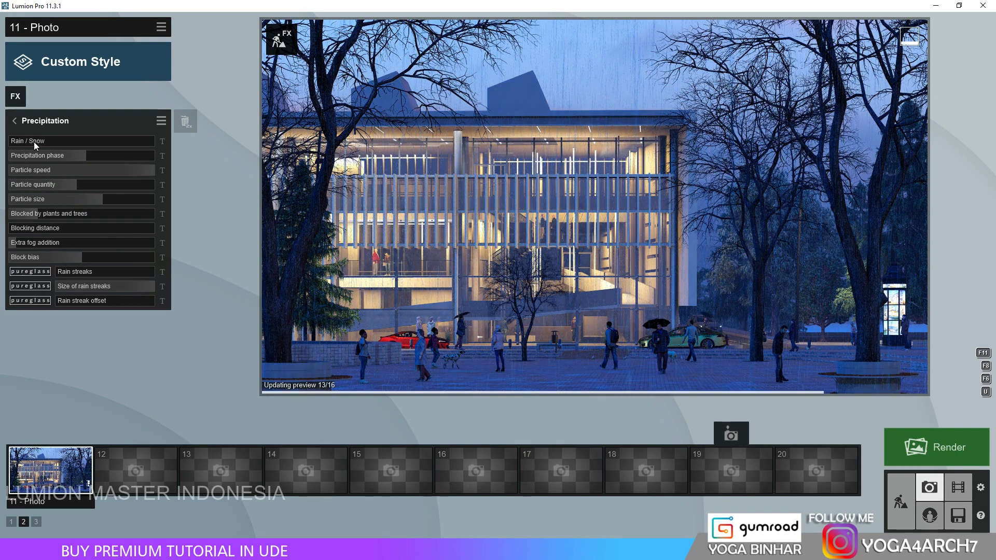
{"action": "left_click_drag", "start_coordinate": [35, 143], "coordinate": [68, 157]}
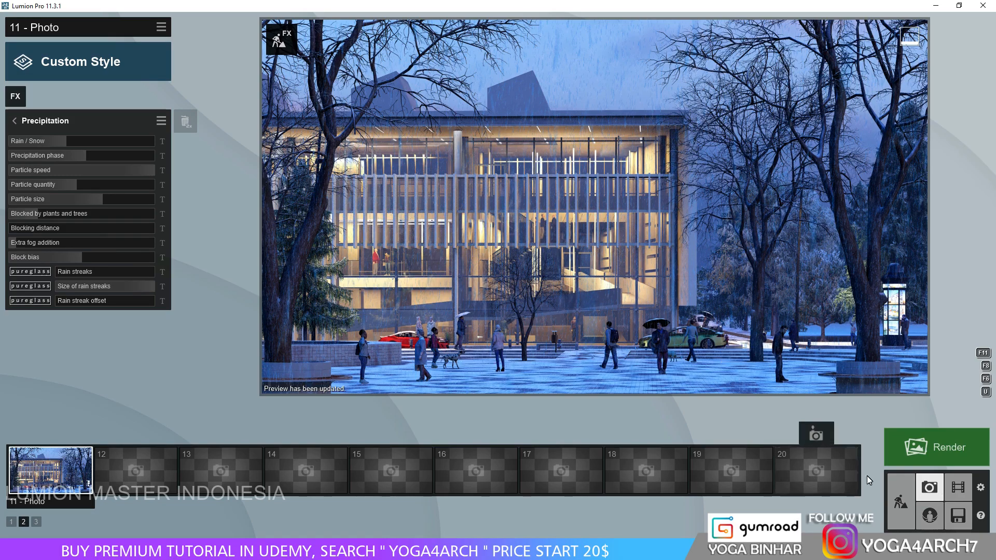
- Add a third reflection plane on the plaza paving in the Reflection effect and restore the photo's camera
{"action": "left_click", "coordinate": [14, 121]}
{"action": "left_click", "coordinate": [84, 215]}
{"action": "left_click", "coordinate": [116, 188]}
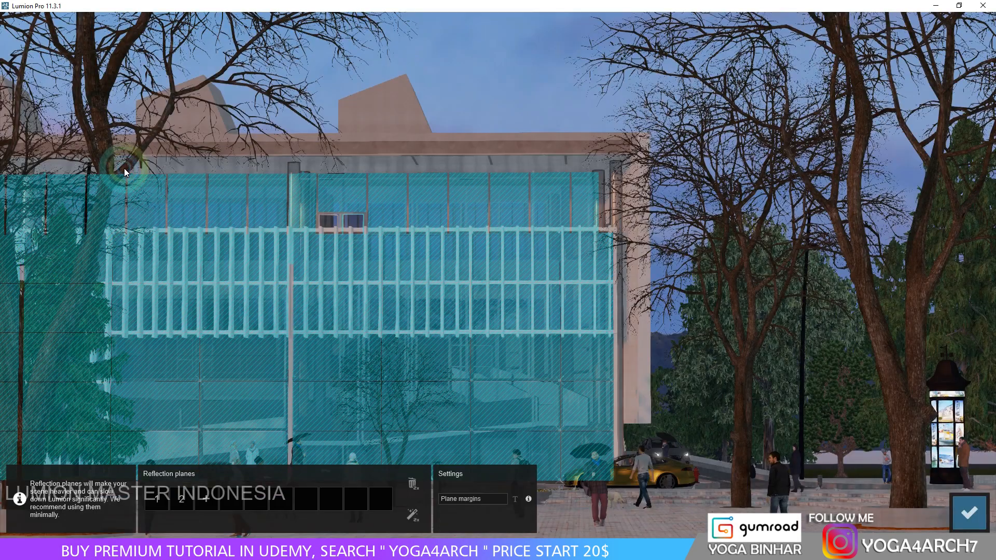
{"action": "left_click", "coordinate": [181, 499]}
{"action": "left_click", "coordinate": [593, 164]}
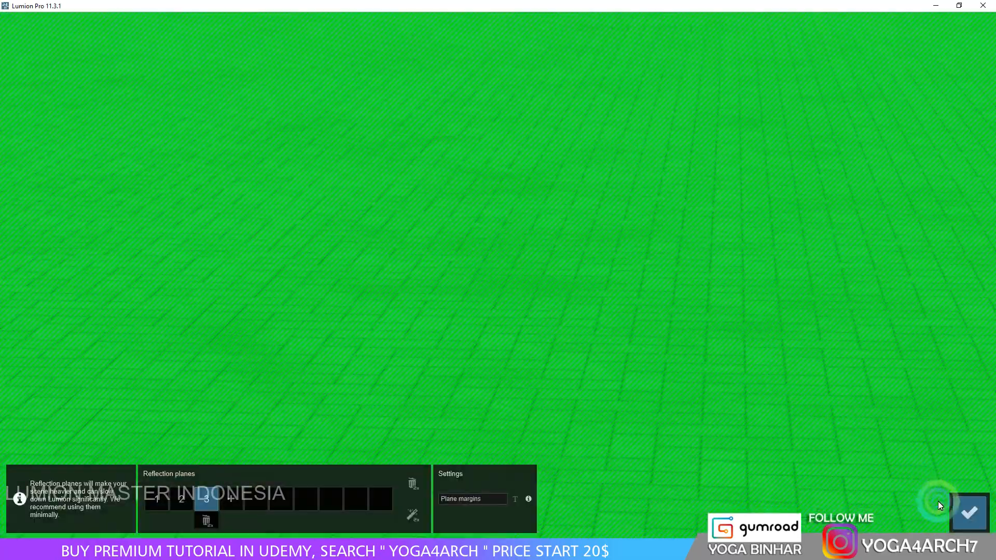
{"action": "left_click", "coordinate": [967, 510]}
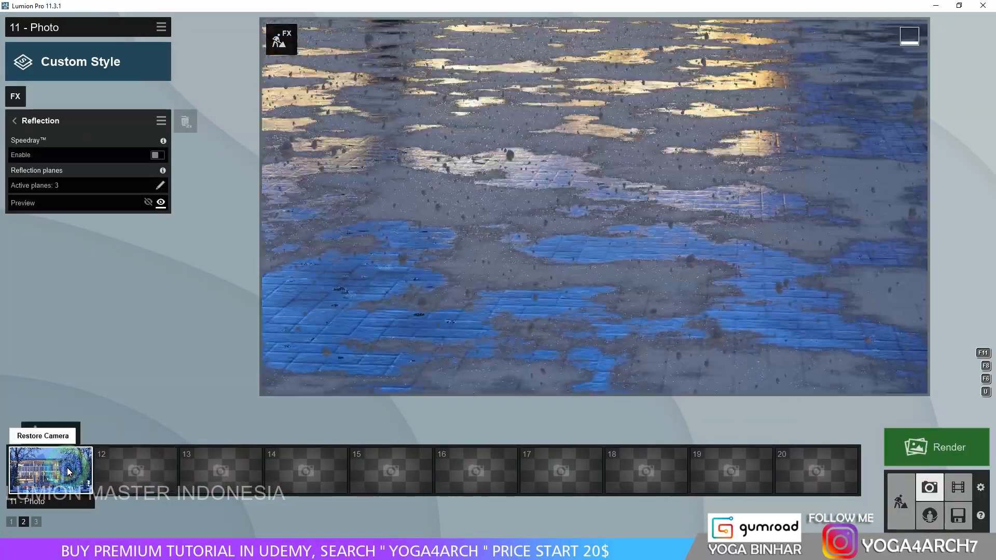
{"action": "left_click", "coordinate": [69, 470]}
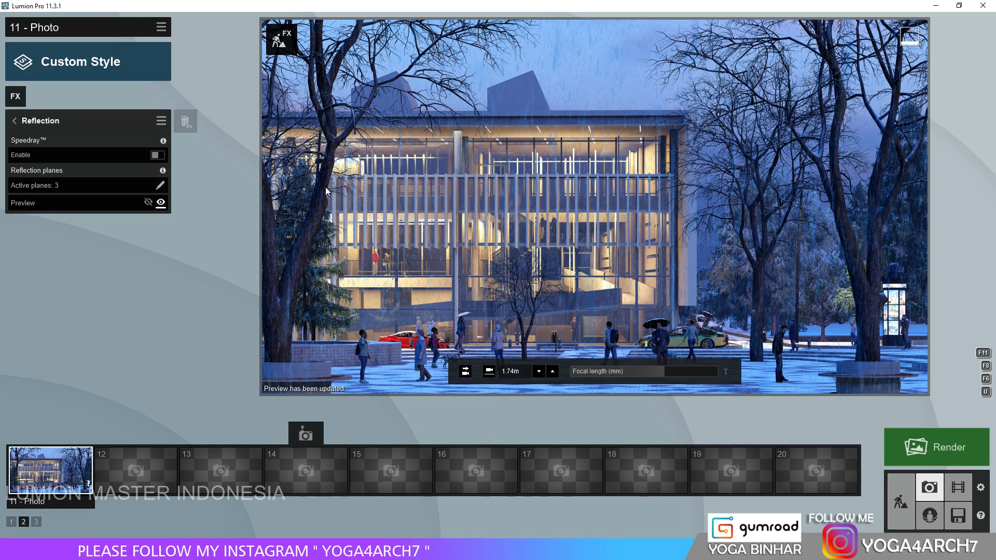
- Add a Hyperlight effect to the photo and enable it in the preview
{"action": "left_click", "coordinate": [15, 97]}
{"action": "left_click", "coordinate": [309, 399]}
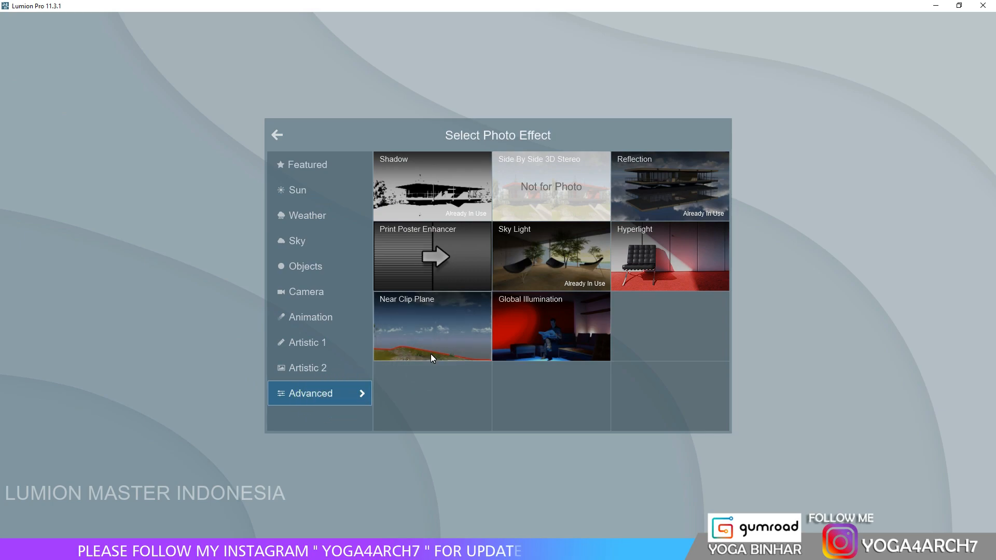
{"action": "left_click", "coordinate": [660, 283]}
{"action": "left_click", "coordinate": [157, 157]}
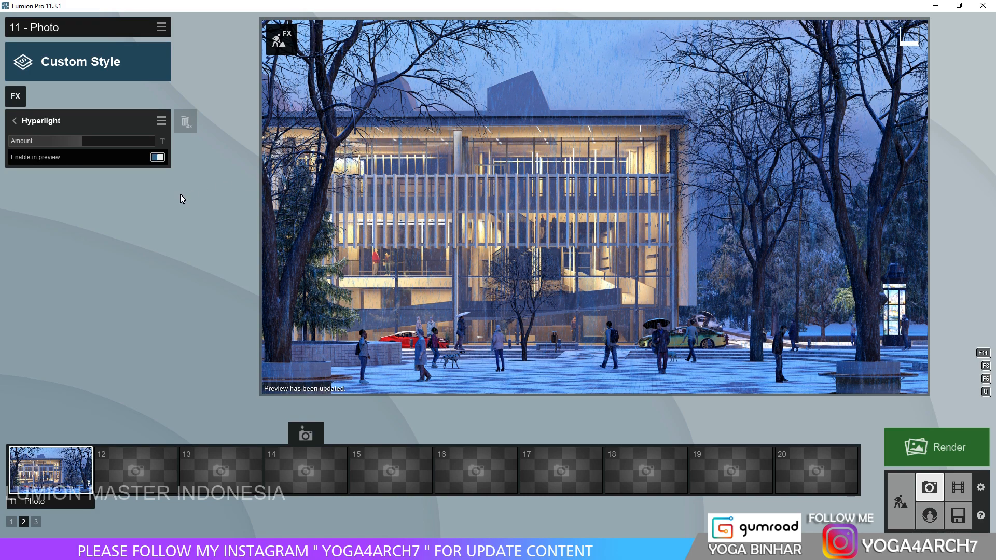
- Raise the Color Correction effect's tint, brightness and contrast slightly, and set its vibrance just above zero
{"action": "left_click", "coordinate": [14, 121]}
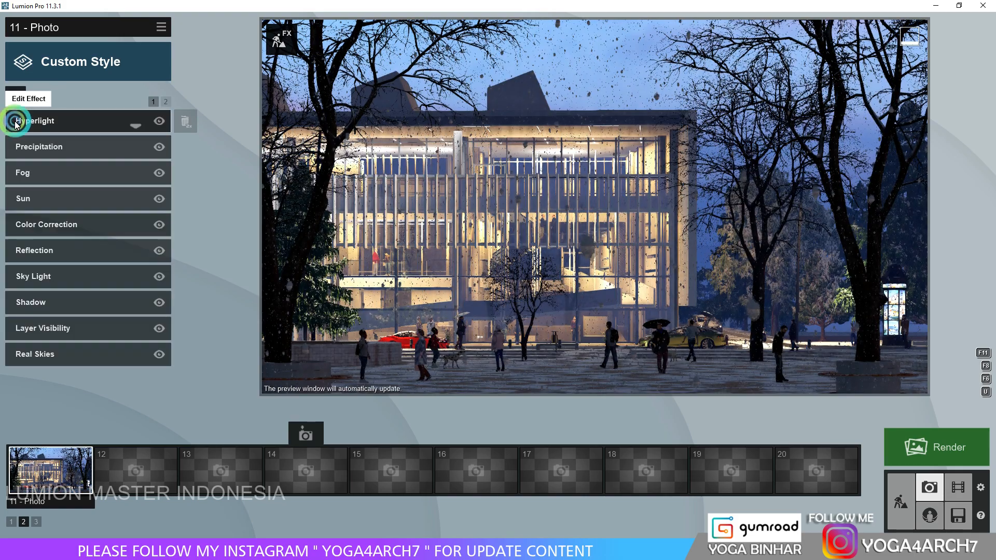
{"action": "left_click", "coordinate": [23, 224]}
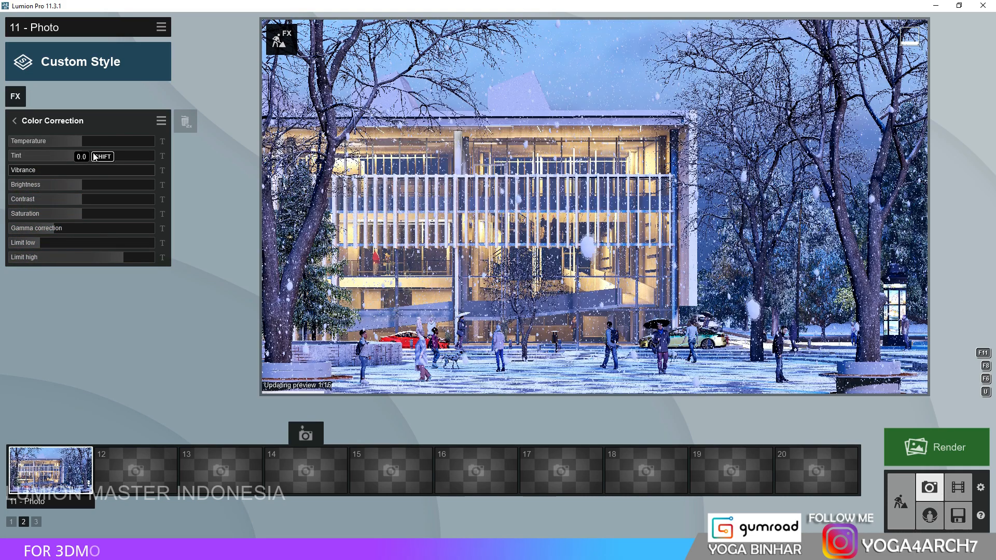
{"action": "left_click", "coordinate": [89, 157]}
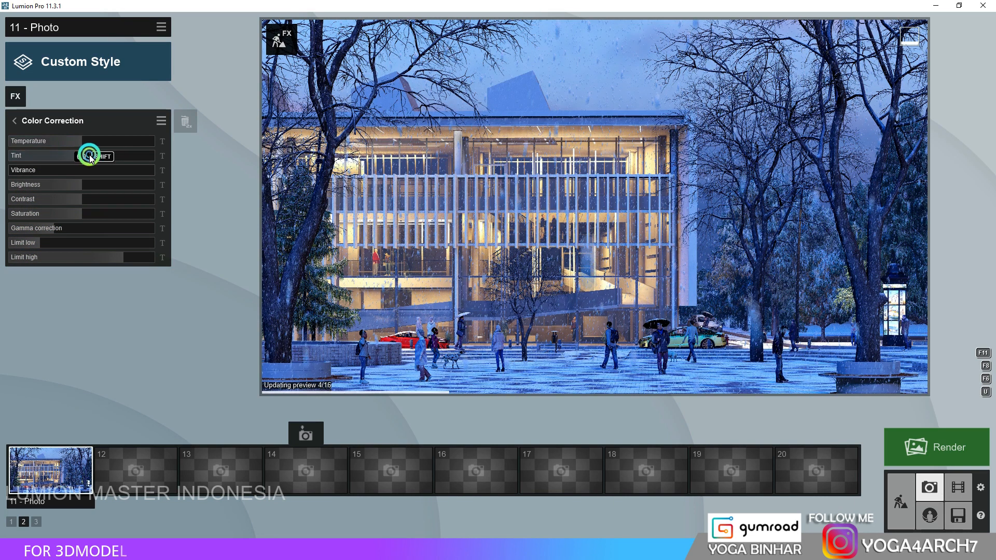
{"action": "left_click", "coordinate": [23, 169]}
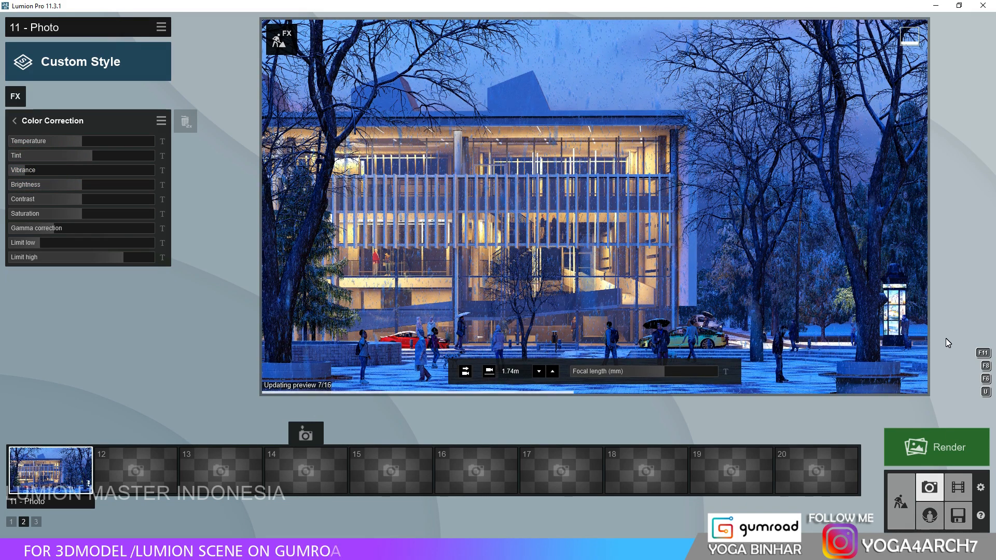
{"action": "left_click", "coordinate": [21, 170]}
{"action": "left_click_drag", "start_coordinate": [21, 171], "coordinate": [94, 185]}
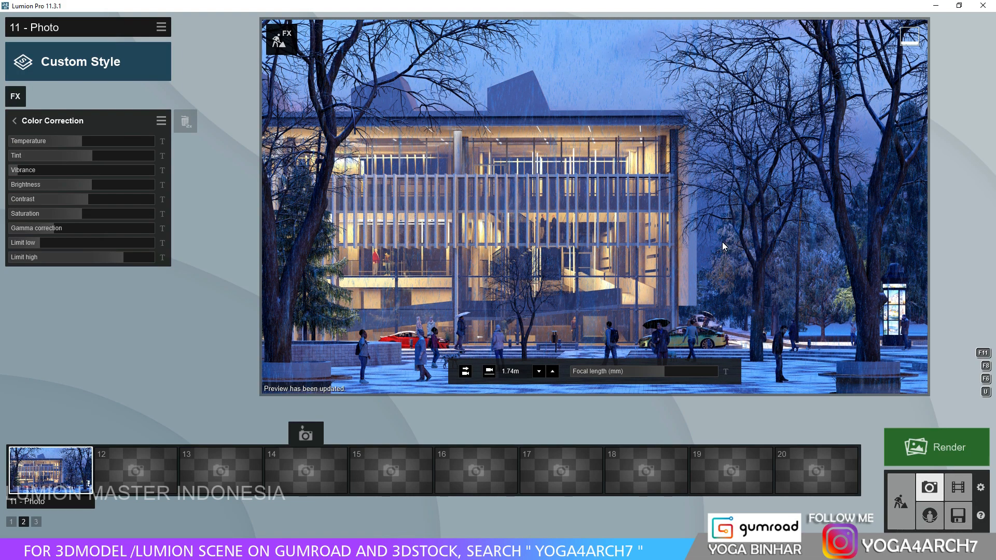
- Raise the Sky Light effect's brightness to the maximum
{"action": "left_click", "coordinate": [15, 97]}
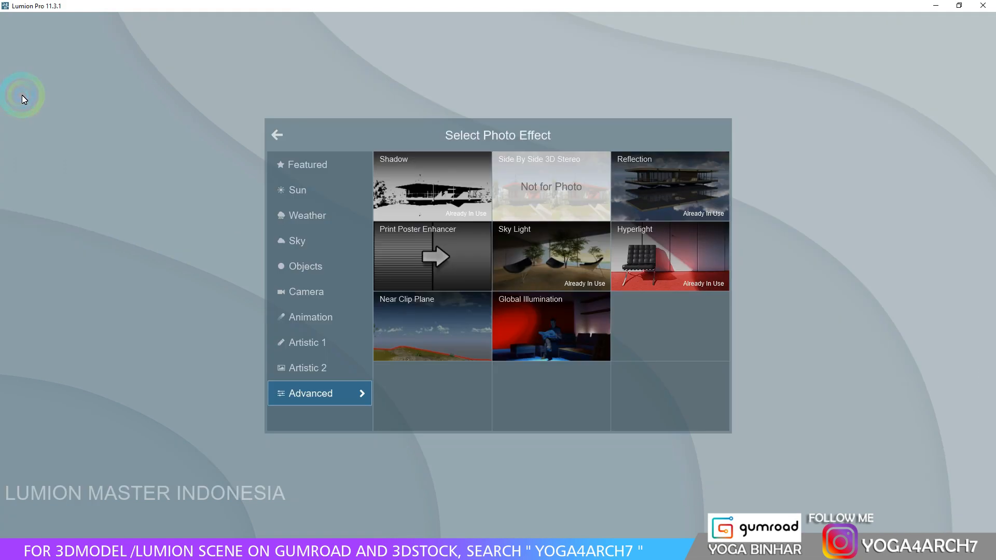
{"action": "left_click", "coordinate": [502, 254]}
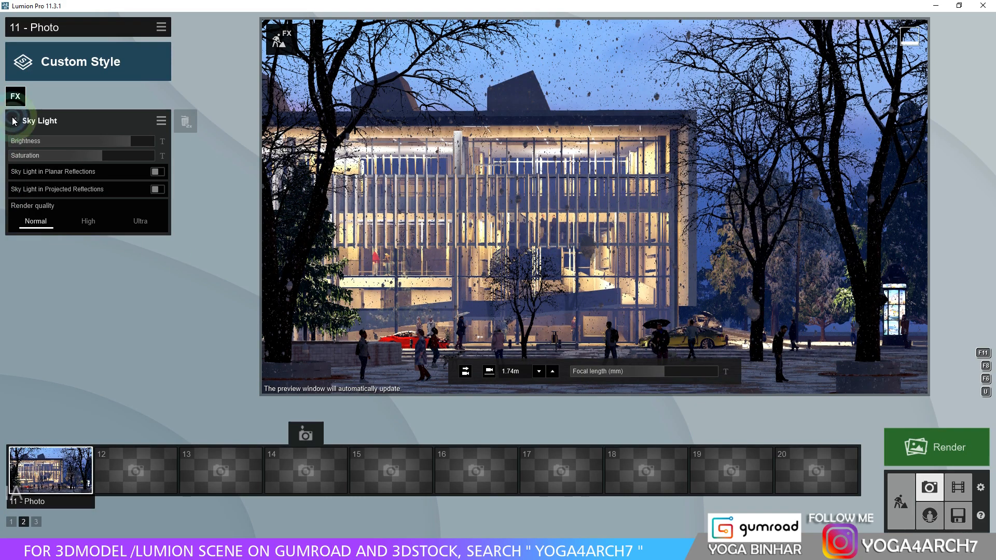
{"action": "left_click_drag", "start_coordinate": [104, 141], "coordinate": [160, 141]}
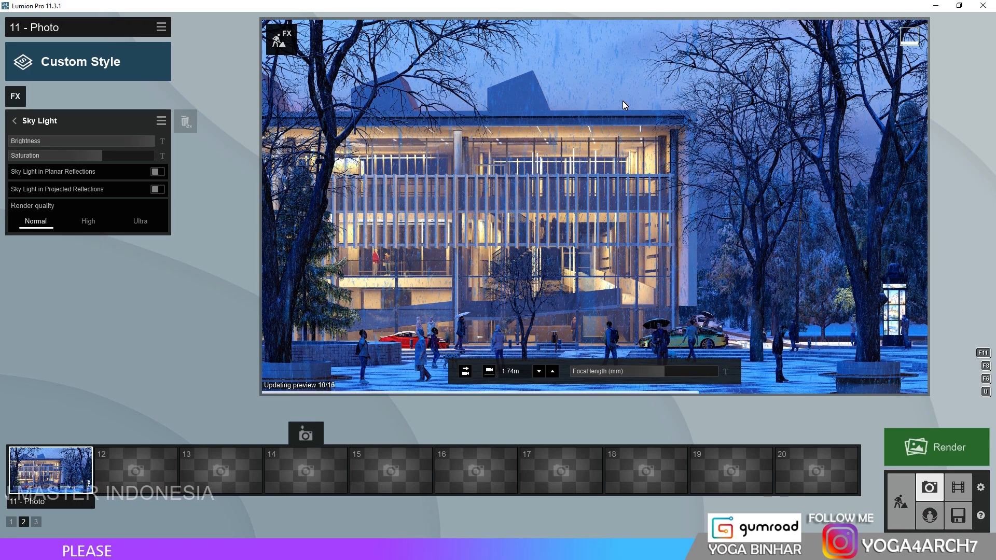
{"action": "left_click", "coordinate": [132, 79]}
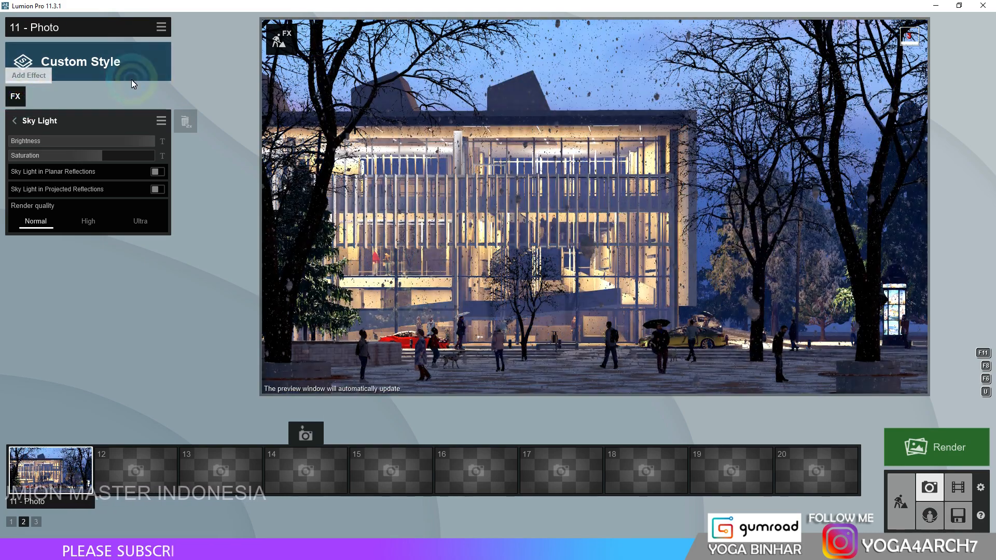
- Add a Sharpen effect to the photo at its default intensity
{"action": "left_click", "coordinate": [19, 98]}
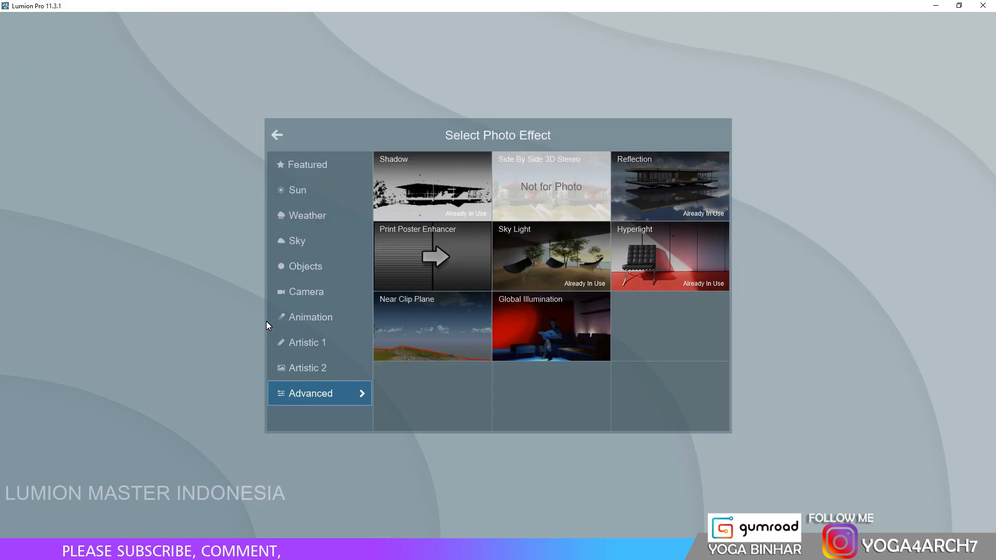
{"action": "left_click", "coordinate": [303, 334]}
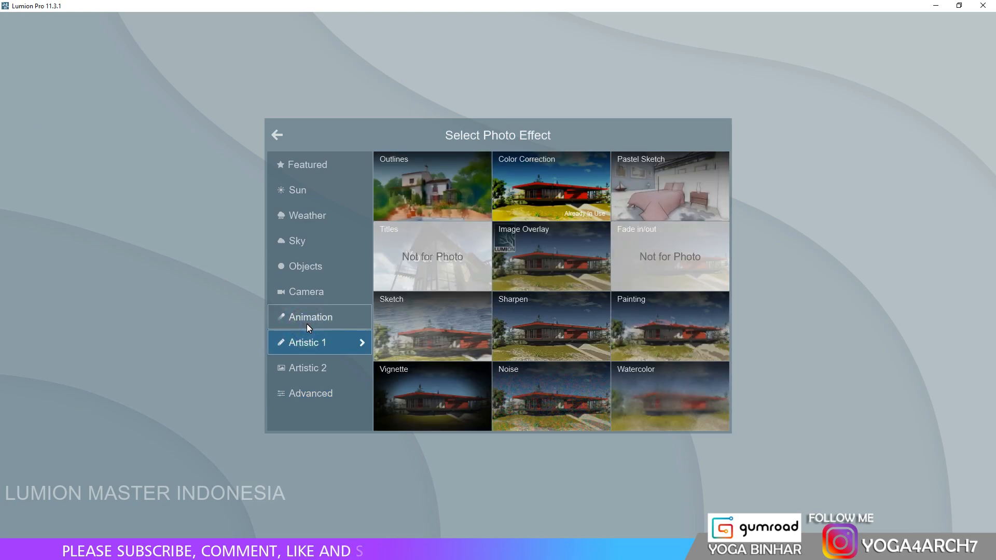
{"action": "left_click", "coordinate": [550, 326]}
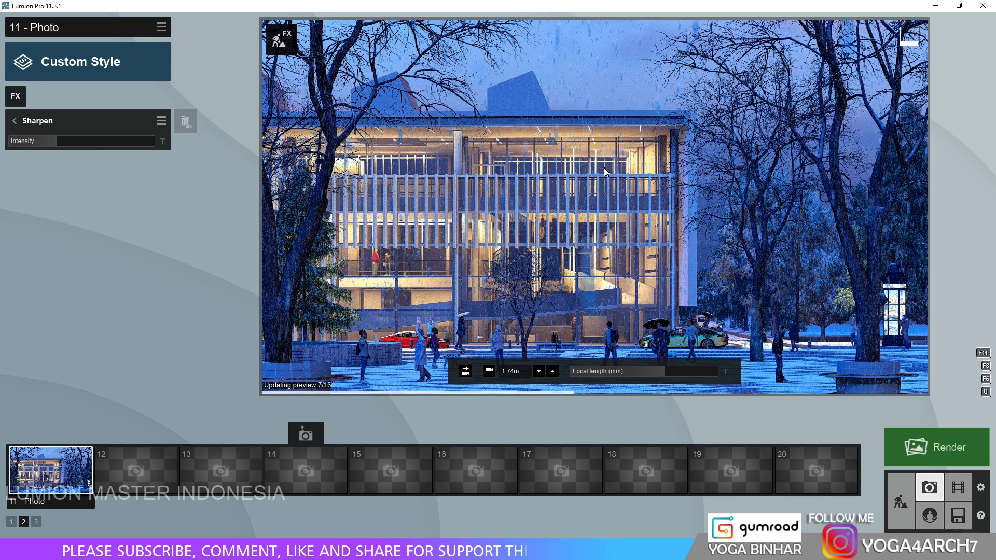
- Add a Bloom effect to the photo and set its amount to a low level, below 0.3
{"action": "left_click", "coordinate": [17, 100]}
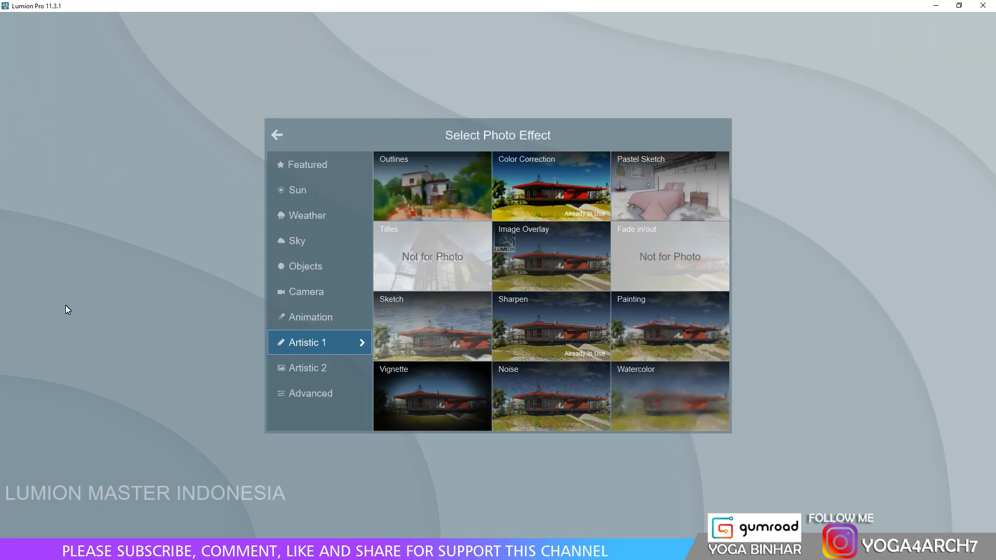
{"action": "left_click", "coordinate": [320, 323]}
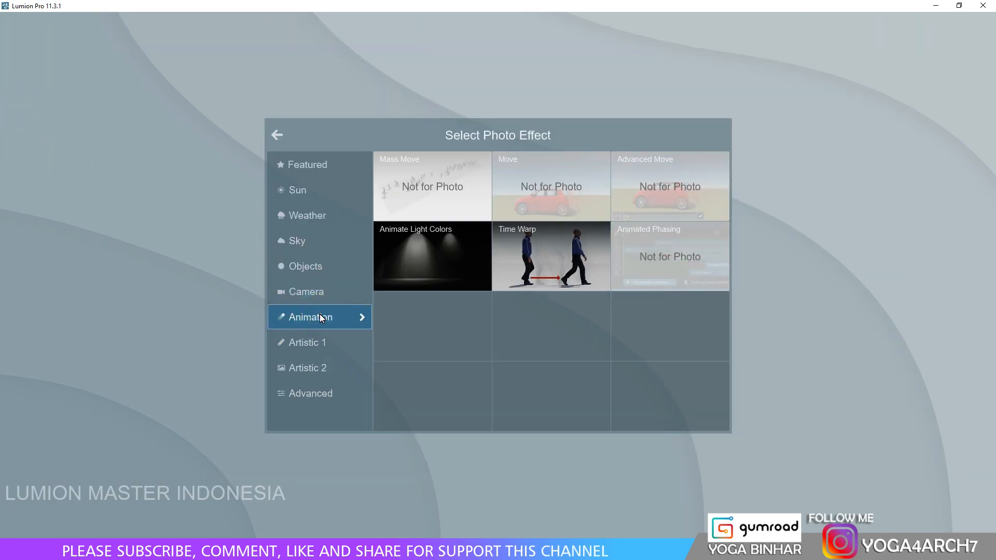
{"action": "left_click", "coordinate": [313, 367]}
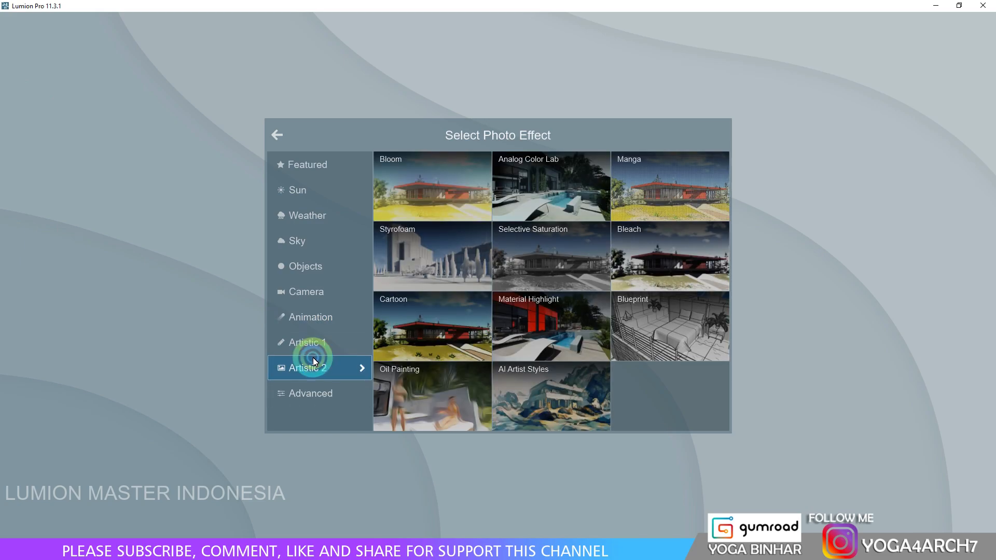
{"action": "left_click", "coordinate": [396, 189]}
{"action": "left_click", "coordinate": [46, 144]}
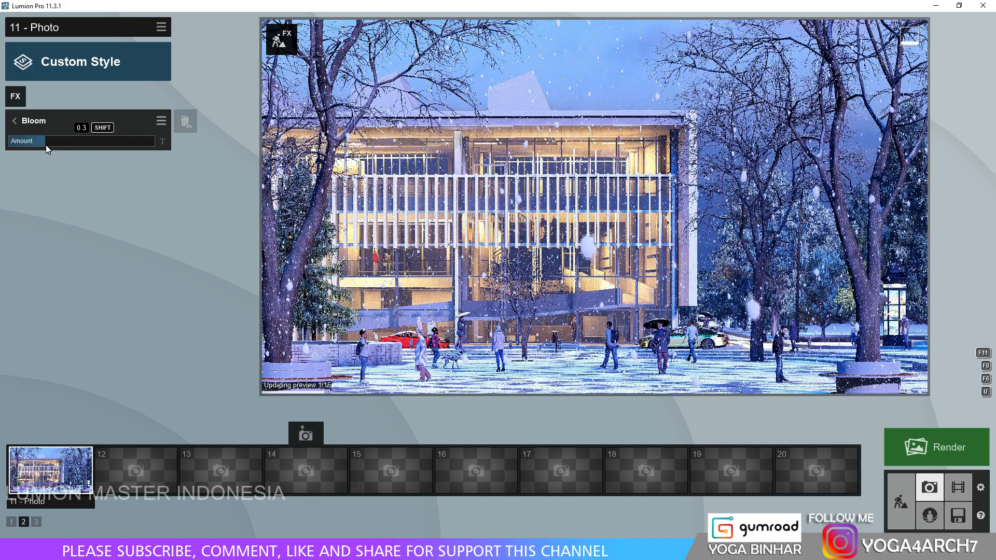
{"action": "left_click", "coordinate": [35, 142]}
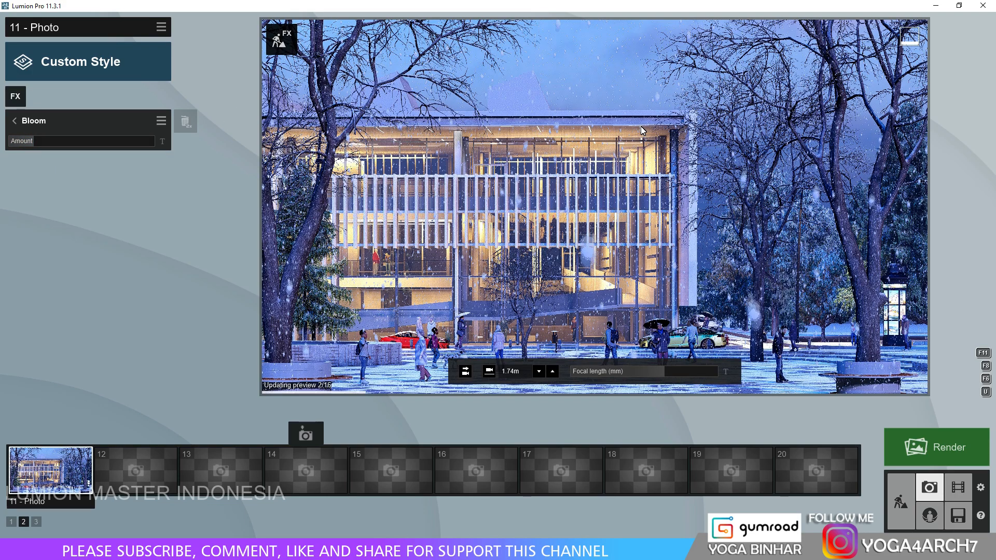
- Add a Depth of Field effect, raise its amount to about 17.2, and turn on auto focus
{"action": "left_click", "coordinate": [16, 99]}
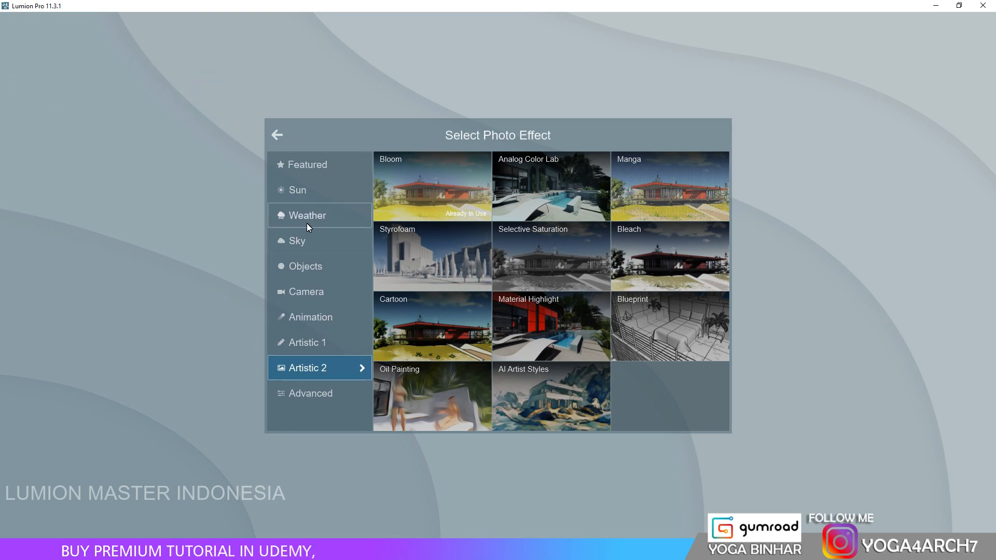
{"action": "left_click", "coordinate": [317, 292]}
{"action": "left_click", "coordinate": [695, 255]}
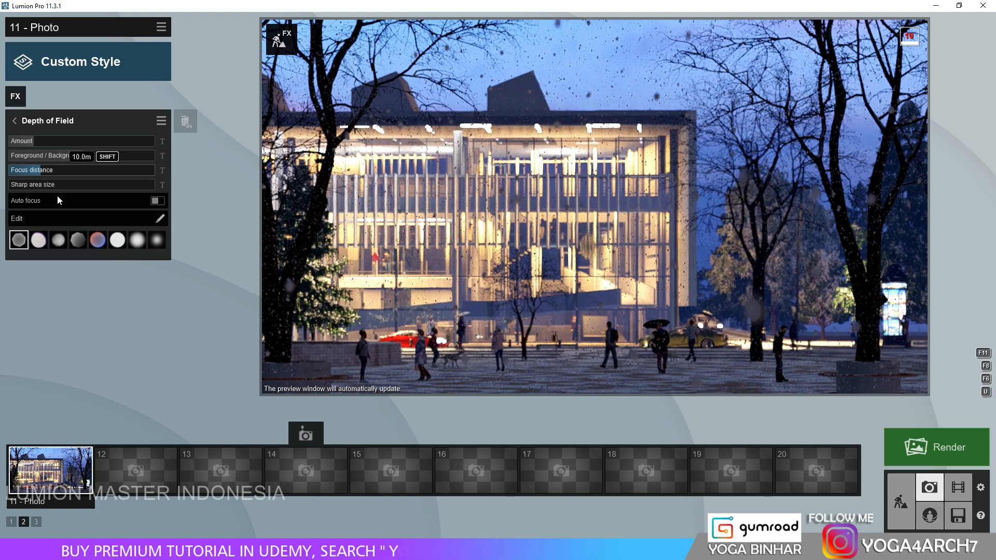
{"action": "left_click", "coordinate": [103, 156]}
{"action": "left_click", "coordinate": [969, 512]}
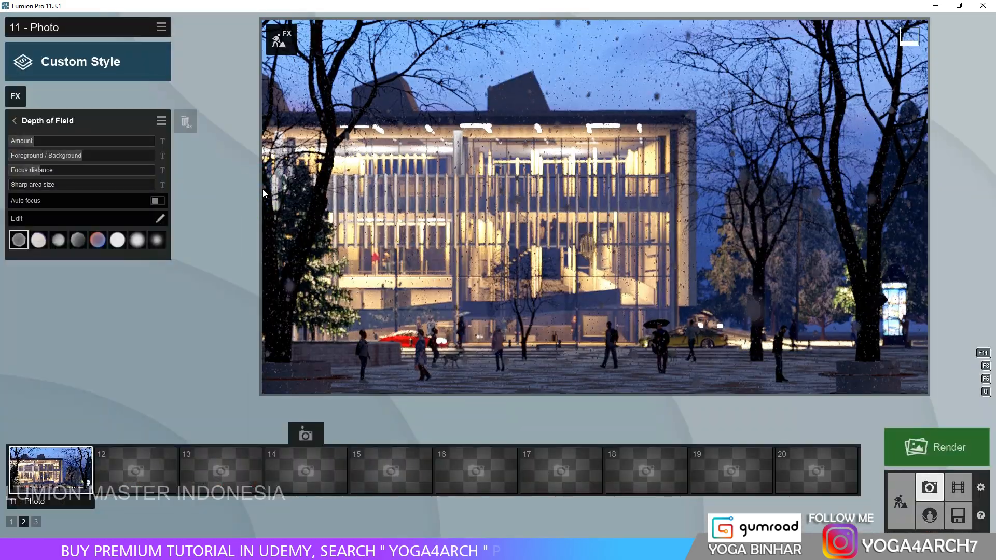
{"action": "left_click", "coordinate": [46, 140]}
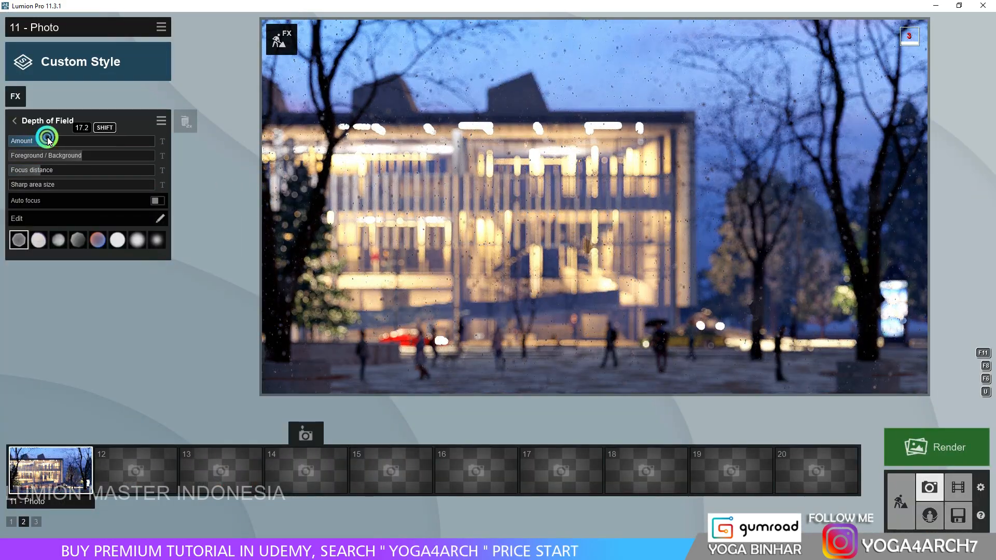
{"action": "left_click", "coordinate": [157, 200]}
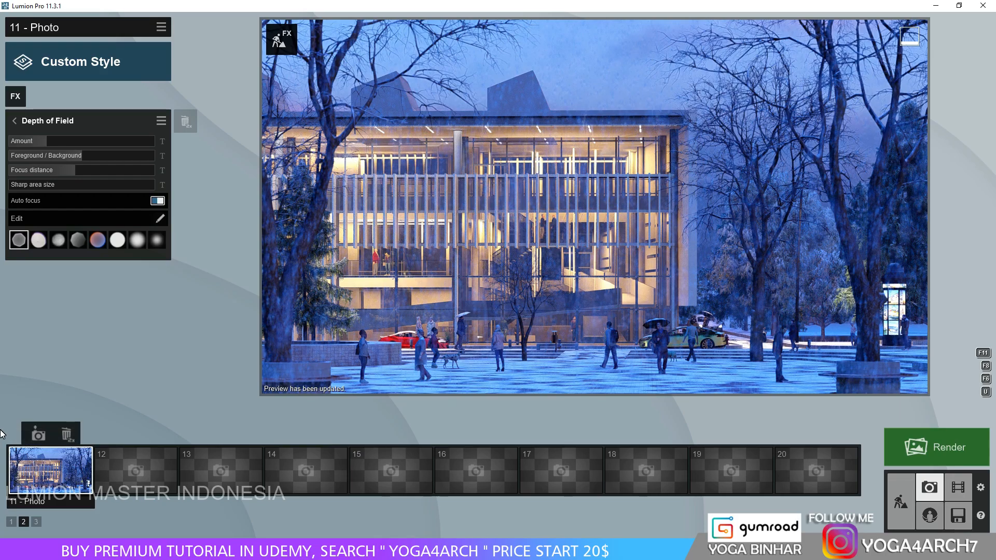
- Increase the Depth of Field amount further and raise its sharp area size to just under half
{"action": "left_click_drag", "start_coordinate": [53, 141], "coordinate": [66, 141]}
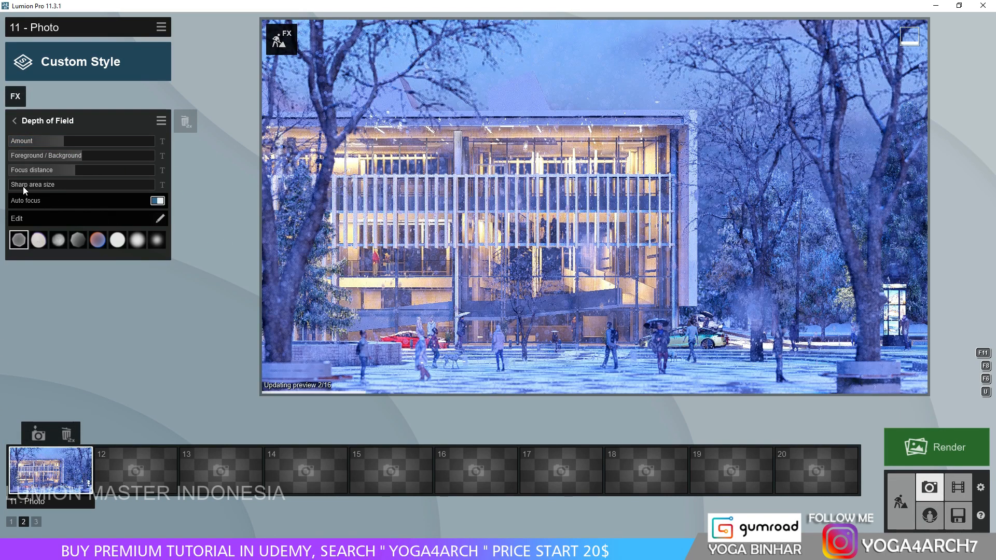
{"action": "left_click", "coordinate": [37, 185]}
{"action": "left_click_drag", "start_coordinate": [36, 186], "coordinate": [75, 184]}
{"action": "mouse_move", "coordinate": [404, 231]}
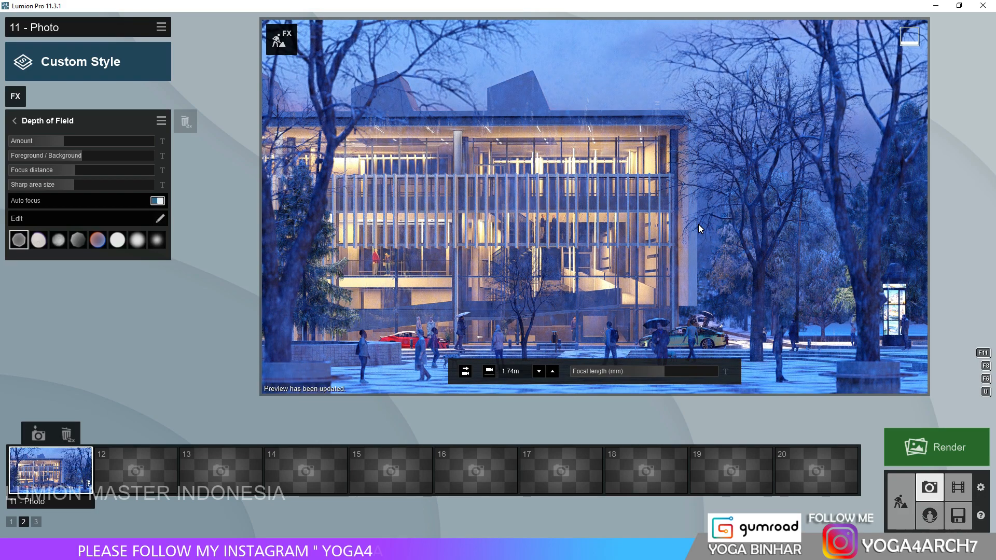
- Reduce the Precipitation effect's particle speed to about 0.5x and lower its particle quantity
{"action": "left_click", "coordinate": [15, 121]}
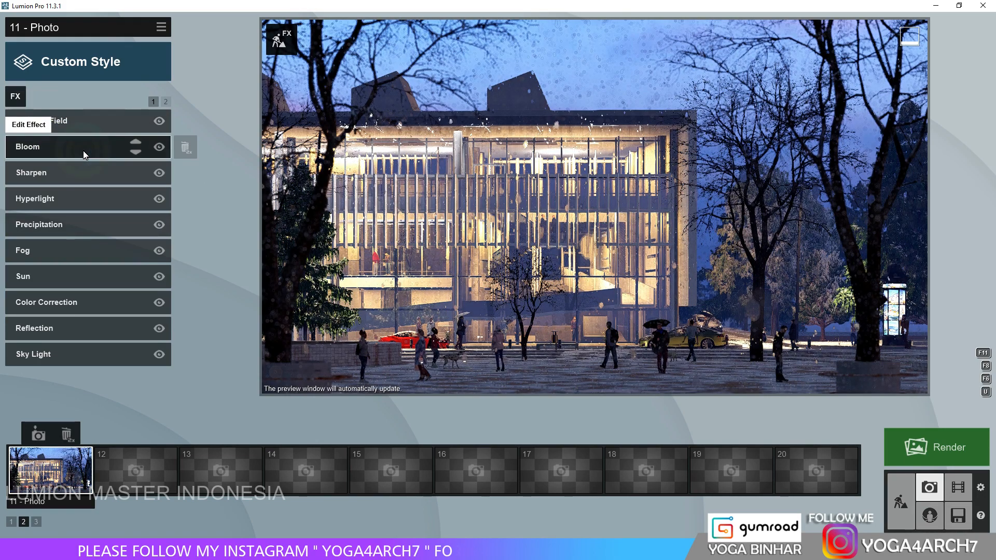
{"action": "left_click", "coordinate": [73, 224]}
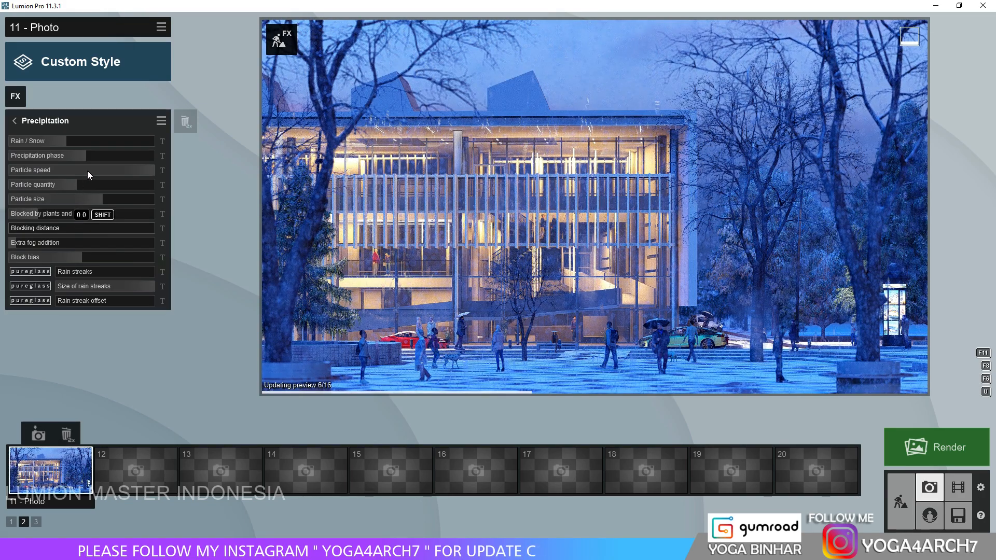
{"action": "left_click", "coordinate": [78, 169]}
{"action": "left_click", "coordinate": [92, 137]}
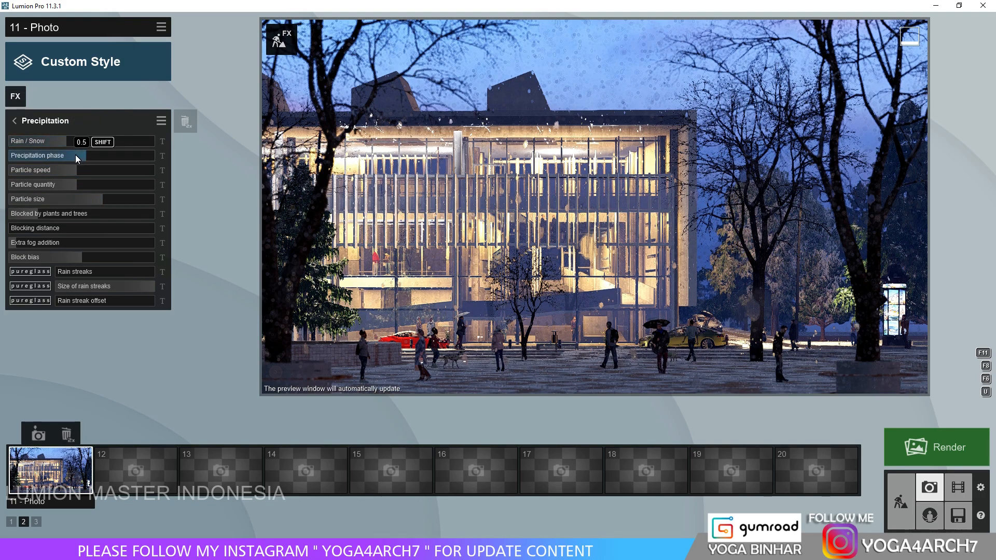
{"action": "left_click", "coordinate": [37, 186]}
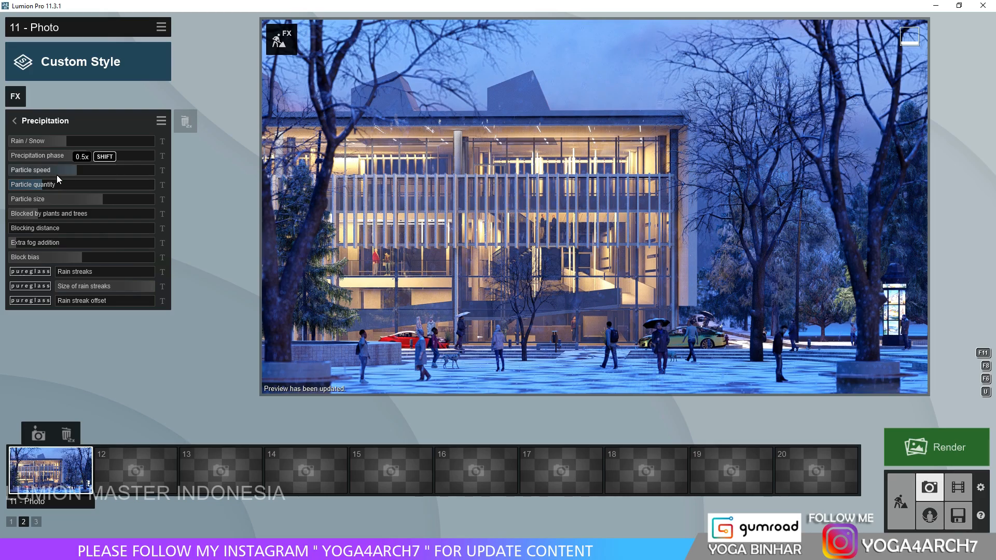
- In build mode, raise the relief of the plaza paving material close to maximum and save the material changes
{"action": "left_click", "coordinate": [901, 501]}
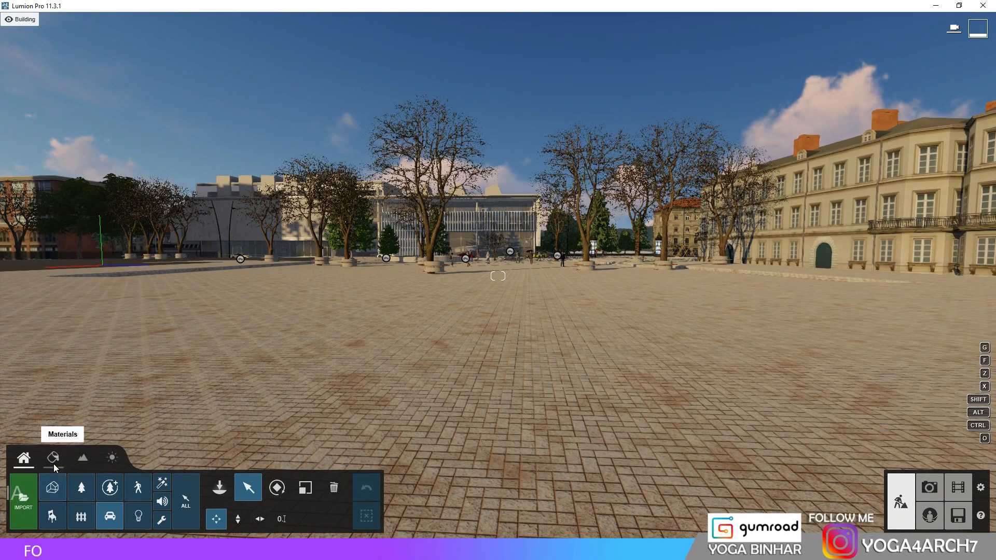
{"action": "left_click", "coordinate": [53, 457]}
{"action": "left_click", "coordinate": [106, 386]}
{"action": "left_click_drag", "start_coordinate": [34, 403], "coordinate": [102, 388]}
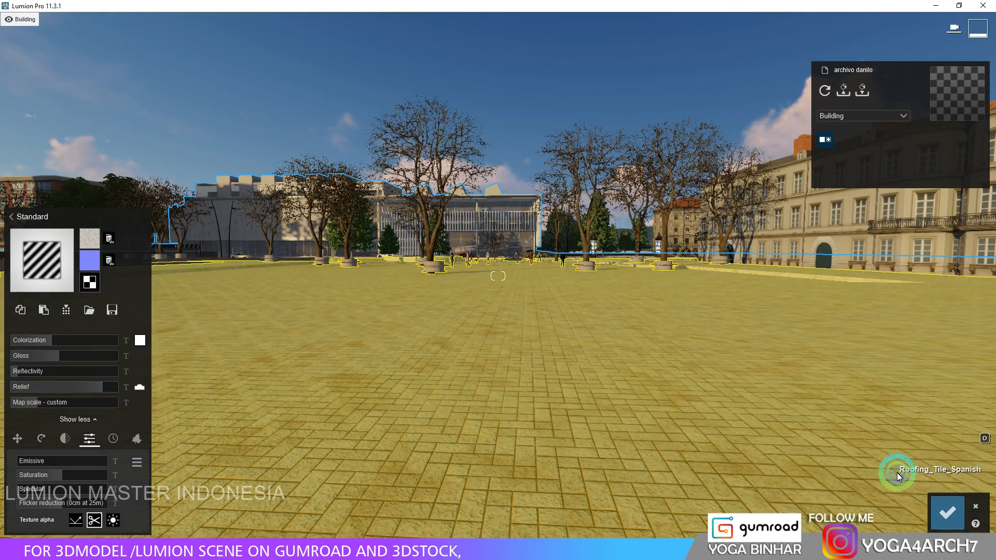
{"action": "left_click", "coordinate": [948, 512]}
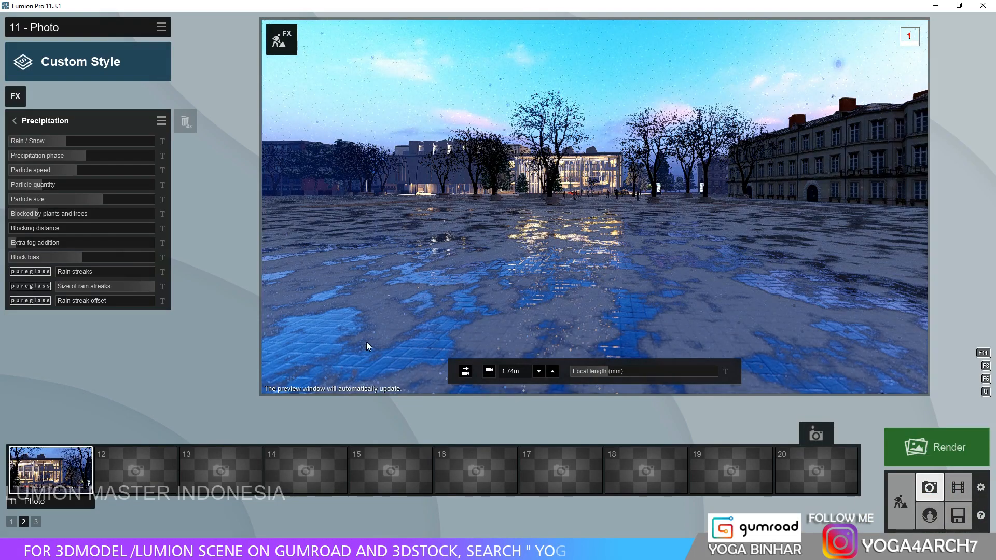
- Restore the photo's saved camera view and tilt it slightly downward to include more of the plaza paving
{"action": "left_click", "coordinate": [50, 469]}
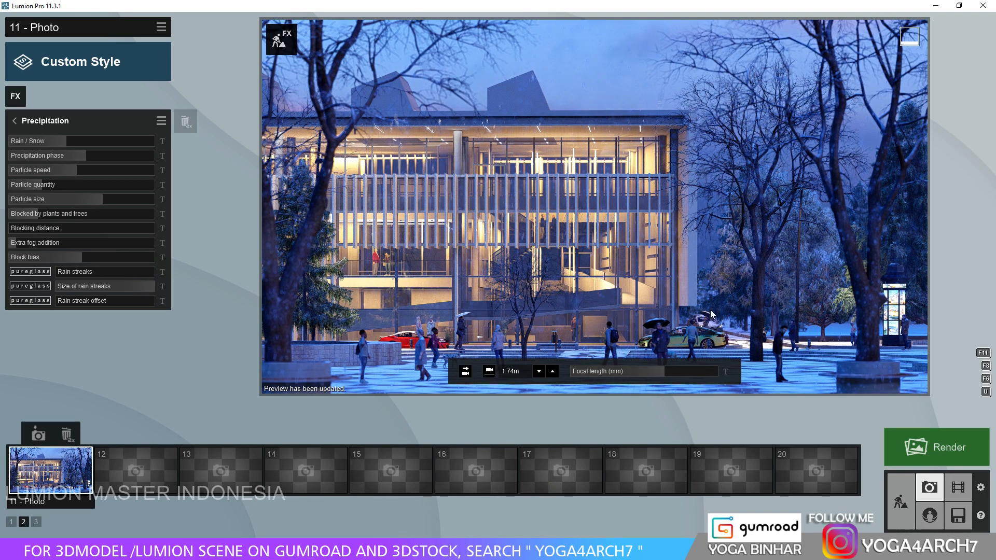
{"action": "right_click_drag", "start_coordinate": [684, 320], "coordinate": [684, 319]}
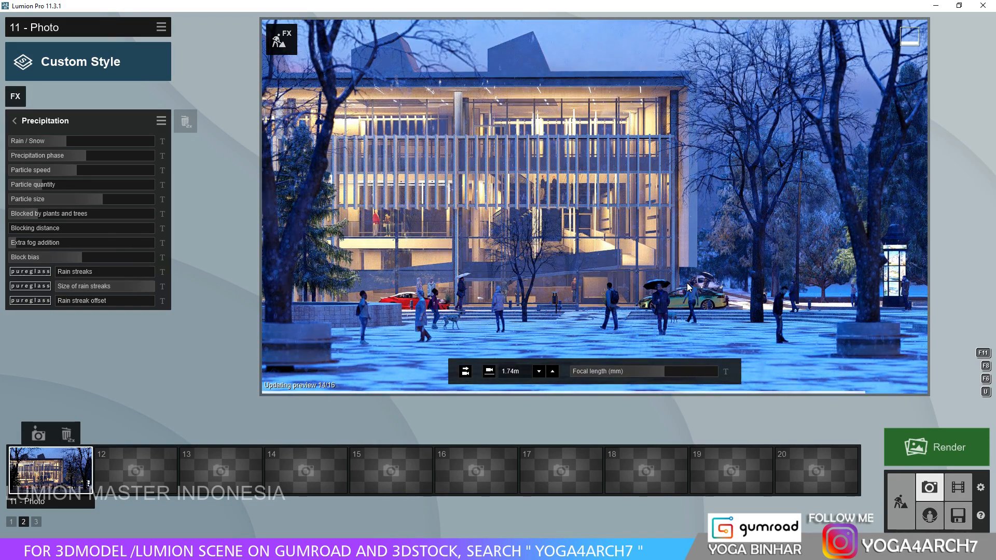
- Save the adjusted camera view to photo slot 11
{"action": "left_click", "coordinate": [37, 431]}
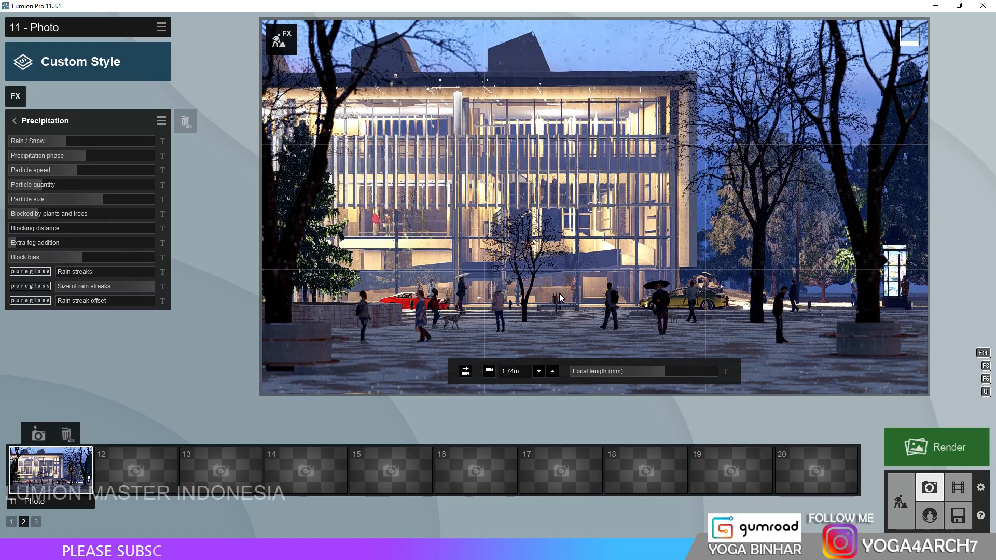
{"action": "left_click", "coordinate": [38, 436]}
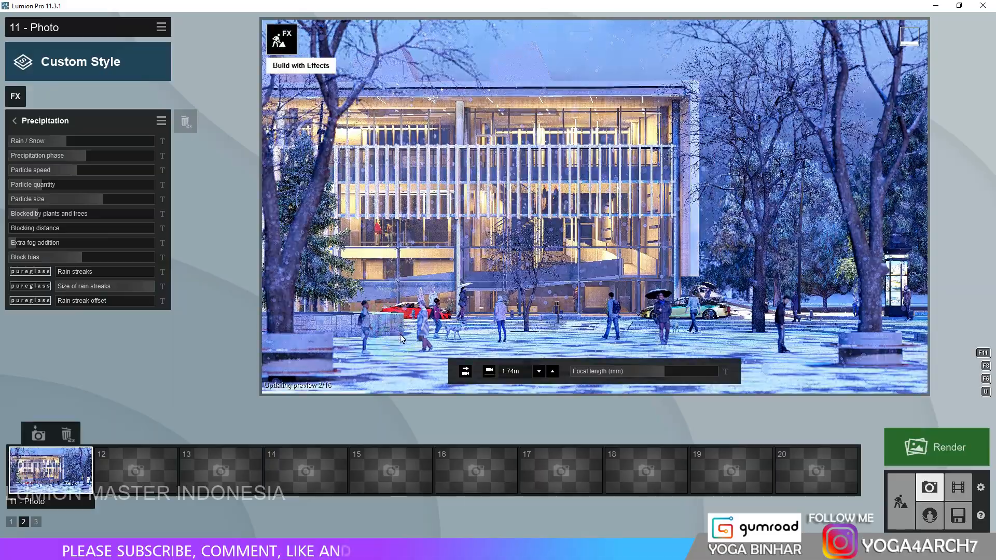
- In build mode with effects, lower the plaza paving material's reflectivity to 0.1 and save the material changes
{"action": "left_click", "coordinate": [281, 39]}
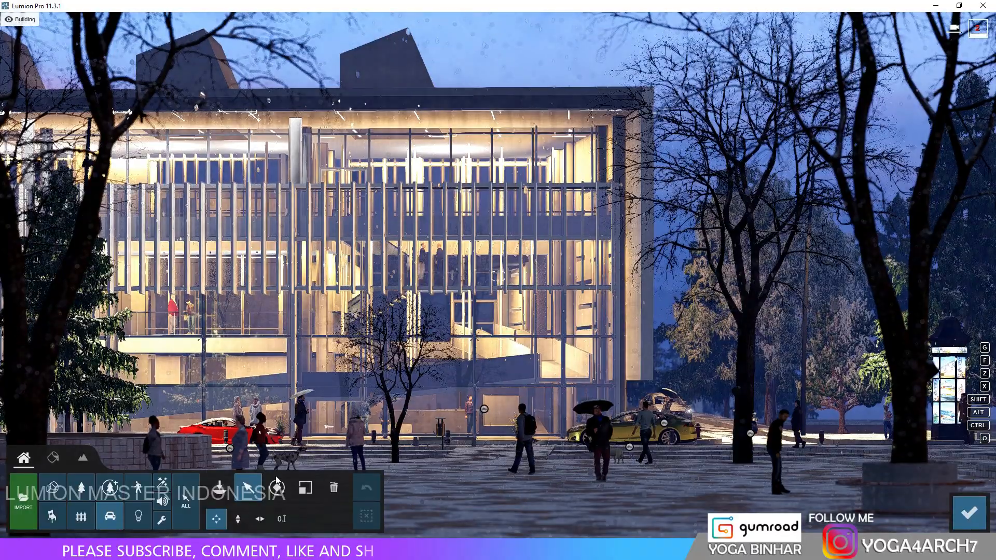
{"action": "left_click", "coordinate": [53, 457]}
{"action": "left_click", "coordinate": [452, 512]}
{"action": "left_click_drag", "start_coordinate": [63, 356], "coordinate": [29, 378]}
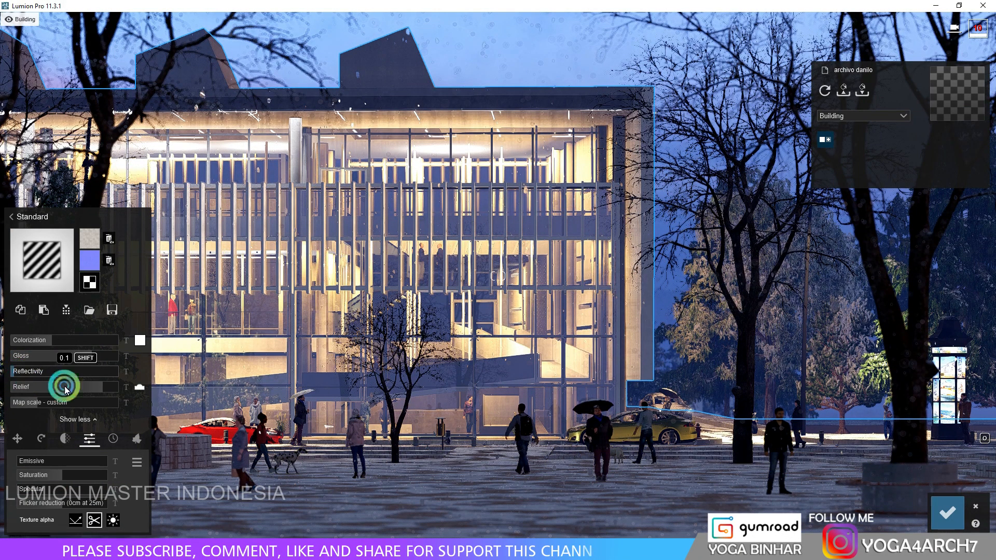
{"action": "left_click", "coordinate": [959, 513]}
{"action": "left_click", "coordinate": [964, 517]}
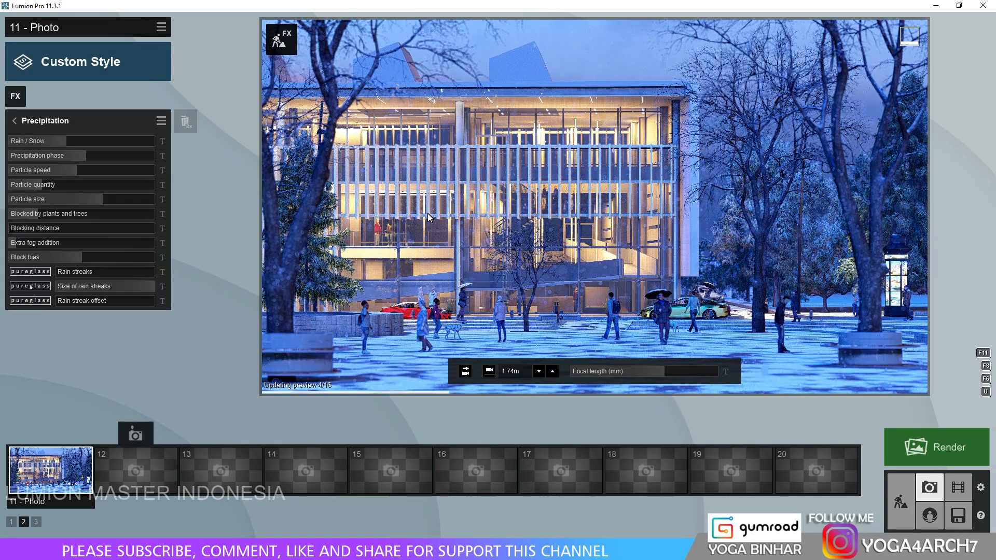
- Lower the Precipitation effect's precipitation phase to about 0.3
{"action": "left_click", "coordinate": [74, 156]}
{"action": "left_click_drag", "start_coordinate": [74, 158], "coordinate": [39, 159]}
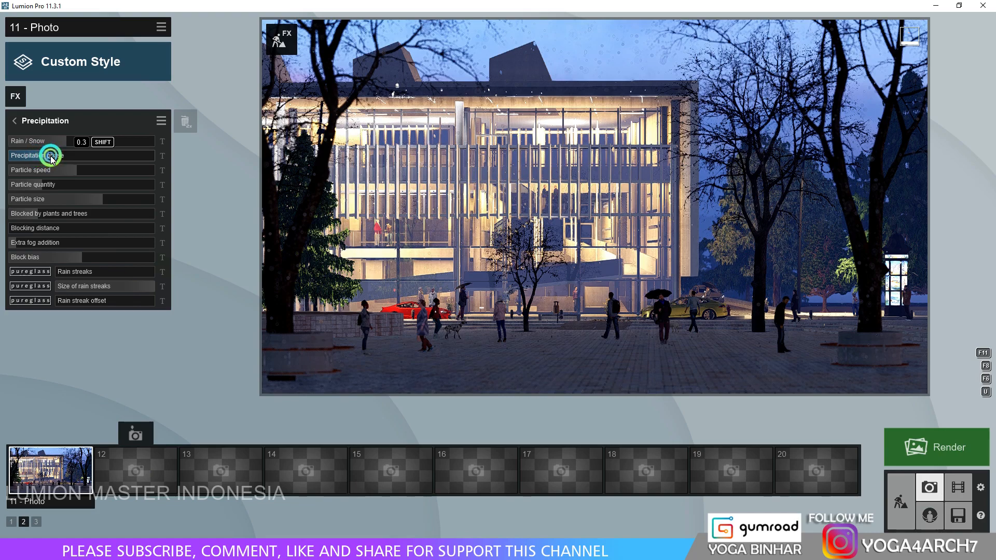
{"action": "mouse_move", "coordinate": [776, 284]}
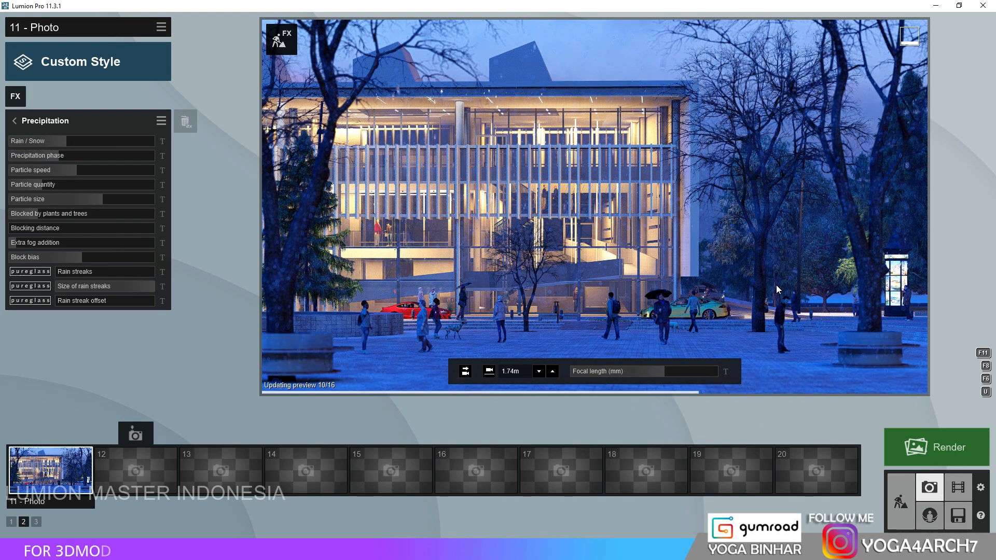
- Raise the precipitation phase to about half, set particle speed to 0.4x and plant blocking to 0.2, and slightly lower the block bias
{"action": "left_click_drag", "start_coordinate": [70, 156], "coordinate": [21, 178]}
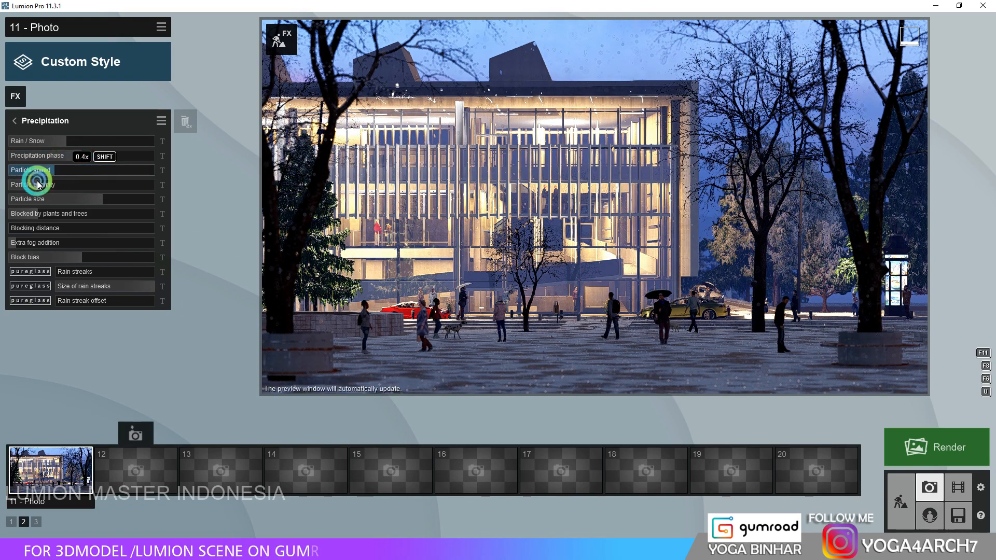
{"action": "left_click", "coordinate": [43, 183]}
{"action": "left_click", "coordinate": [42, 199]}
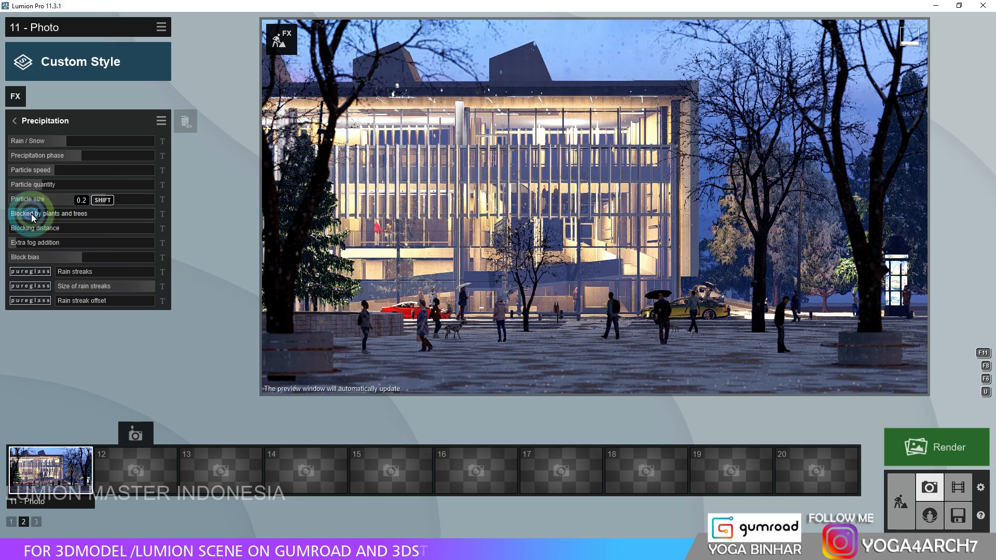
{"action": "mouse_move", "coordinate": [22, 216]}
{"action": "left_mouse_down"}
{"action": "mouse_move", "coordinate": [107, 213]}
{"action": "mouse_move", "coordinate": [39, 221]}
{"action": "left_mouse_up"}
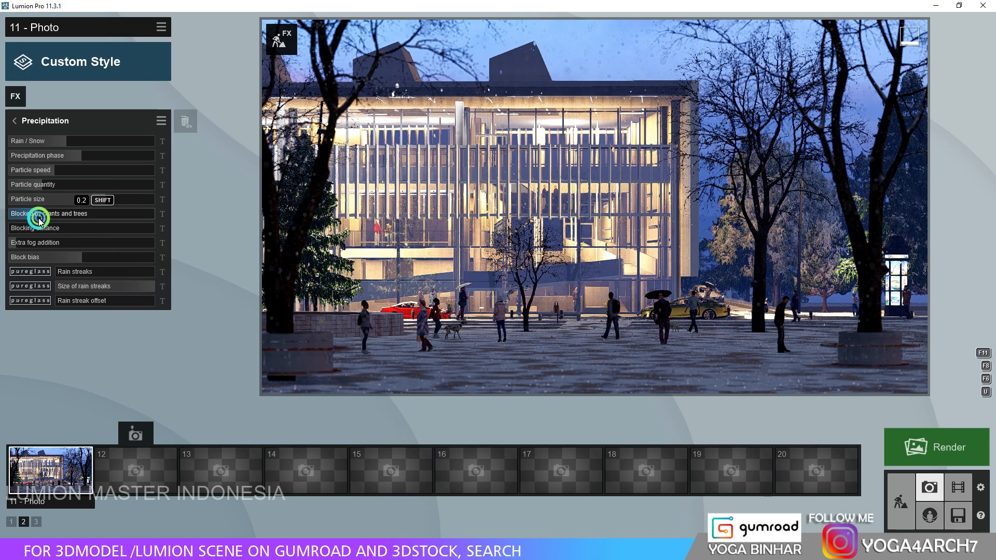
{"action": "left_click_drag", "start_coordinate": [123, 259], "coordinate": [80, 258]}
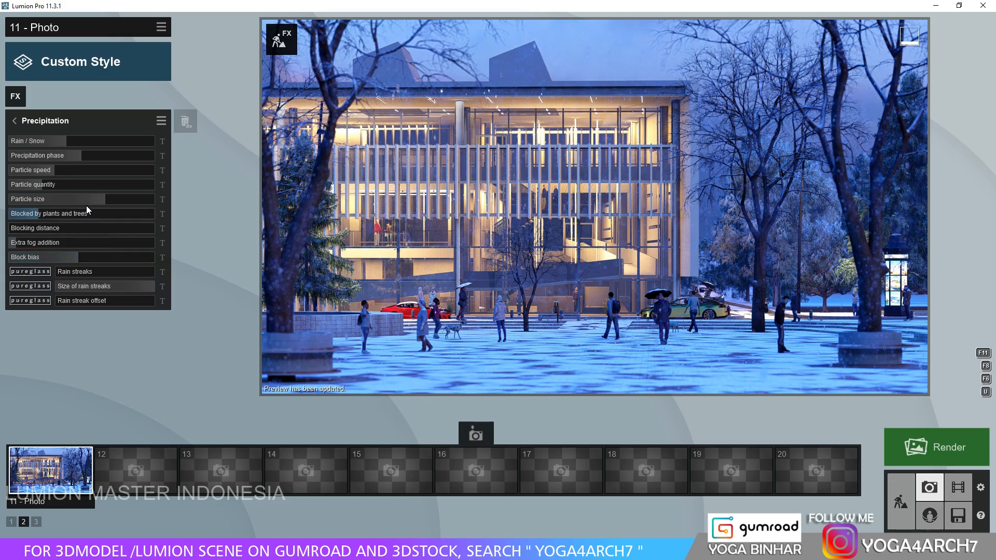
- Raise the particle speed to just under half, lower the precipitation phase to about a quarter, and shift Rain / Snow to 0.7
{"action": "left_click", "coordinate": [41, 171]}
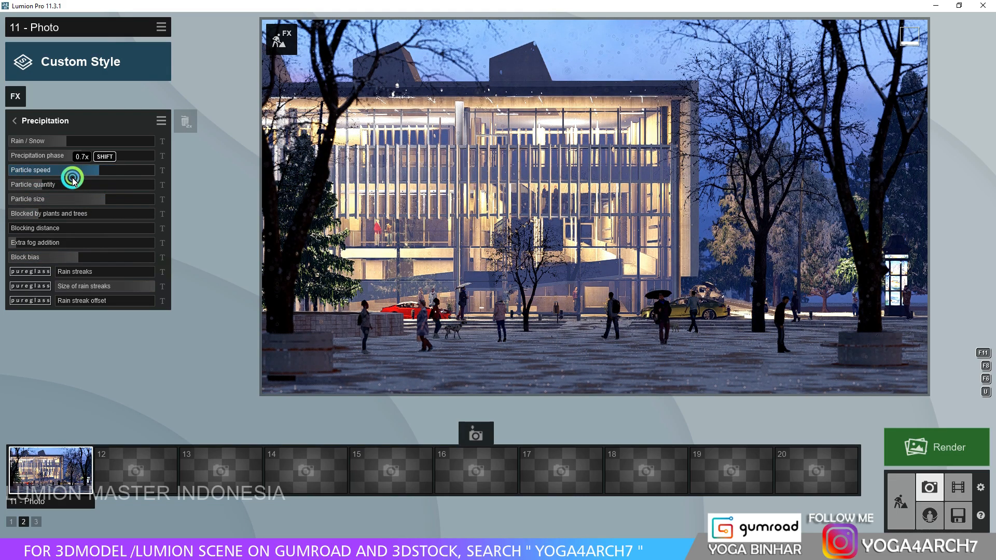
{"action": "left_click_drag", "start_coordinate": [73, 160], "coordinate": [53, 158]}
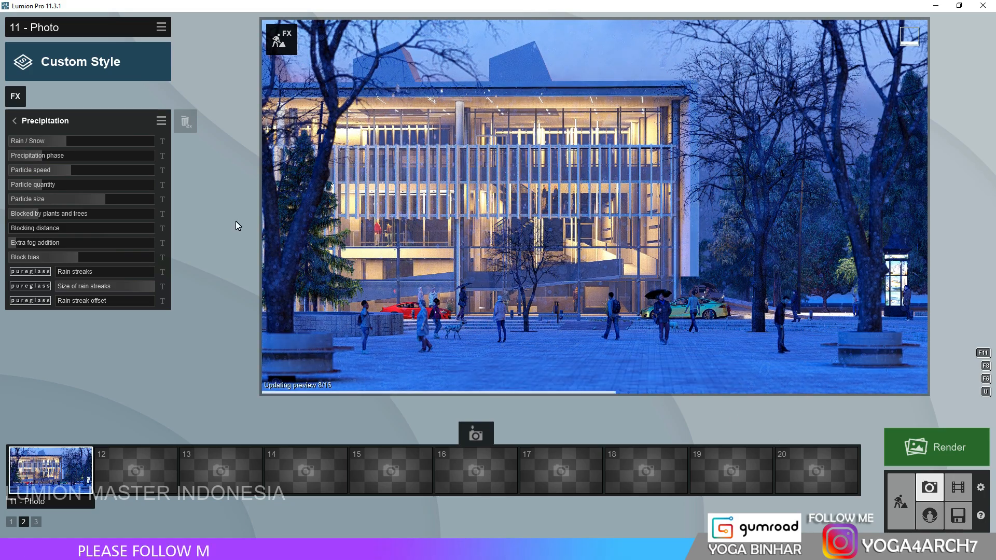
{"action": "left_click_drag", "start_coordinate": [75, 145], "coordinate": [99, 146]}
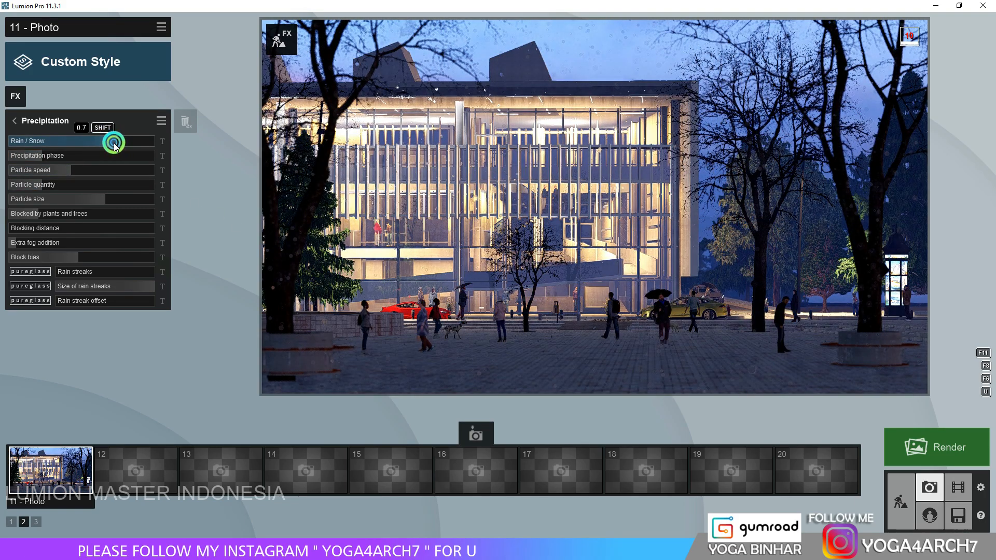
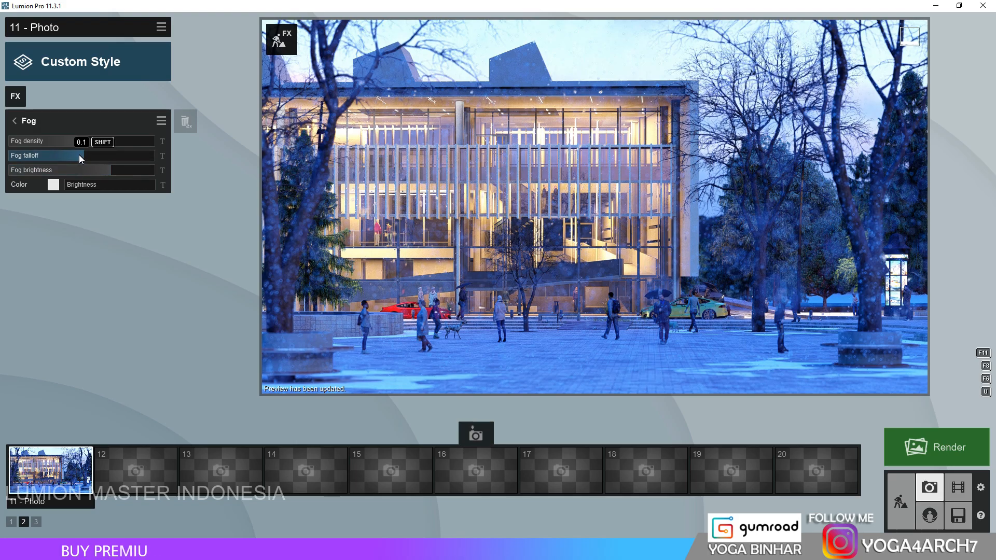
- Lower the Fog effect's falloff to about one fifth of its range and return to the effects list
{"action": "left_click_drag", "start_coordinate": [79, 155], "coordinate": [36, 156]}
{"action": "left_click", "coordinate": [534, 301]}
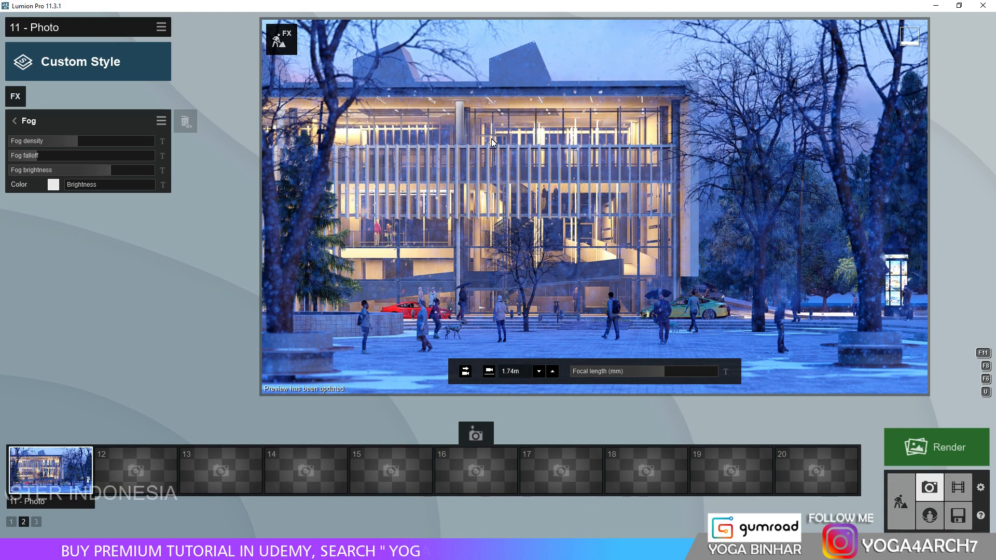
{"action": "left_click", "coordinate": [14, 121]}
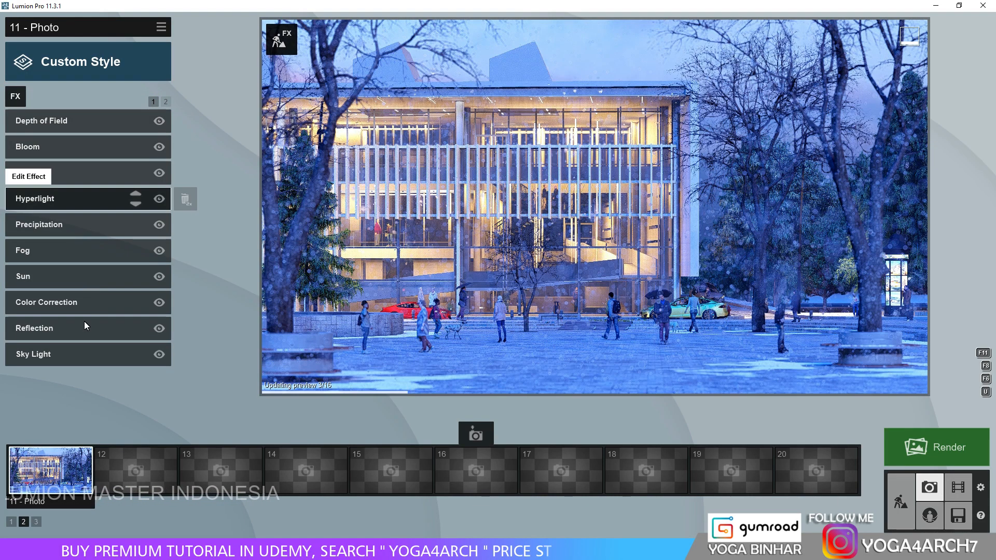
- Enable Speedray in the photo's Reflection effect and update the preview
{"action": "left_click", "coordinate": [84, 330]}
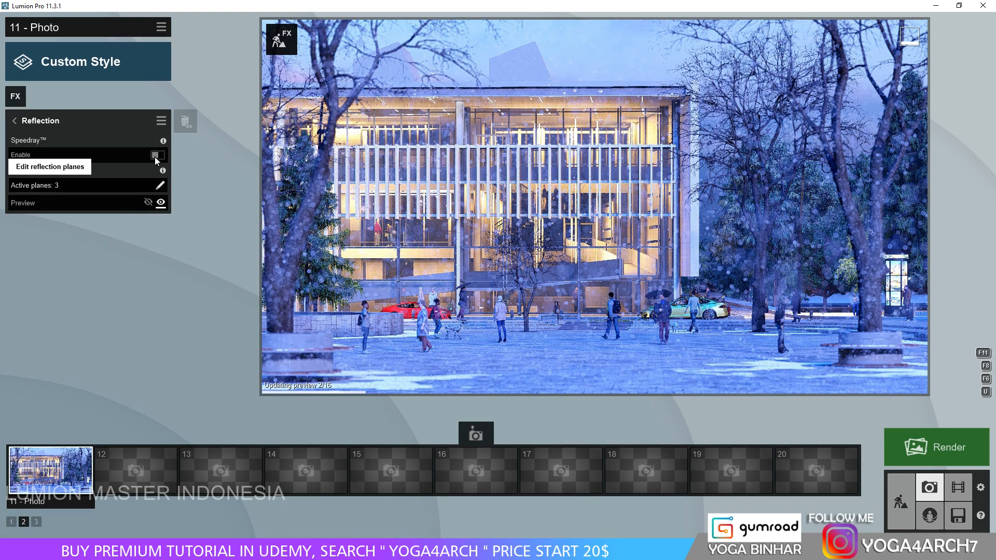
{"action": "left_click", "coordinate": [157, 155]}
{"action": "left_click", "coordinate": [330, 214]}
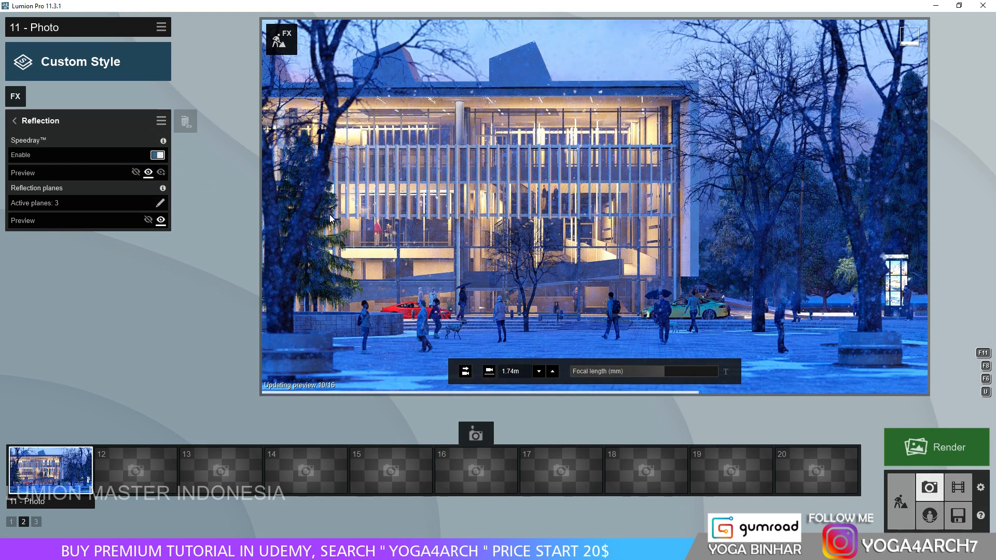
- In build mode, tint the building's Translucent Glass Gray facade material a muted cyan-blue and save the material changes
{"action": "left_click", "coordinate": [898, 499]}
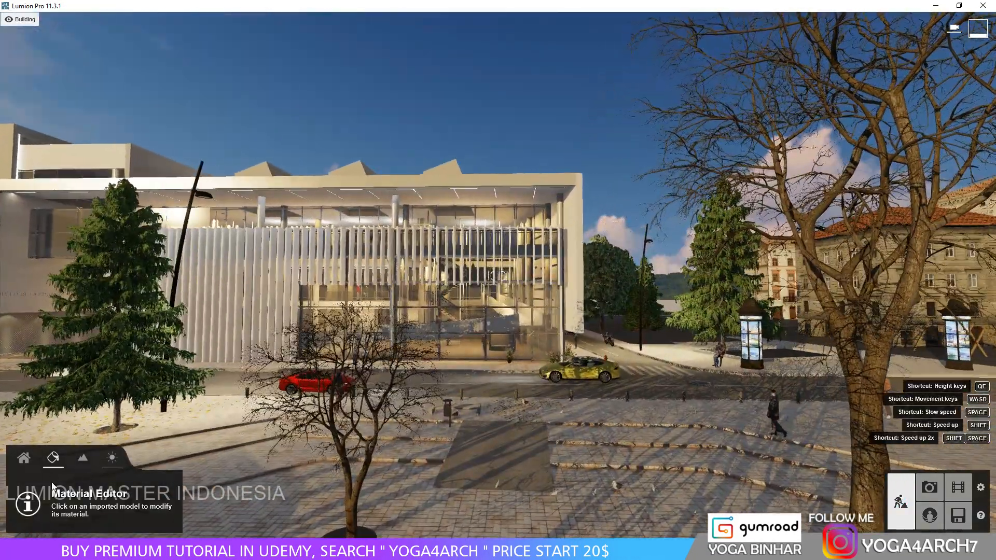
{"action": "left_click", "coordinate": [296, 293]}
{"action": "left_click", "coordinate": [70, 398]}
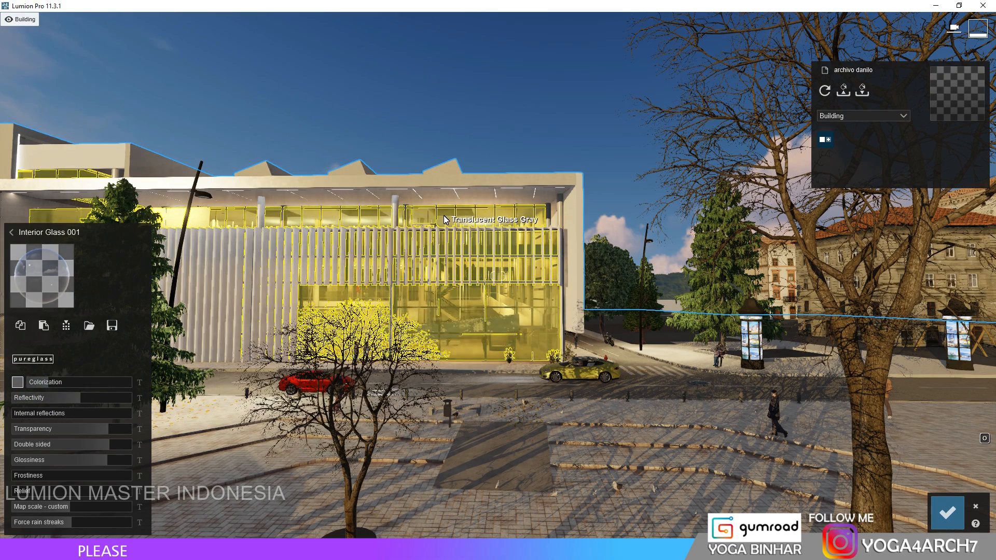
{"action": "left_click", "coordinate": [17, 382]}
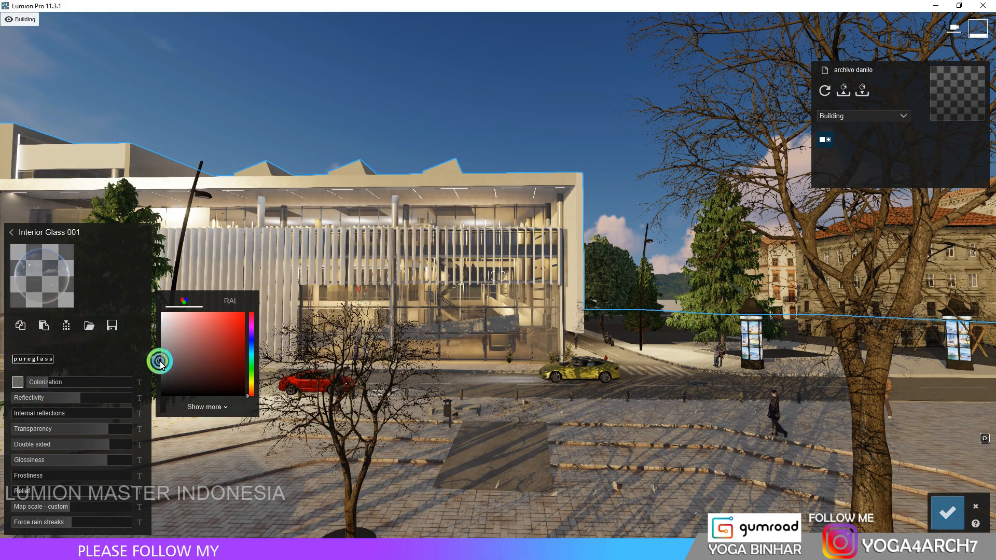
{"action": "left_click", "coordinate": [251, 355]}
{"action": "left_click", "coordinate": [178, 359]}
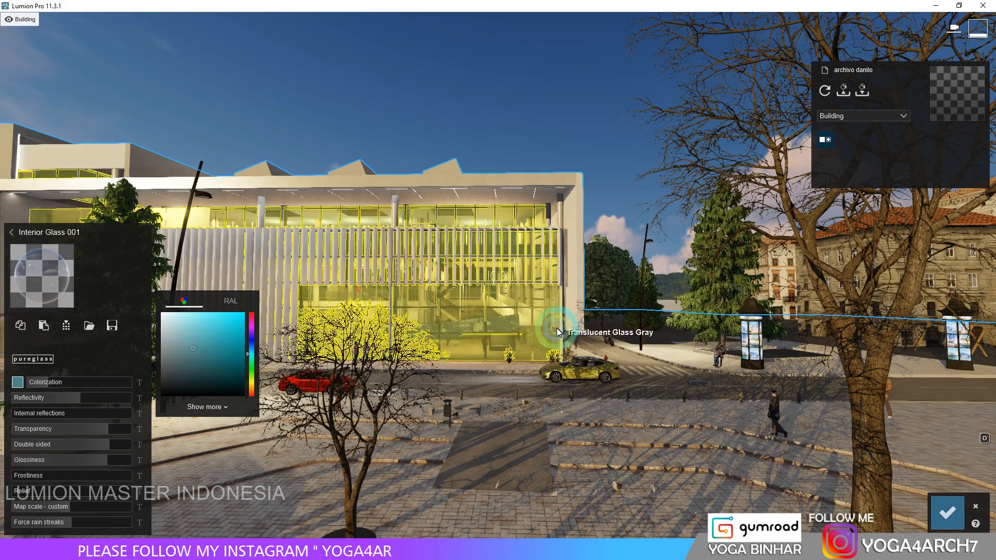
{"action": "key", "text": "s"}
{"action": "right_click_drag", "start_coordinate": [565, 355], "coordinate": [612, 415]}
{"action": "left_click", "coordinate": [947, 511]}
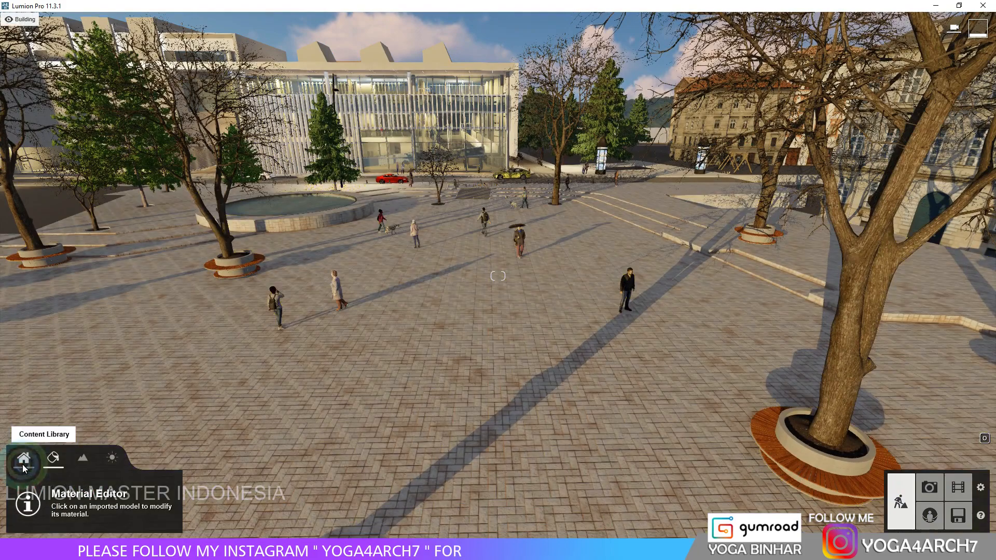
- Place several standing white birds from the People and Animals library across the plaza paving among the people
{"action": "left_click", "coordinate": [138, 488]}
{"action": "left_click", "coordinate": [178, 92]}
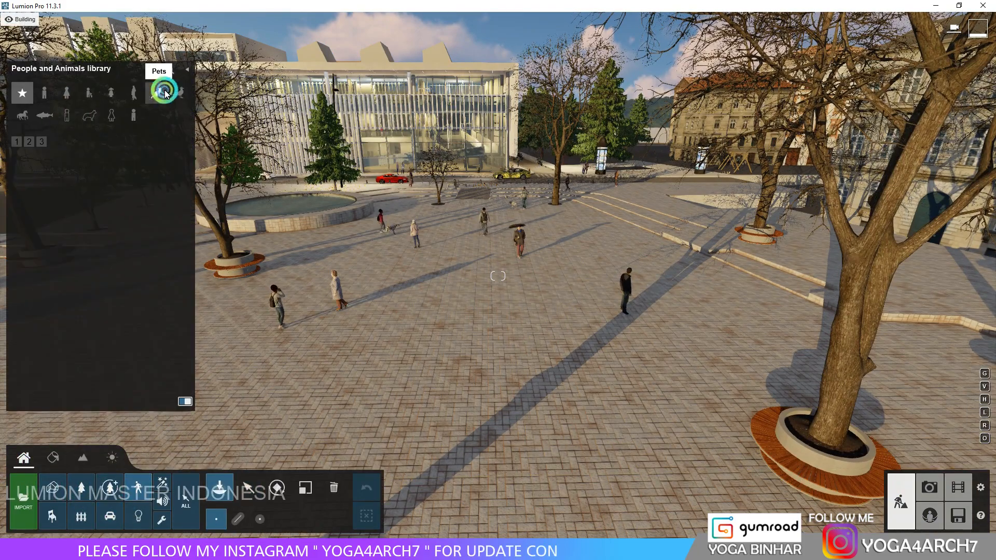
{"action": "left_click", "coordinate": [88, 314]}
{"action": "left_click", "coordinate": [563, 402]}
{"action": "left_click", "coordinate": [549, 351]}
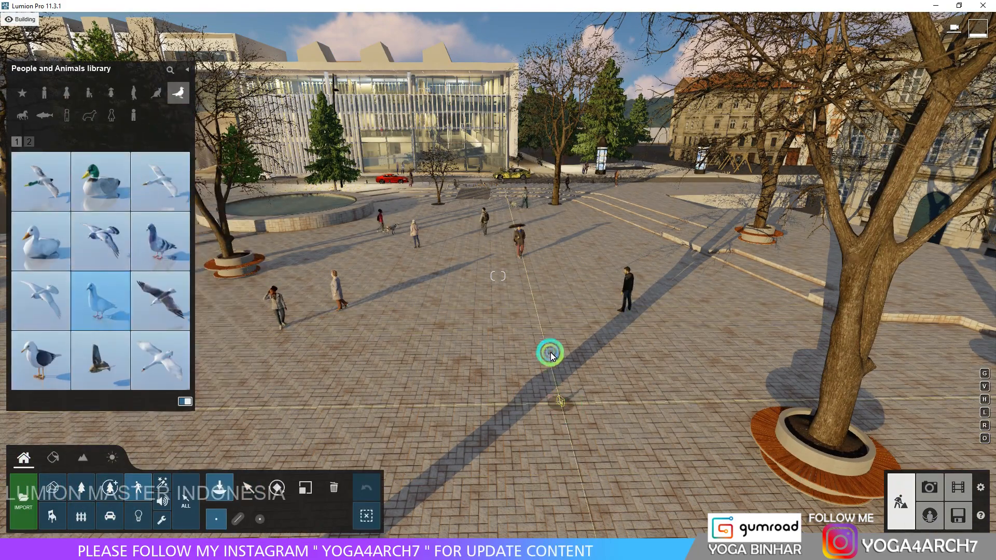
{"action": "left_click", "coordinate": [418, 362]}
{"action": "left_click", "coordinate": [373, 382]}
{"action": "left_click", "coordinate": [349, 233]}
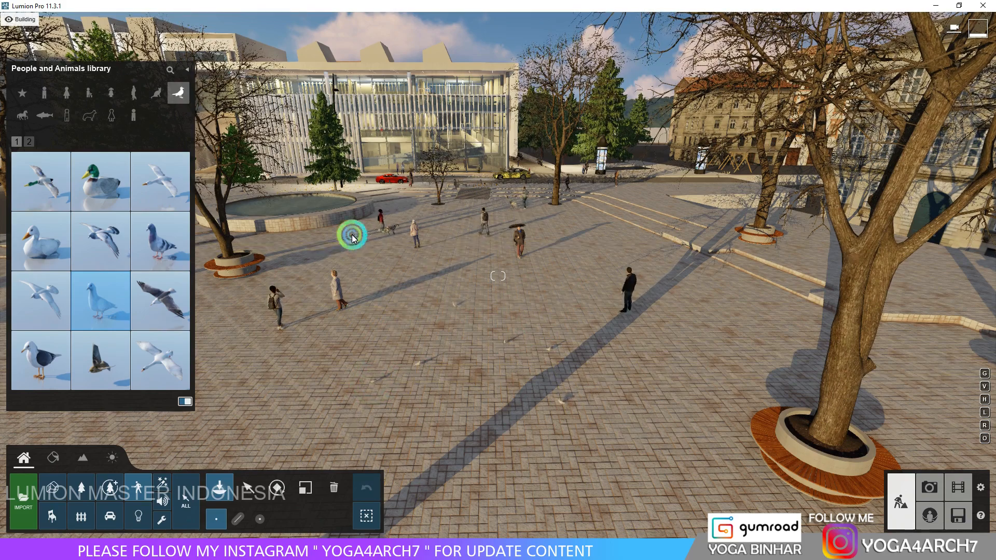
{"action": "left_click", "coordinate": [482, 225]}
{"action": "left_click", "coordinate": [596, 290]}
- Return to photo mode, restore the saved camera view of photo 11 and update the preview
{"action": "left_click", "coordinate": [945, 488]}
{"action": "left_click", "coordinate": [932, 489]}
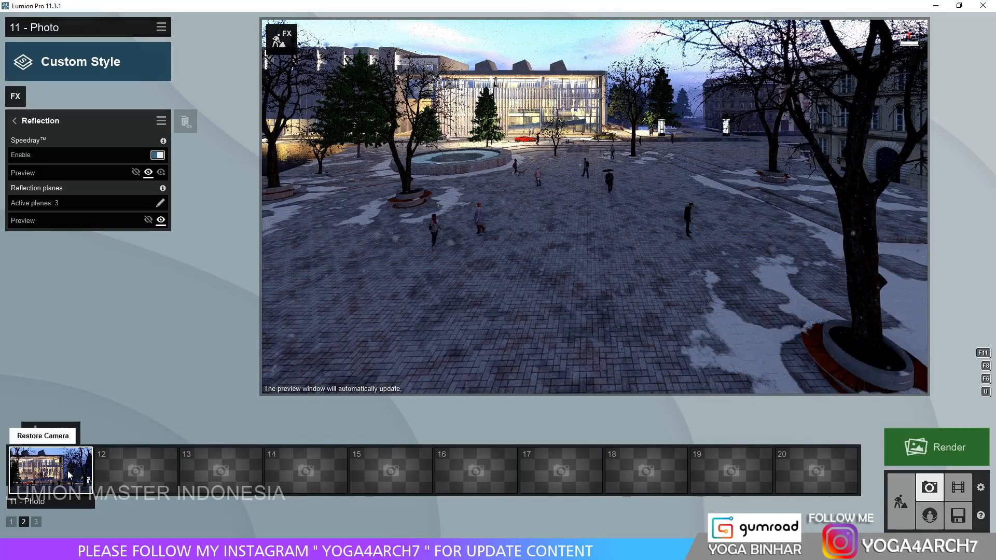
{"action": "left_click", "coordinate": [68, 470]}
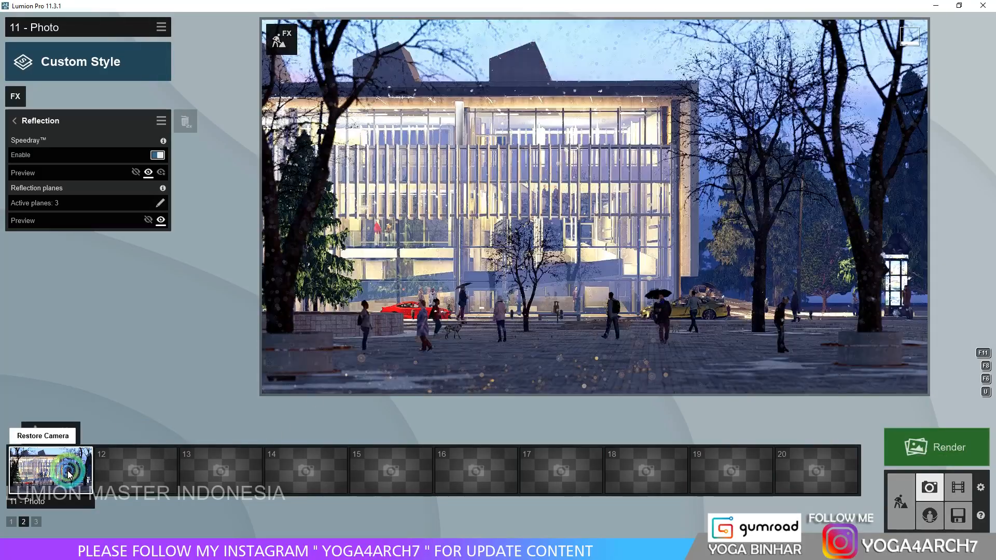
{"action": "left_click", "coordinate": [526, 300]}
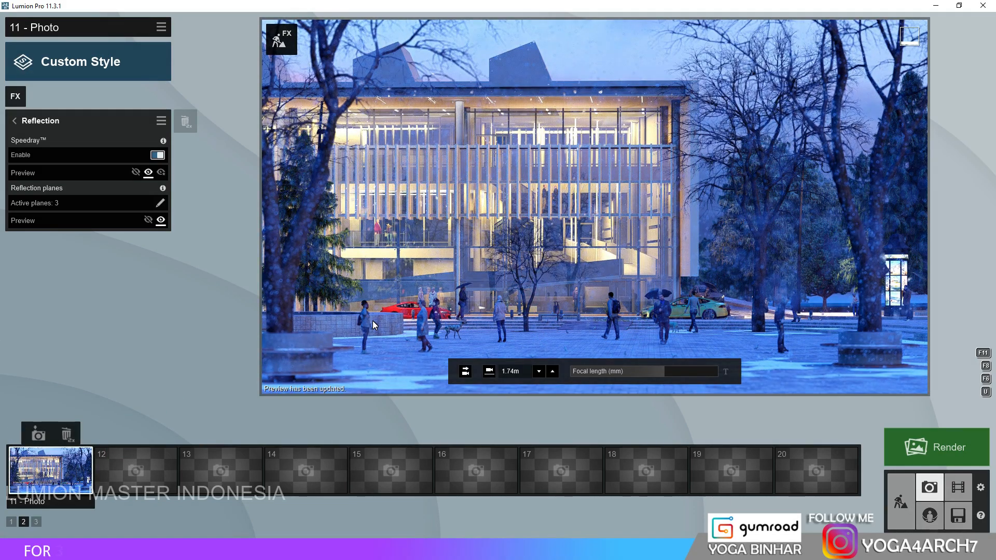
- Open the existing Hyperlight effect, set its amount to about 34%, and return to the effects list
{"action": "left_click", "coordinate": [12, 98]}
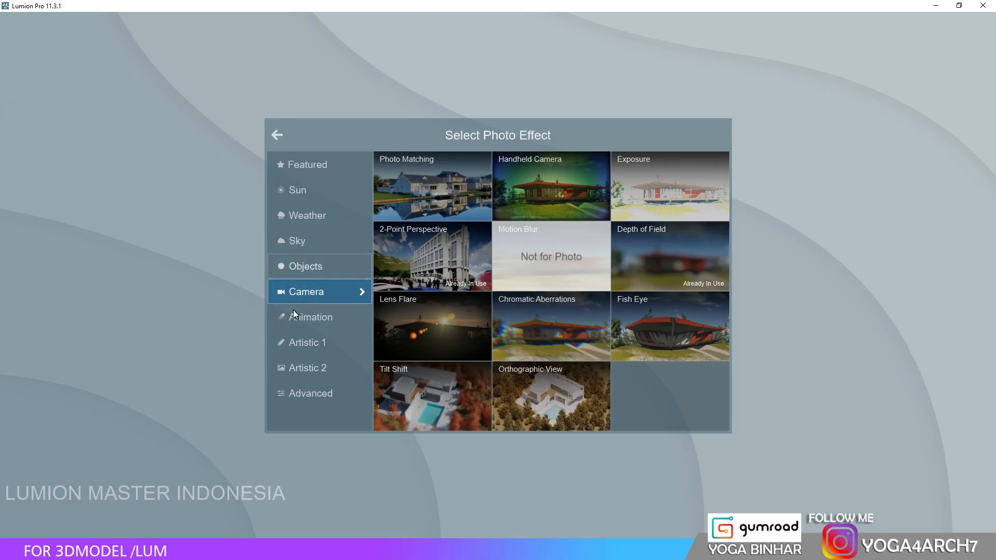
{"action": "left_click", "coordinate": [327, 394]}
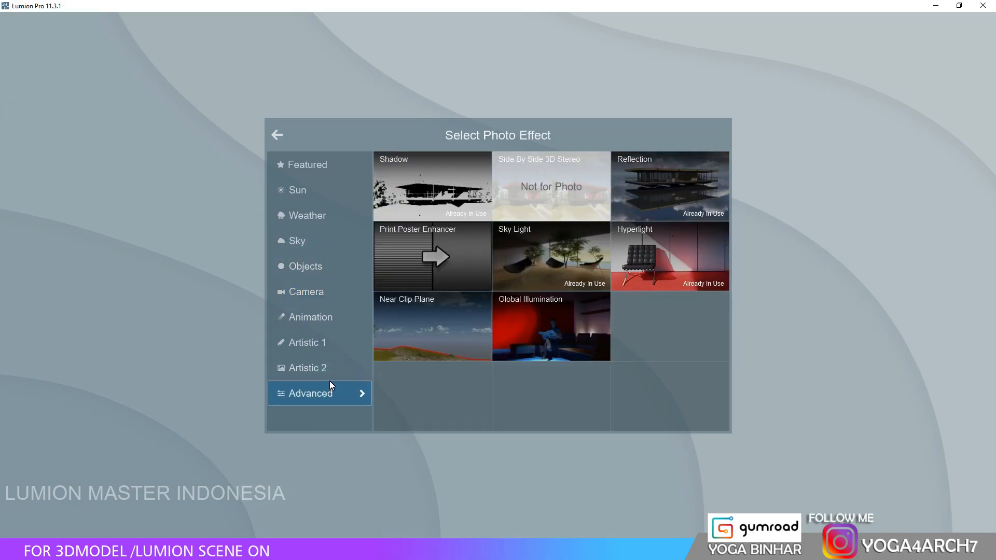
{"action": "left_click", "coordinate": [643, 262]}
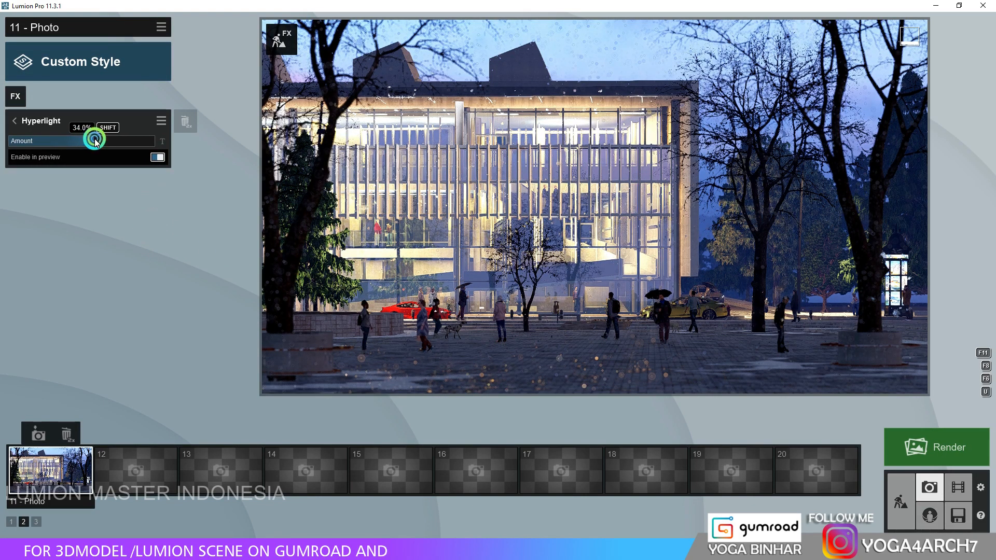
{"action": "left_click", "coordinate": [94, 140]}
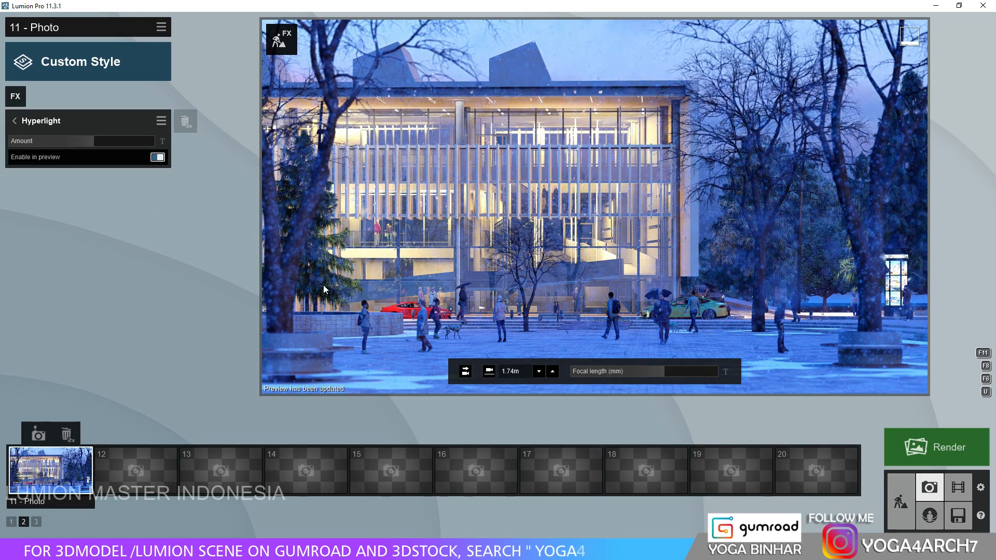
{"action": "left_click", "coordinate": [14, 122]}
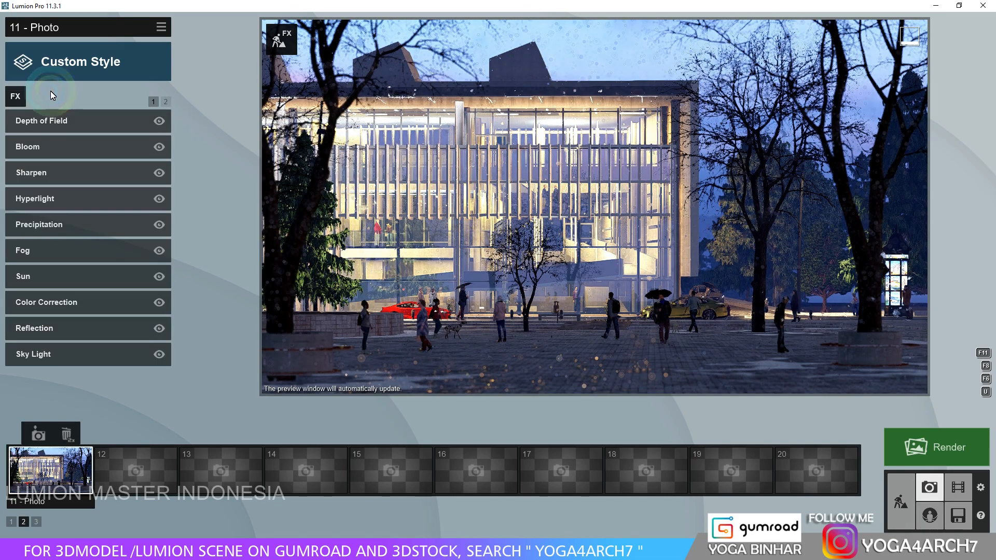
- In the existing Depth of Field effect, set the amount to about 50%, foreground/background to about 86% and sharp area size to 26.6 m
{"action": "left_click", "coordinate": [83, 122]}
{"action": "left_click_drag", "start_coordinate": [63, 141], "coordinate": [83, 145]}
{"action": "left_click_drag", "start_coordinate": [33, 182], "coordinate": [94, 180]}
{"action": "left_click", "coordinate": [506, 246]}
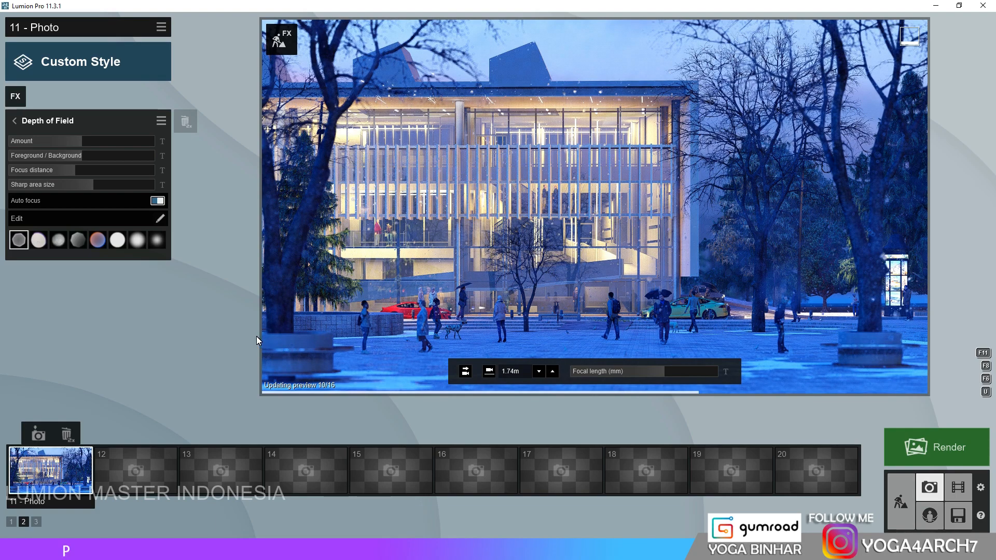
{"action": "left_click", "coordinate": [89, 161]}
{"action": "left_click_drag", "start_coordinate": [89, 161], "coordinate": [136, 157]}
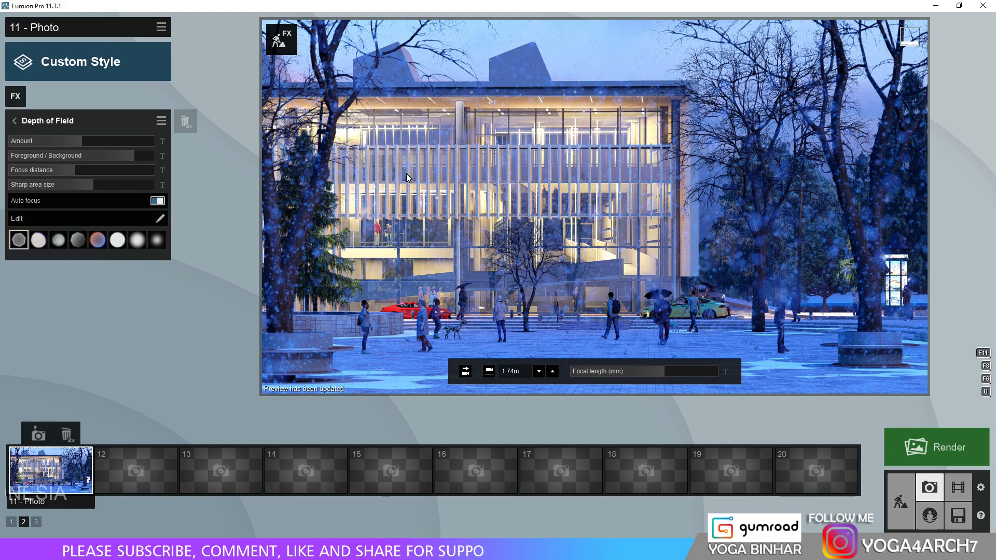
{"action": "left_click_drag", "start_coordinate": [86, 187], "coordinate": [83, 184]}
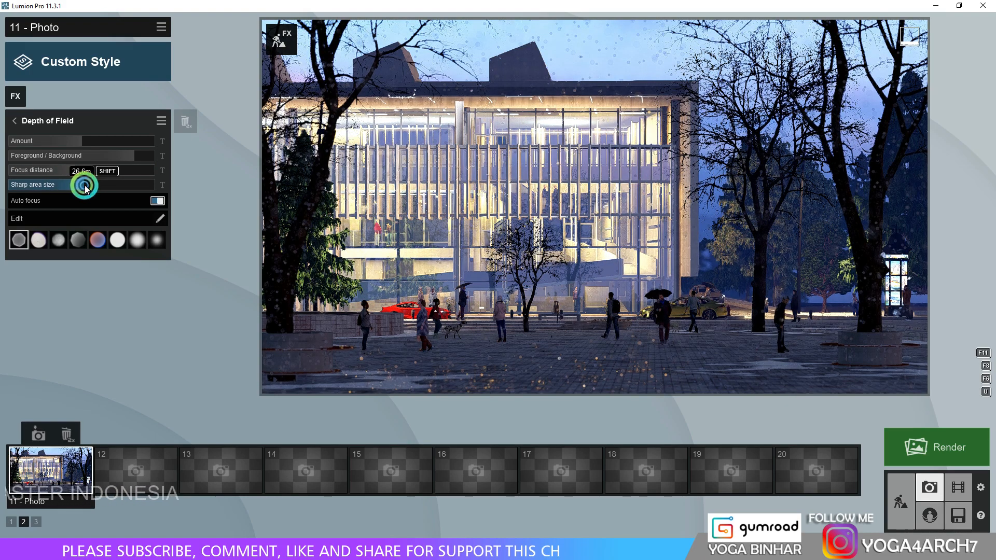
- Choose the second bokeh shape for Depth of Field, set its amount to about 75%, and return to the effects list
{"action": "left_click", "coordinate": [95, 239]}
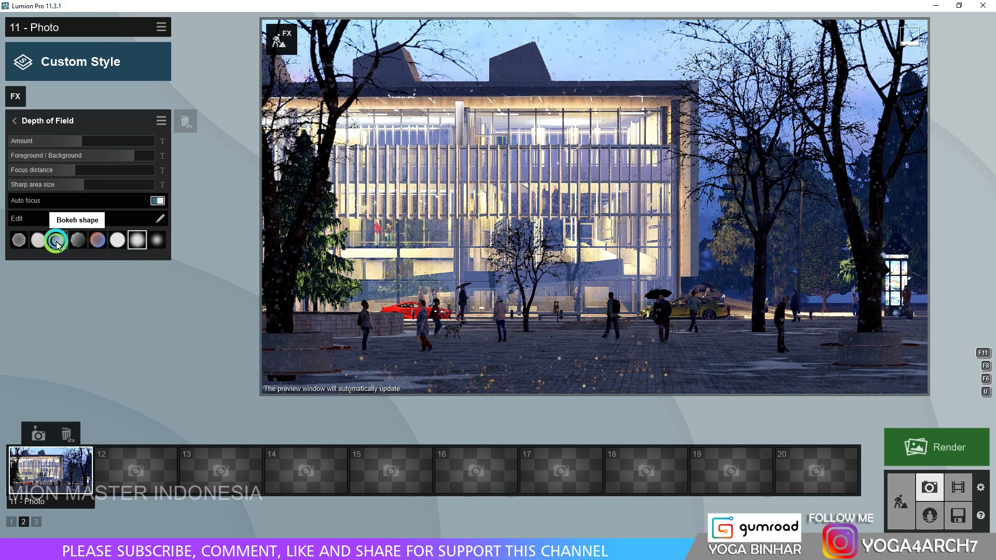
{"action": "left_click", "coordinate": [39, 240]}
{"action": "left_click_drag", "start_coordinate": [91, 140], "coordinate": [122, 136], "text": "shift"}
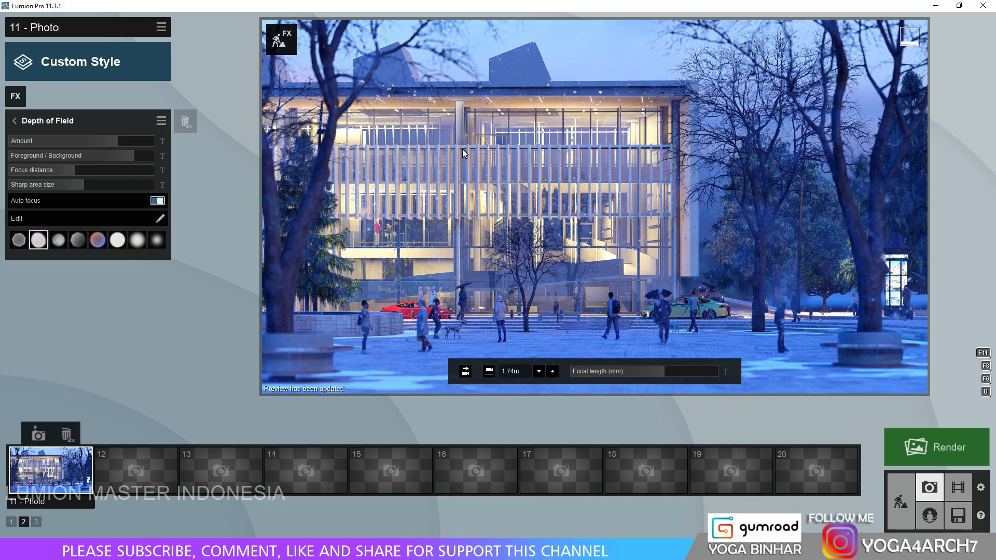
{"action": "left_click", "coordinate": [15, 121]}
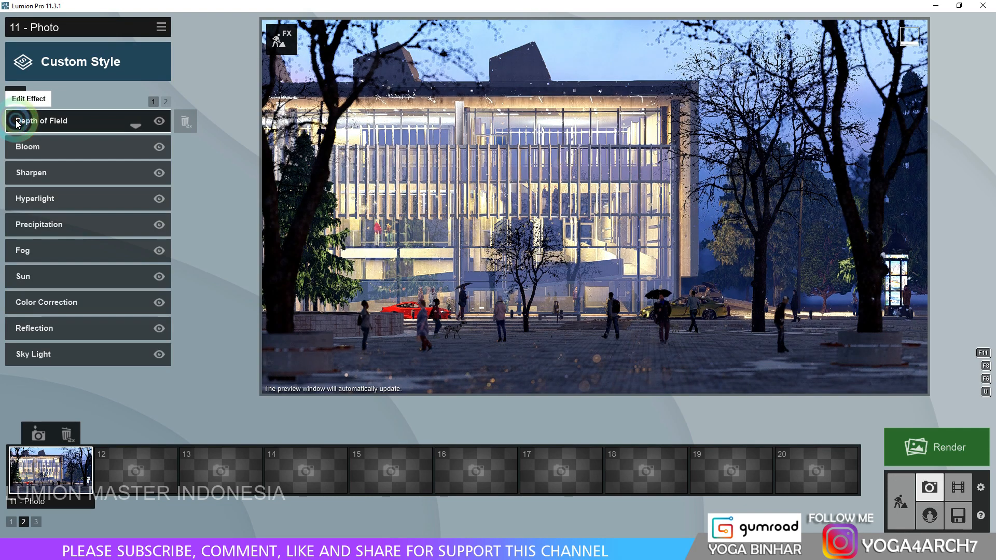
- Open the Color Correction effect from the featured effects and set limit high to 0.7, vibrance to about 17% and temperature to about 57%
{"action": "left_click", "coordinate": [16, 92]}
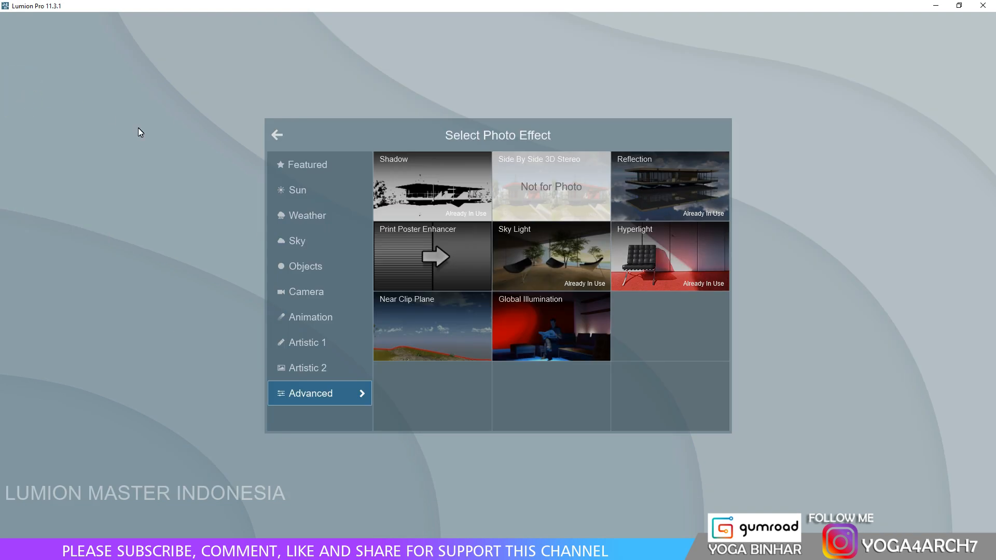
{"action": "left_click", "coordinate": [310, 165]}
{"action": "left_click", "coordinate": [535, 381]}
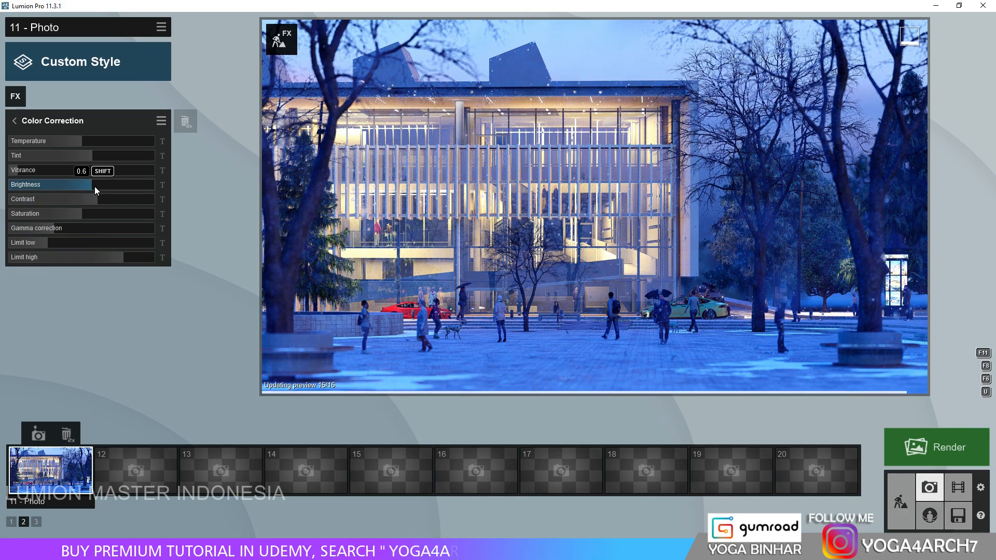
{"action": "left_click", "coordinate": [118, 257]}
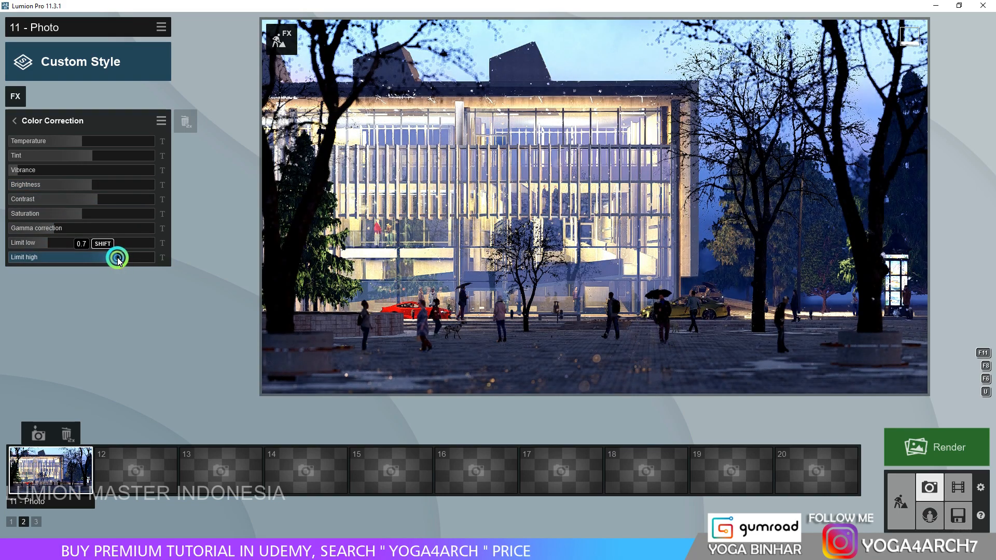
{"action": "left_click", "coordinate": [37, 189]}
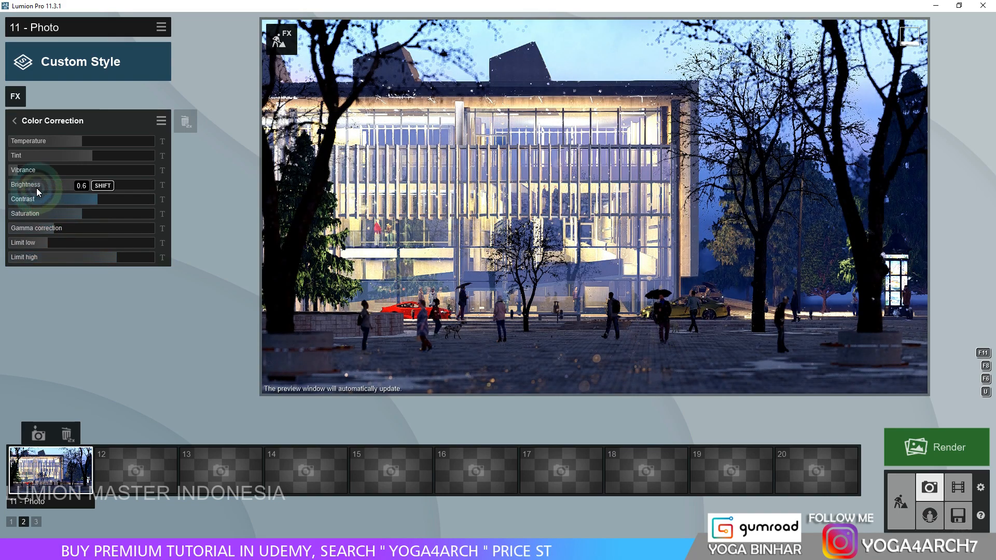
{"action": "left_click", "coordinate": [96, 141]}
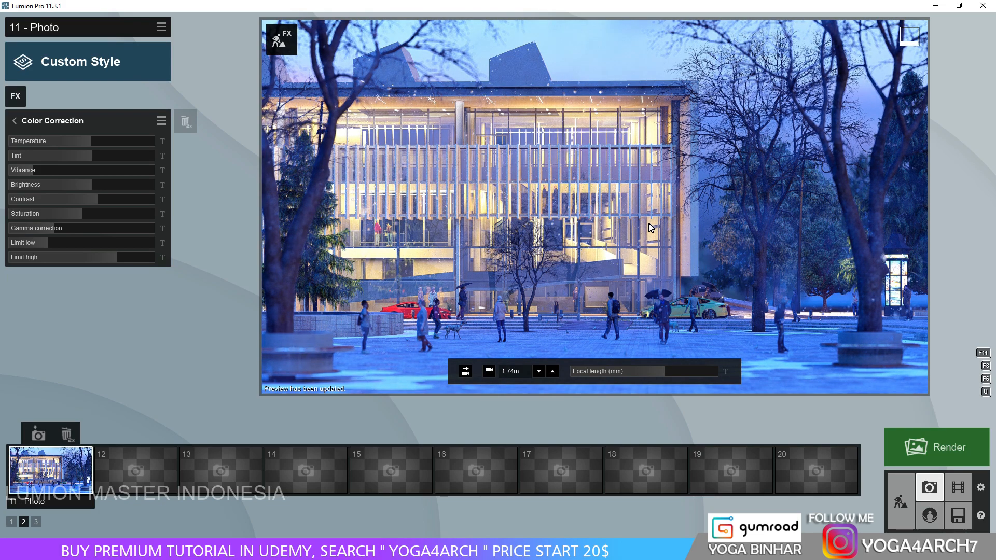
- Set the Color Correction tint to about 64% and saturation to about 53%, and return to the effects list
{"action": "left_click", "coordinate": [102, 155]}
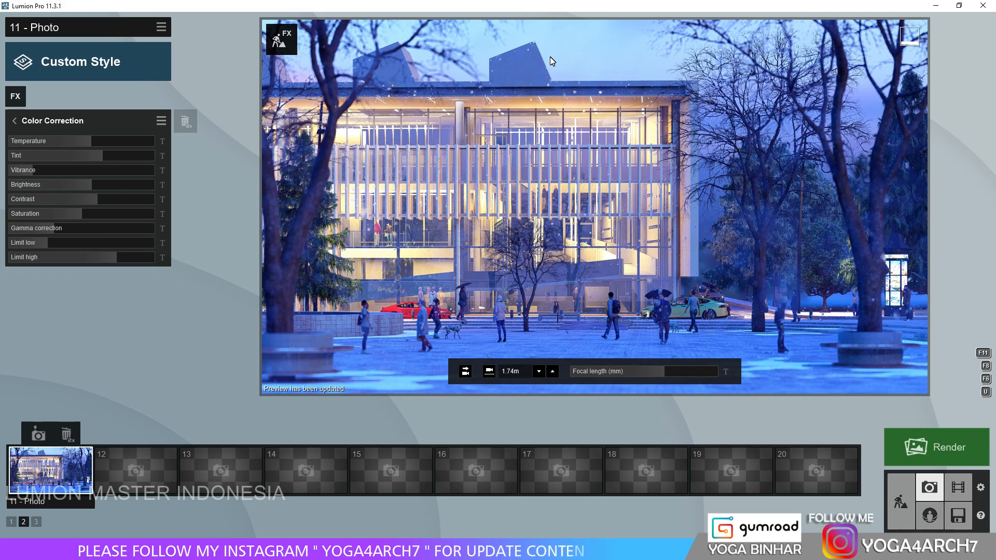
{"action": "left_click", "coordinate": [87, 214]}
{"action": "left_click", "coordinate": [57, 121]}
- In the Fog effect, set the fog falloff to about 23% and fog brightness to about 51%, and return to the effects list
{"action": "left_click", "coordinate": [78, 250]}
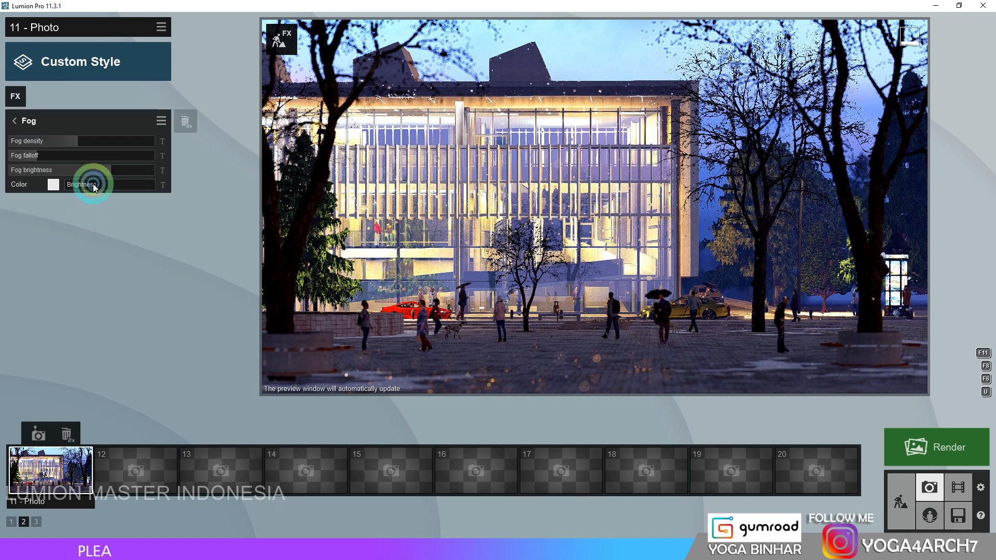
{"action": "mouse_move", "coordinate": [40, 156]}
{"action": "left_mouse_down"}
{"action": "mouse_move", "coordinate": [69, 156]}
{"action": "mouse_move", "coordinate": [43, 162]}
{"action": "left_mouse_up"}
{"action": "left_click_drag", "start_coordinate": [108, 173], "coordinate": [54, 174]}
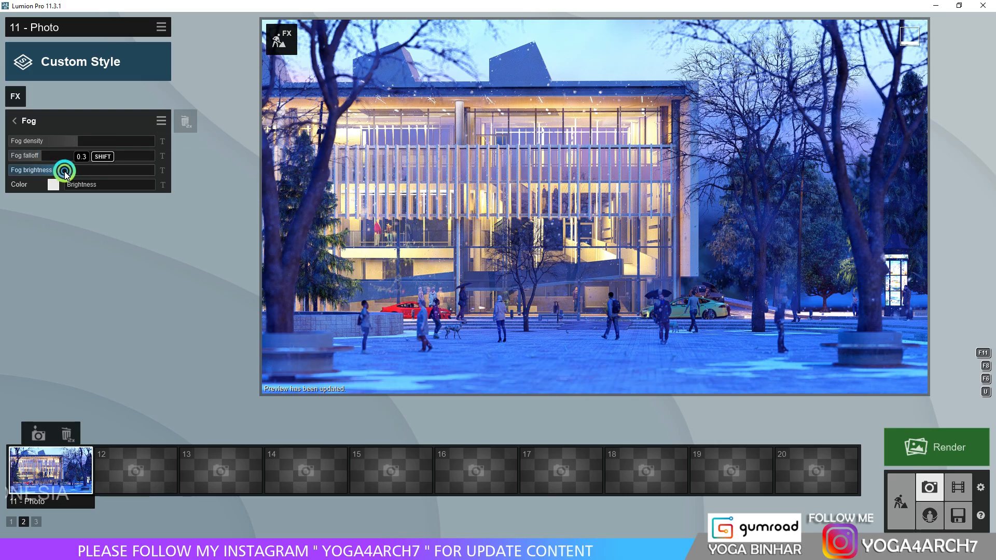
{"action": "left_click_drag", "start_coordinate": [65, 171], "coordinate": [84, 170]}
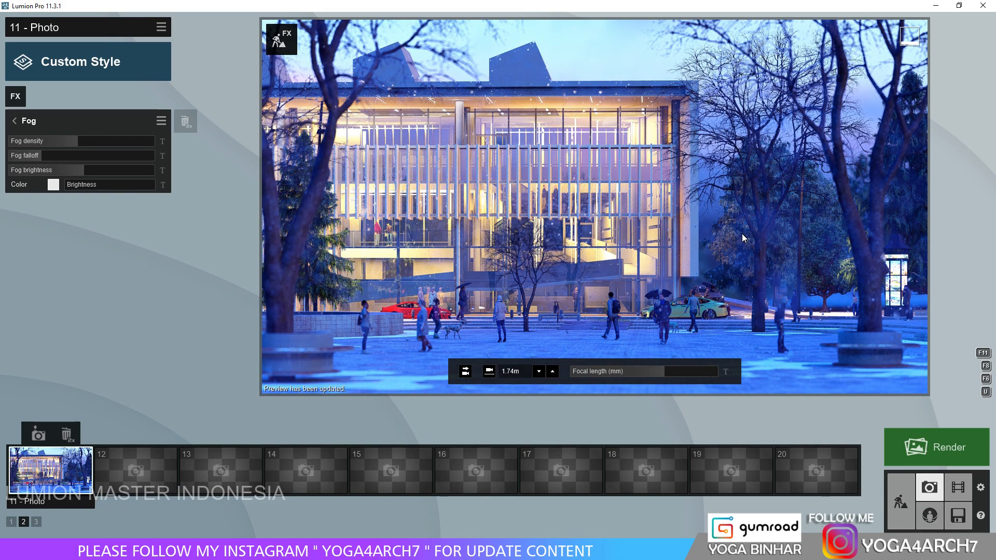
{"action": "left_click", "coordinate": [14, 120]}
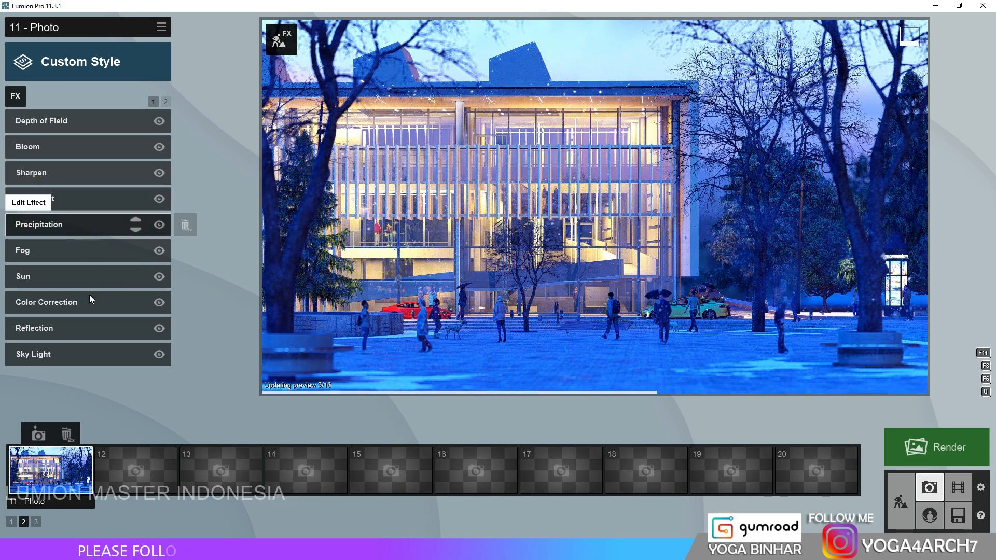
- In the Sky Light effect, adjust the saturation to about 62% of its range and return to the effects list
{"action": "left_click", "coordinate": [89, 353]}
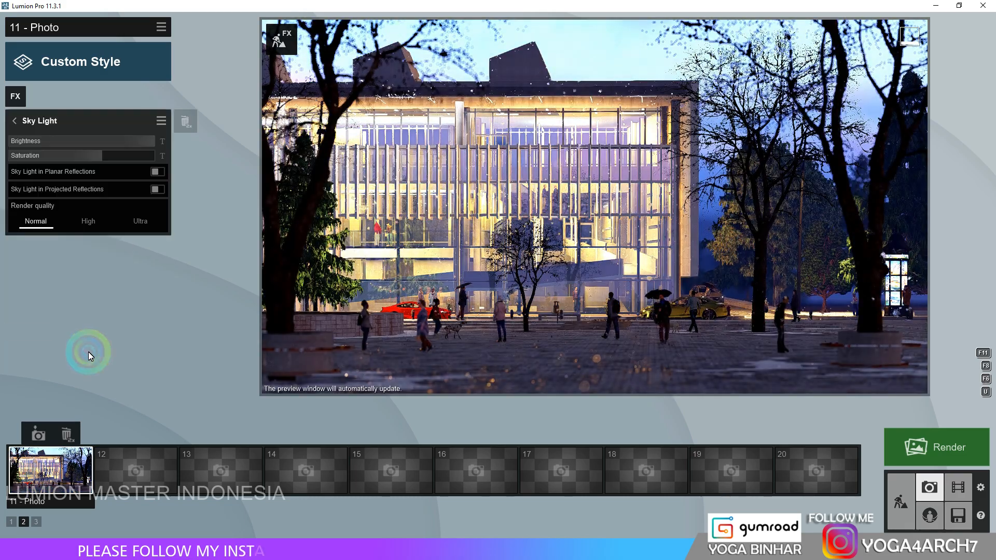
{"action": "left_click_drag", "start_coordinate": [95, 161], "coordinate": [112, 156], "text": "shift"}
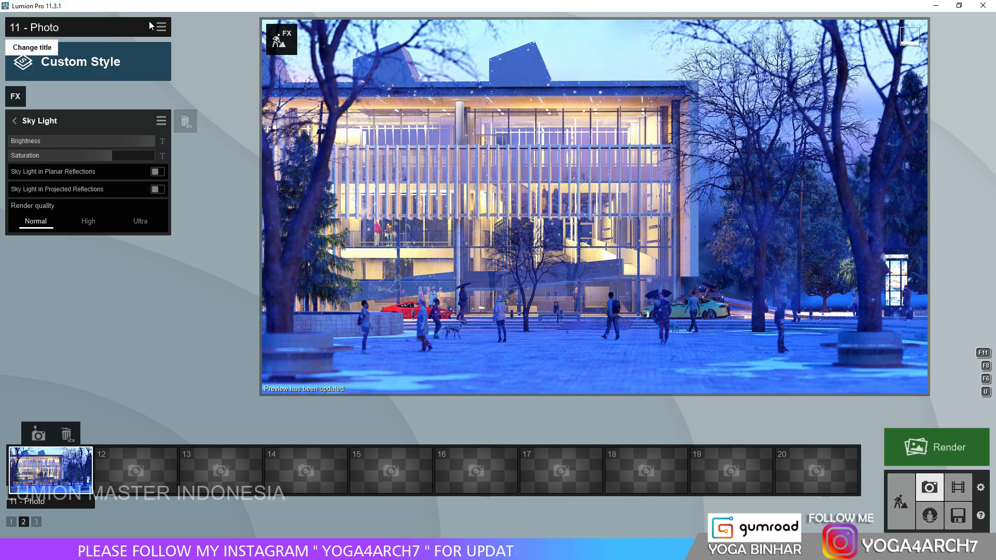
{"action": "left_click_drag", "start_coordinate": [112, 155], "coordinate": [103, 156]}
{"action": "mouse_move", "coordinate": [440, 190]}
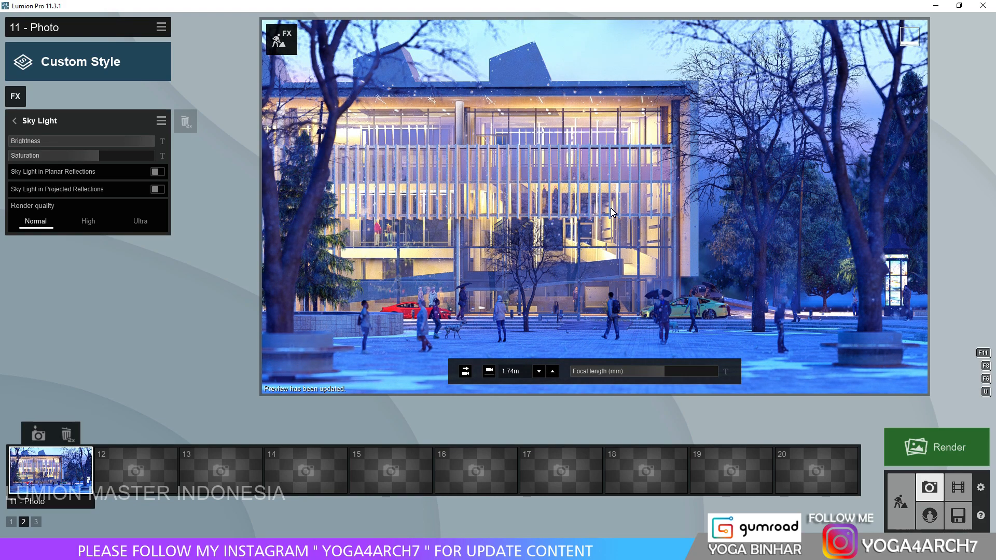
{"action": "left_click", "coordinate": [41, 125]}
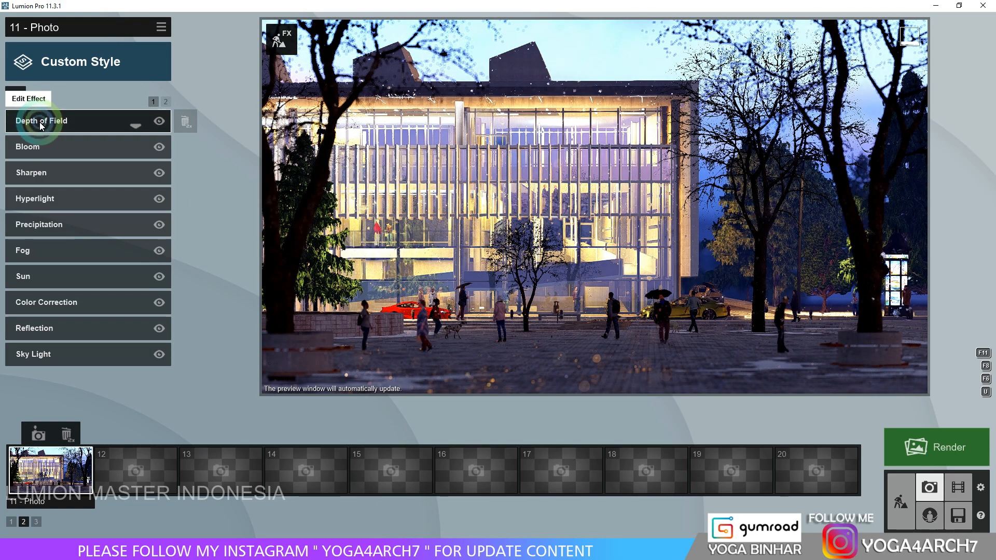
- In the Depth of Field effect, set foreground/background to zero, the amount to about 40% and the sharp area size to about 38%
{"action": "left_click", "coordinate": [104, 120]}
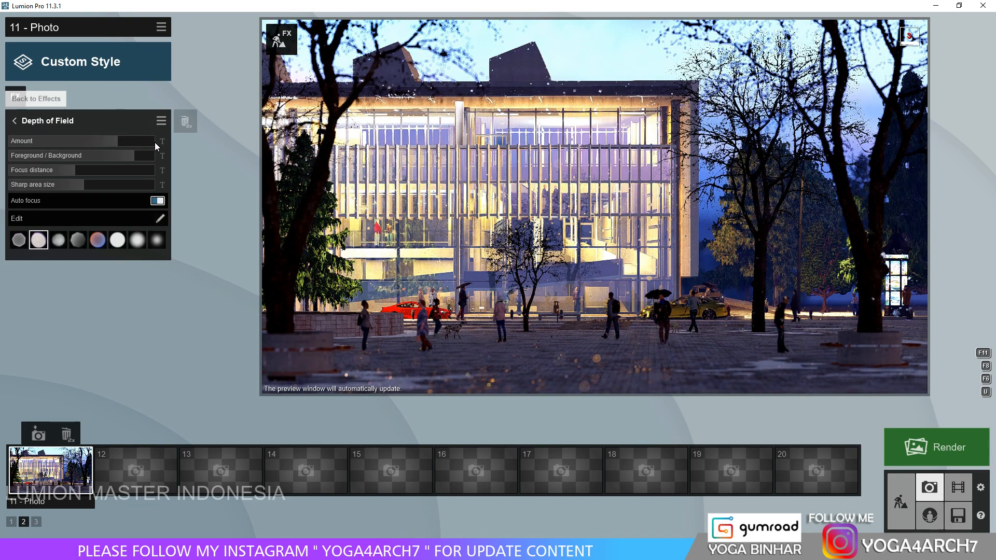
{"action": "left_click_drag", "start_coordinate": [134, 155], "coordinate": [1, 158]}
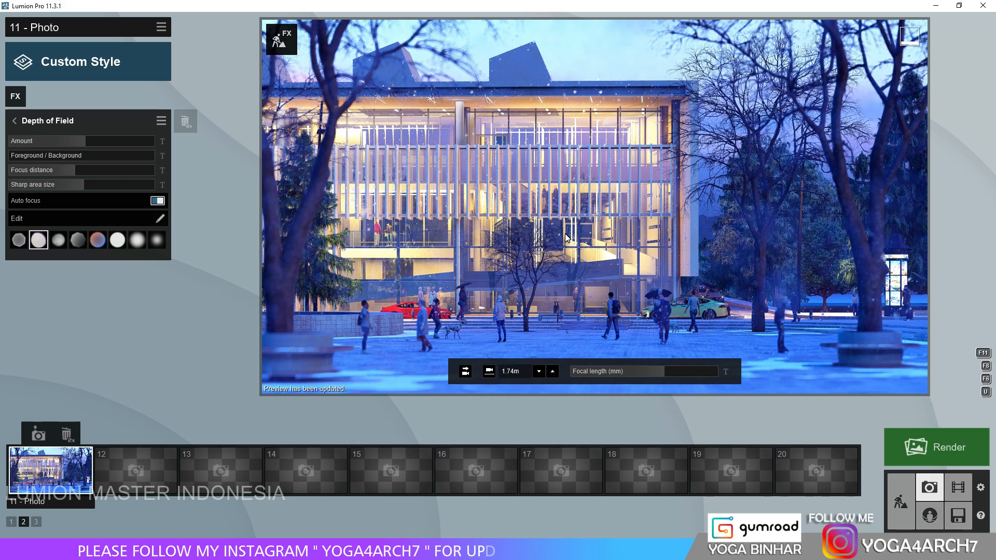
{"action": "left_click_drag", "start_coordinate": [71, 182], "coordinate": [65, 187]}
{"action": "left_click_drag", "start_coordinate": [82, 140], "coordinate": [67, 141]}
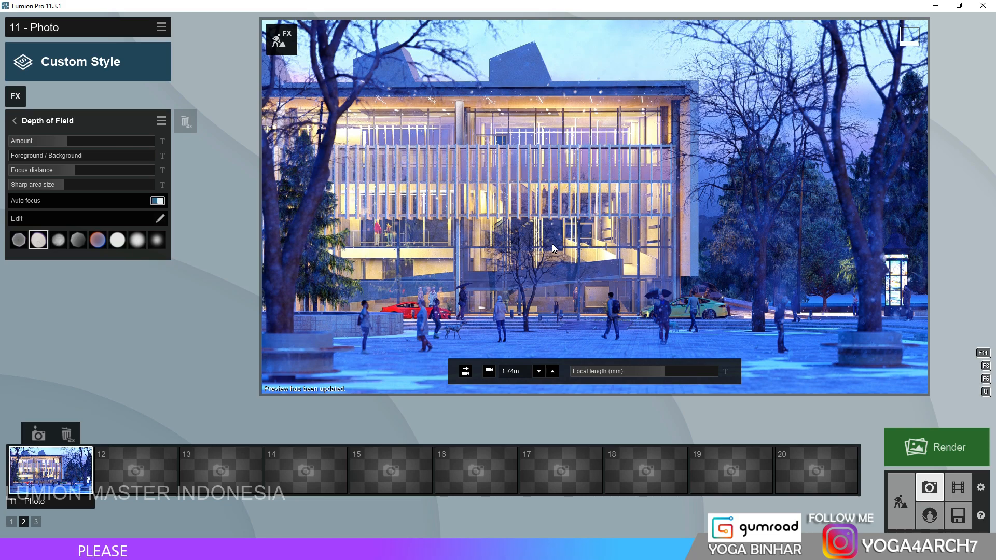
- Start a Print 3840x2160 render of the current shot and create a folder named 16 inside TUTORIAL LUMION 11.3 for it
{"action": "left_click", "coordinate": [941, 447]}
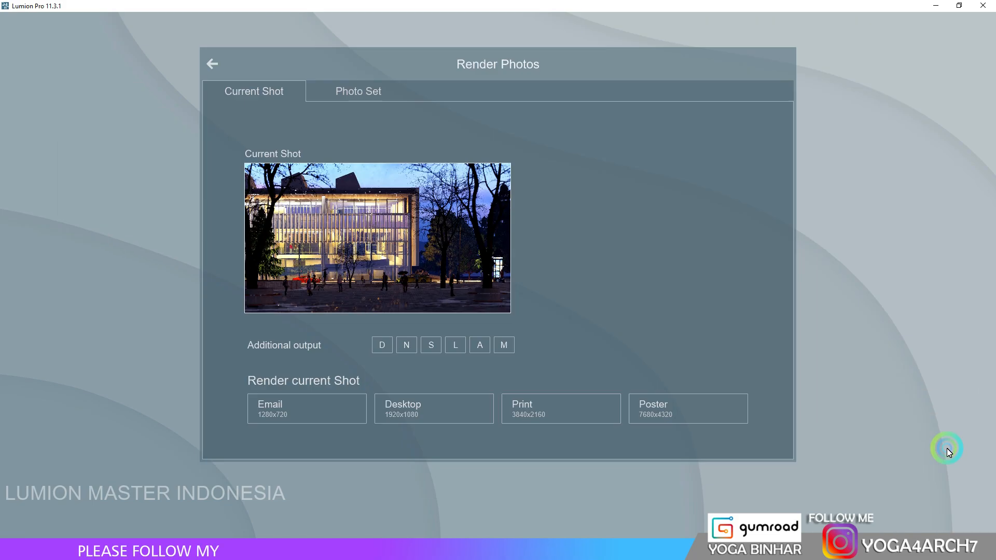
{"action": "left_click", "coordinate": [557, 400]}
{"action": "left_click", "coordinate": [187, 38]}
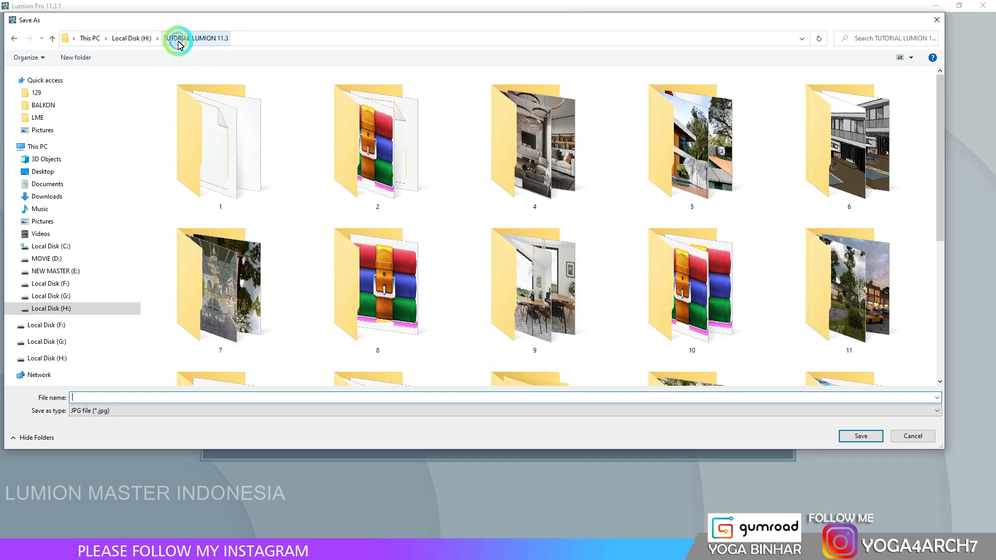
{"action": "scroll", "coordinate": [378, 216], "scroll_direction": "down", "scroll_amount": 5}
{"action": "right_click", "coordinate": [494, 318]}
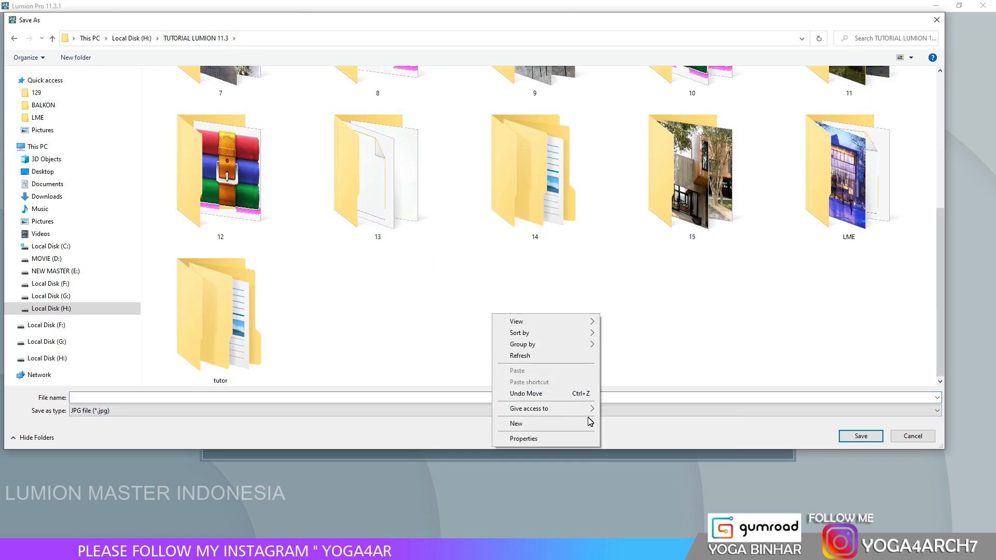
{"action": "mouse_move", "coordinate": [524, 422]}
{"action": "left_click", "coordinate": [615, 281]}
{"action": "type", "text": "16"}
{"action": "key", "text": "Return"}
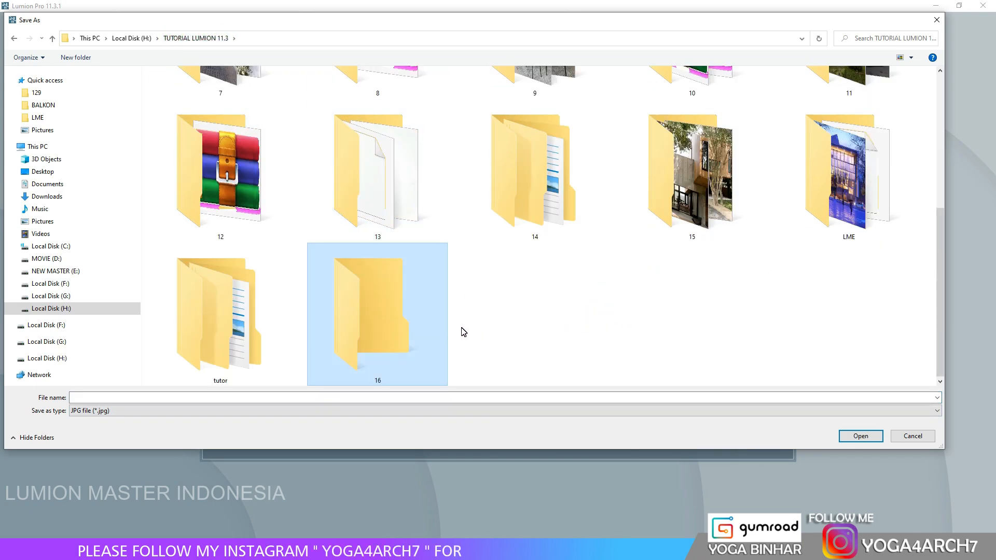
- Save the render as JPG file 1 in folder 16, and close the render view once it is complete
{"action": "double_click", "coordinate": [405, 327]}
{"action": "left_click", "coordinate": [282, 400]}
{"action": "type", "text": "1"}
{"action": "key", "text": "Return"}
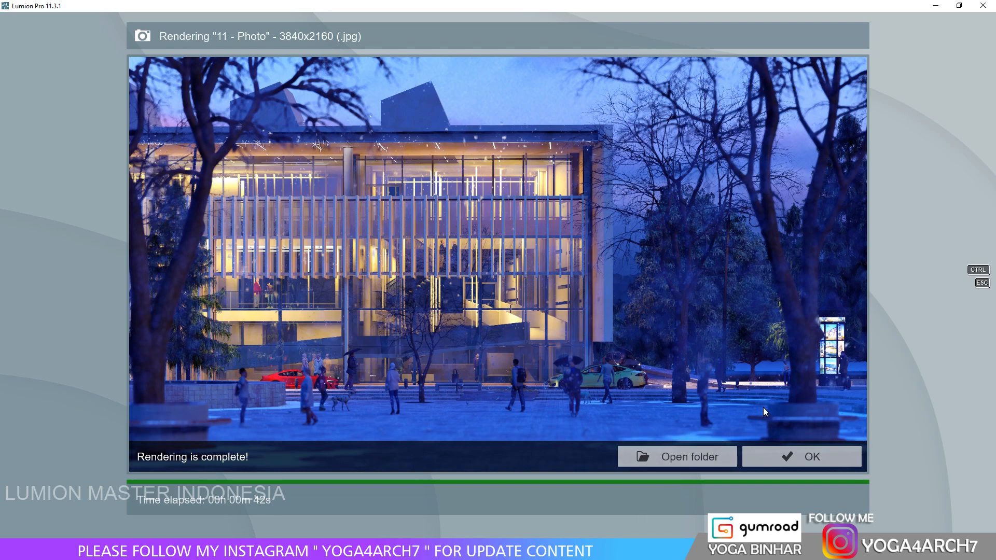
{"action": "left_click", "coordinate": [845, 462]}
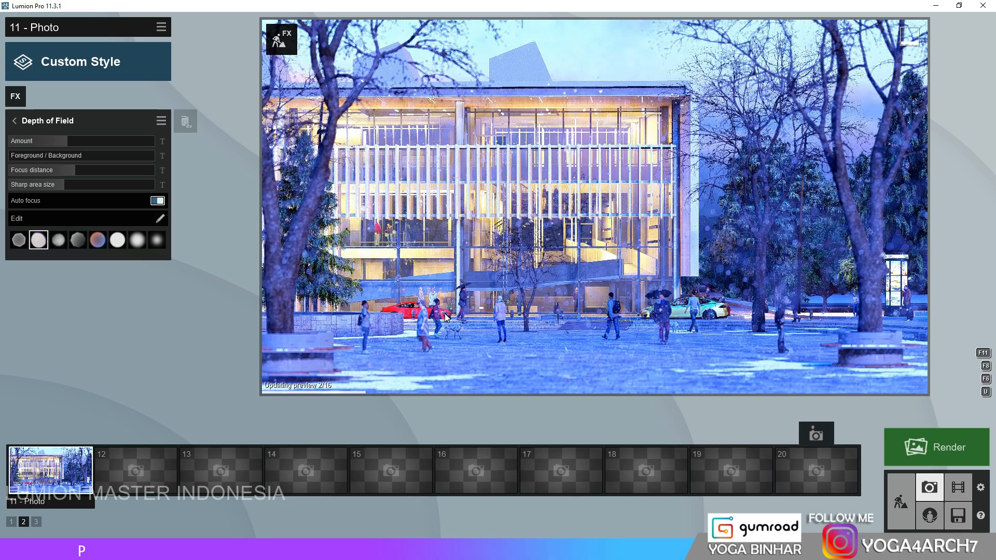
- Raise the Depth of Field sharp area size to about 68% and the amount to about 47%
{"action": "left_click", "coordinate": [81, 187]}
{"action": "left_click_drag", "start_coordinate": [82, 187], "coordinate": [114, 186]}
{"action": "left_click_drag", "start_coordinate": [68, 141], "coordinate": [77, 140]}
- Open the Sky Light effect and lower its brightness to about 80% and saturation to about 54% of their ranges
{"action": "left_click", "coordinate": [14, 121]}
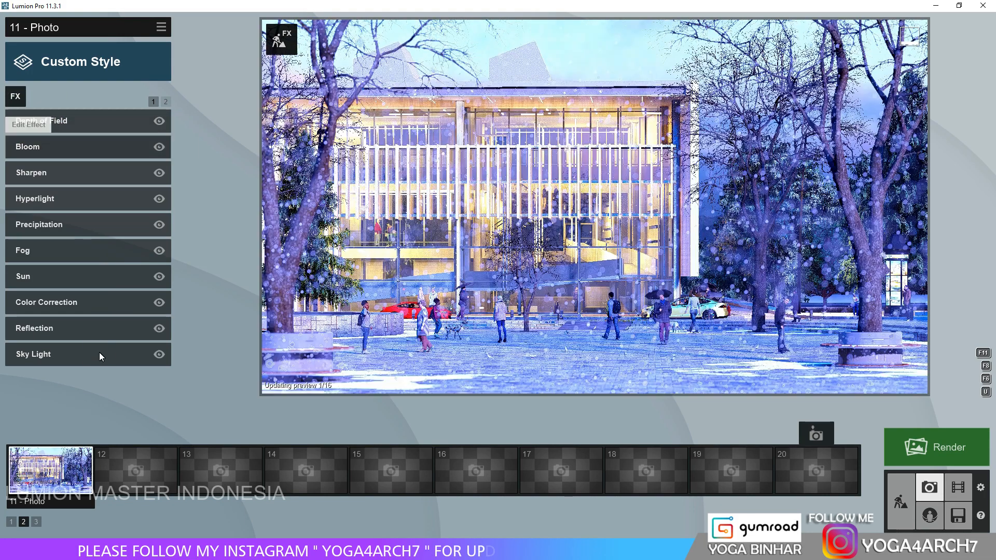
{"action": "left_click", "coordinate": [98, 353]}
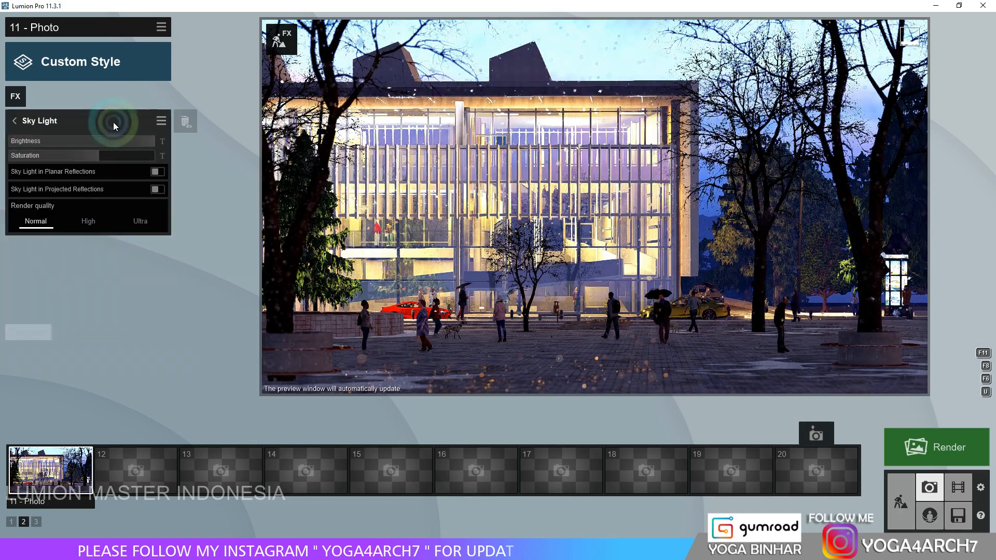
{"action": "left_click_drag", "start_coordinate": [138, 146], "coordinate": [90, 156]}
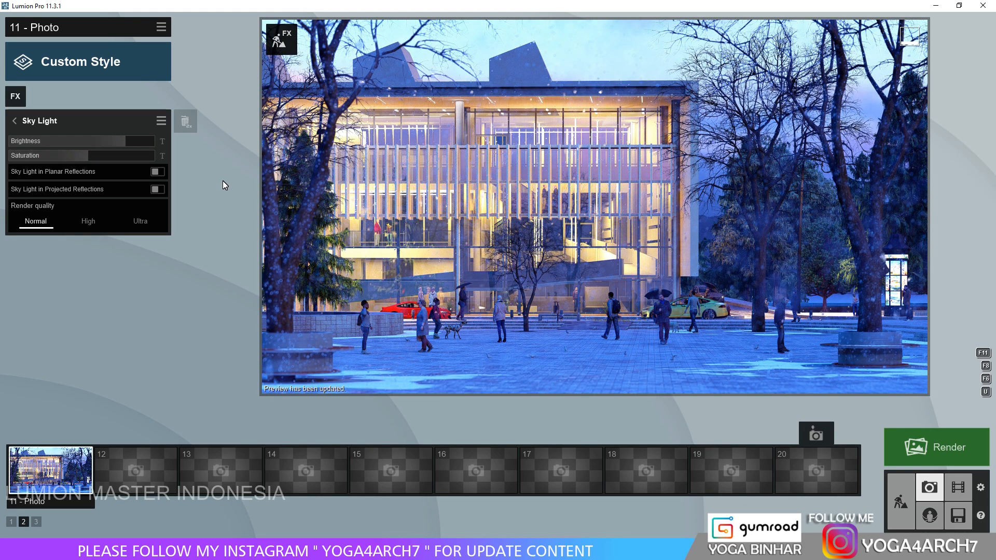
- Render the current shot at Print size 3840x2160 as JPG file 2 in folder 16, and close the completed render
{"action": "left_click", "coordinate": [936, 447]}
{"action": "left_click", "coordinate": [585, 399]}
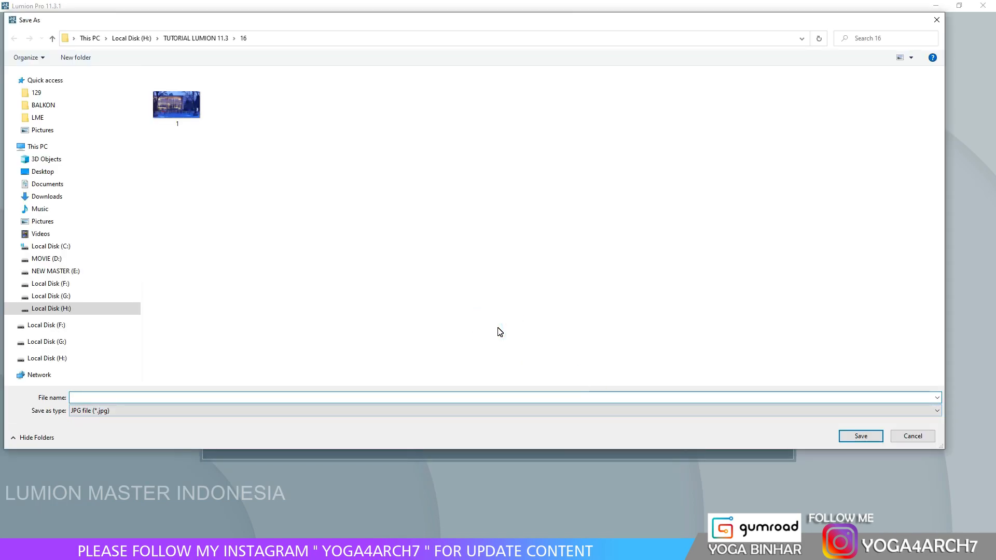
{"action": "key", "text": "Escape"}
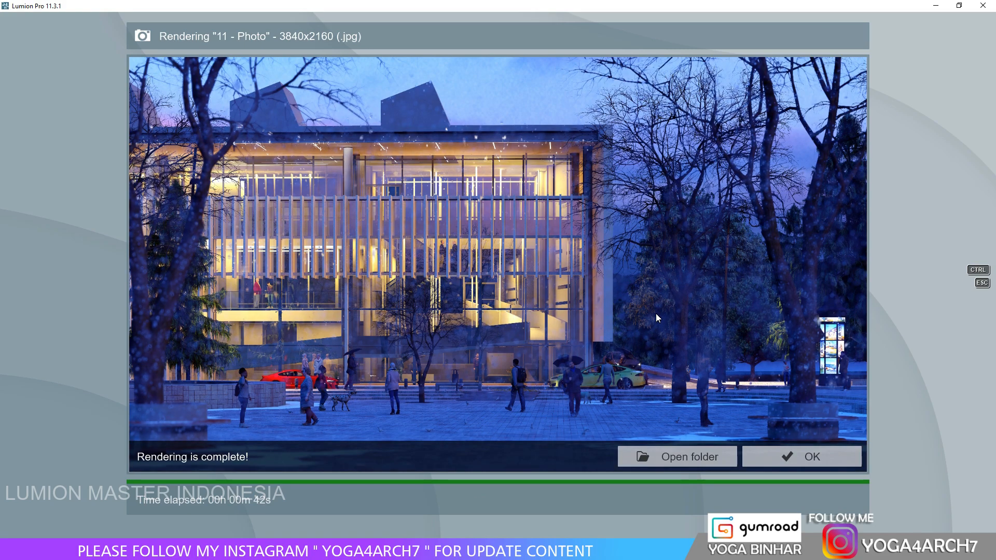
{"action": "left_click", "coordinate": [801, 457]}
- In the Color Correction effect, set limit low to about 13% and limit high to about 71%
{"action": "left_click", "coordinate": [18, 123]}
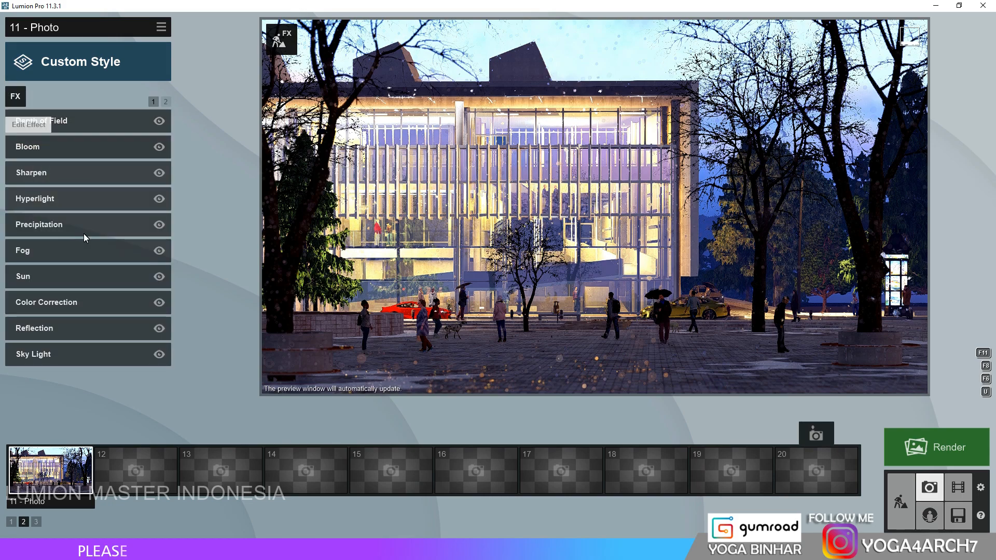
{"action": "left_click", "coordinate": [96, 300]}
{"action": "left_click_drag", "start_coordinate": [48, 244], "coordinate": [28, 243]}
{"action": "left_click_drag", "start_coordinate": [115, 259], "coordinate": [113, 258]}
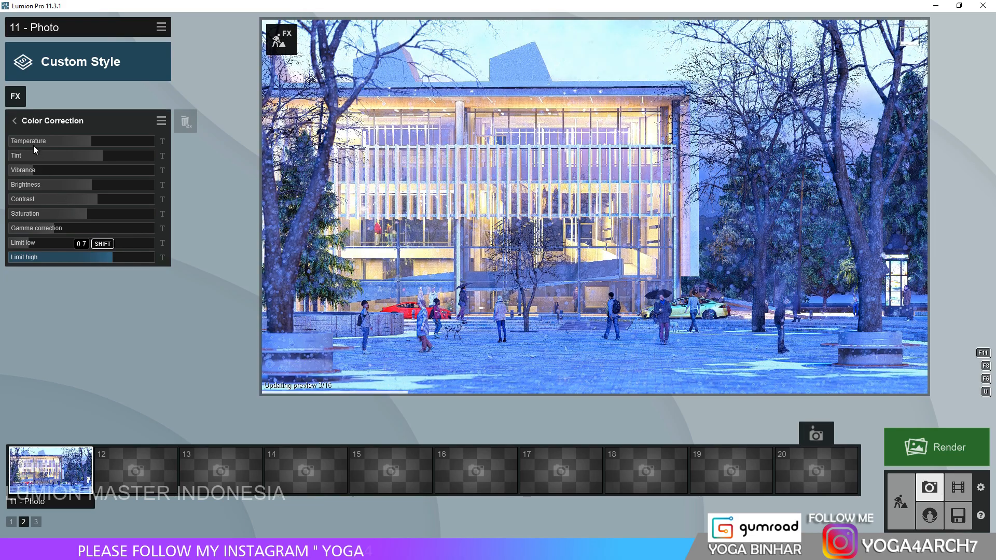
- Return to the Depth of Field effect and reduce its amount to about 25%
{"action": "left_click", "coordinate": [20, 122]}
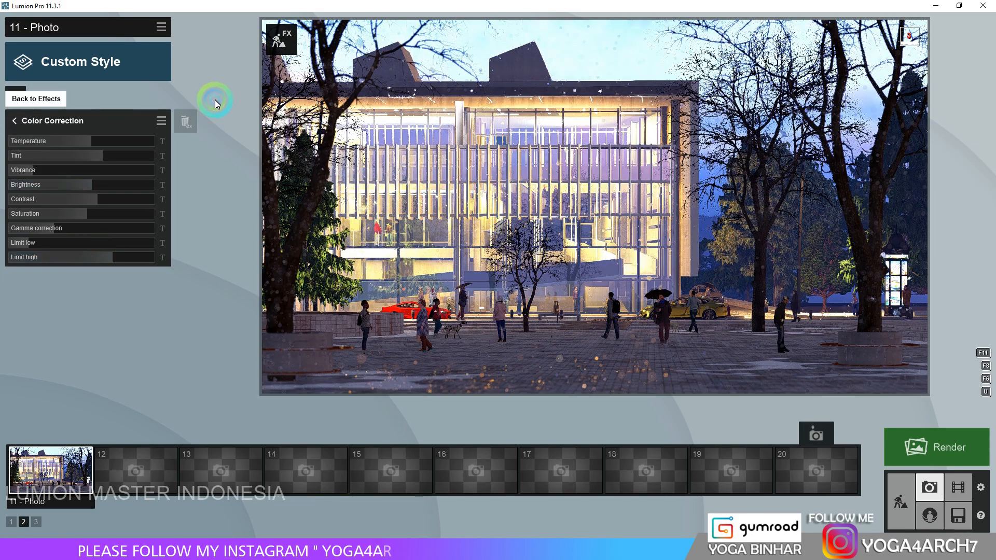
{"action": "left_click", "coordinate": [105, 126]}
{"action": "left_click_drag", "start_coordinate": [80, 141], "coordinate": [50, 141]}
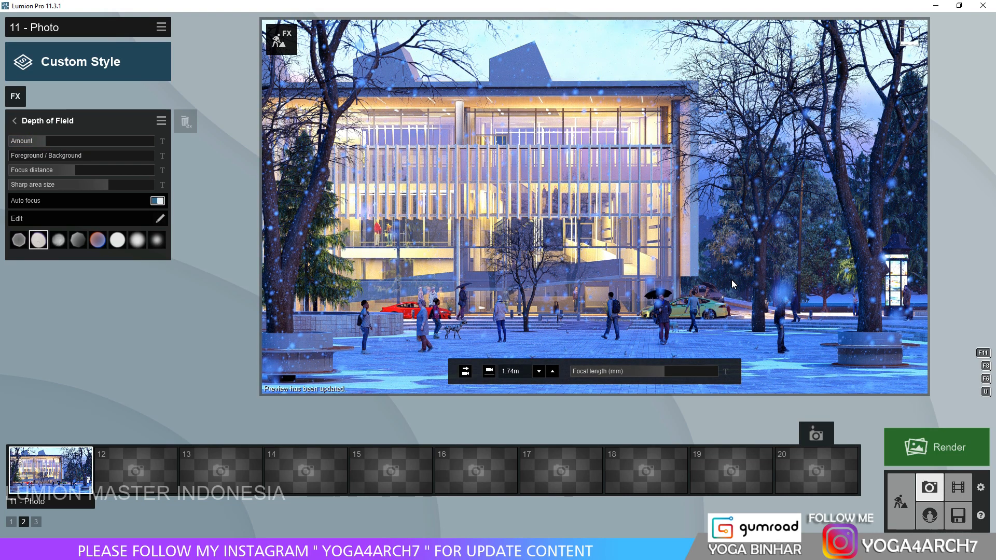
- Start rendering the current shot at Print size 3840x2160 as JPG file 3 in folder 16
{"action": "left_click", "coordinate": [904, 450]}
{"action": "left_click", "coordinate": [593, 411]}
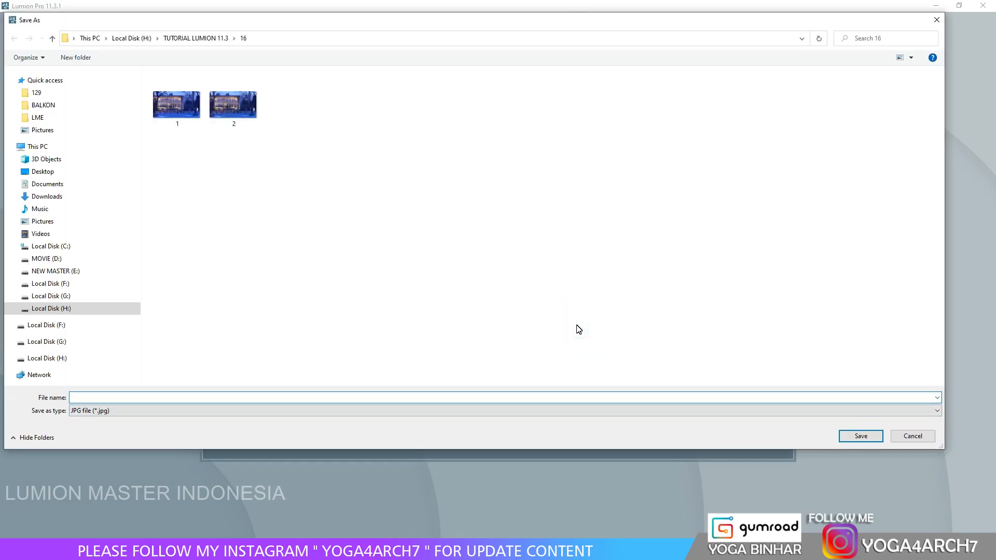
{"action": "type", "text": "3"}
{"action": "key", "text": "Return"}
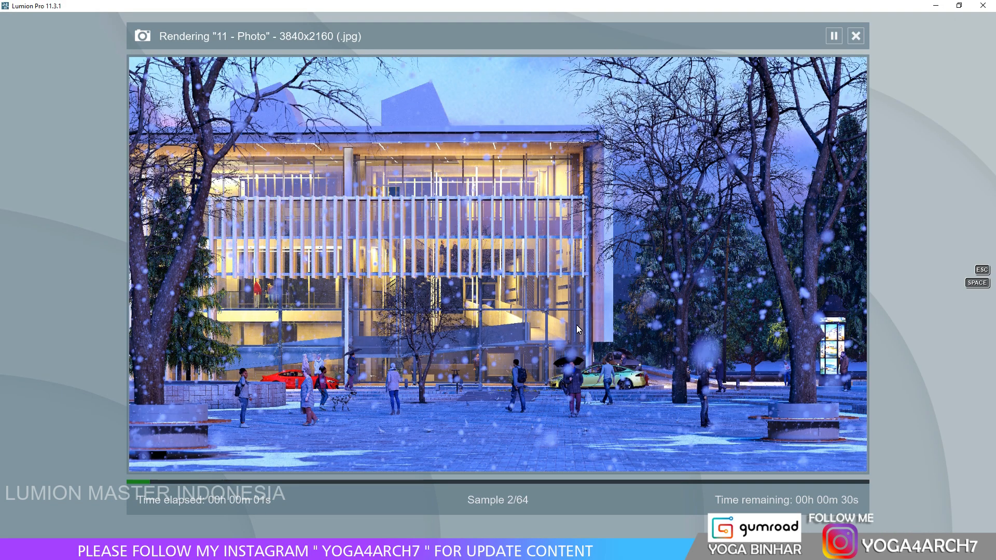